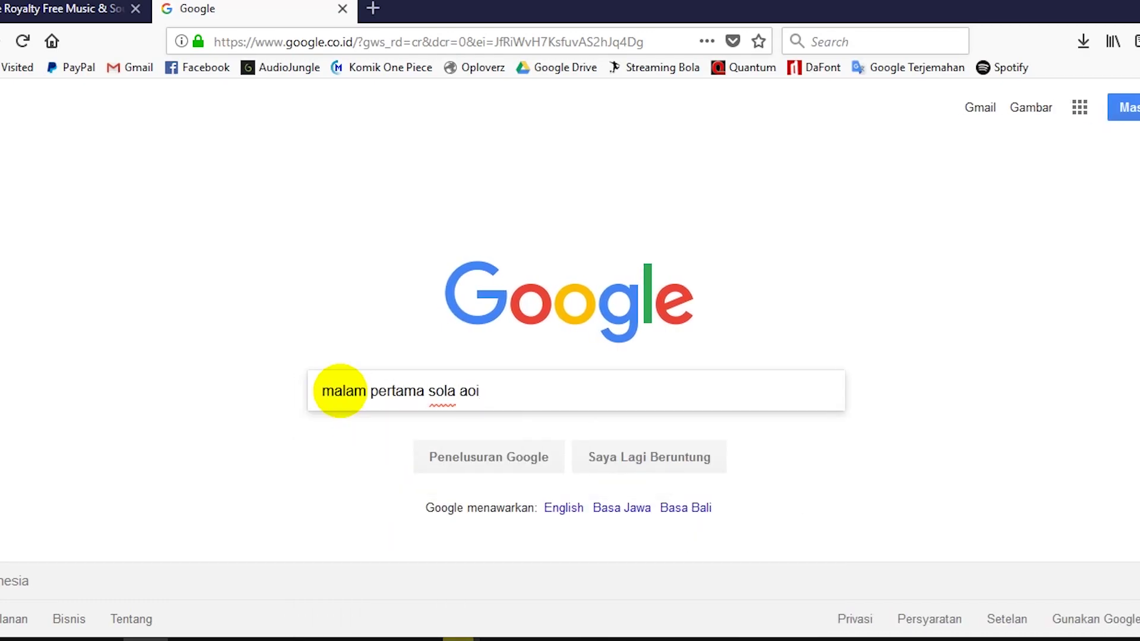
Append 'free download' to the Google query, then erase the whole search box
{"action": "type", "text": " free download"}
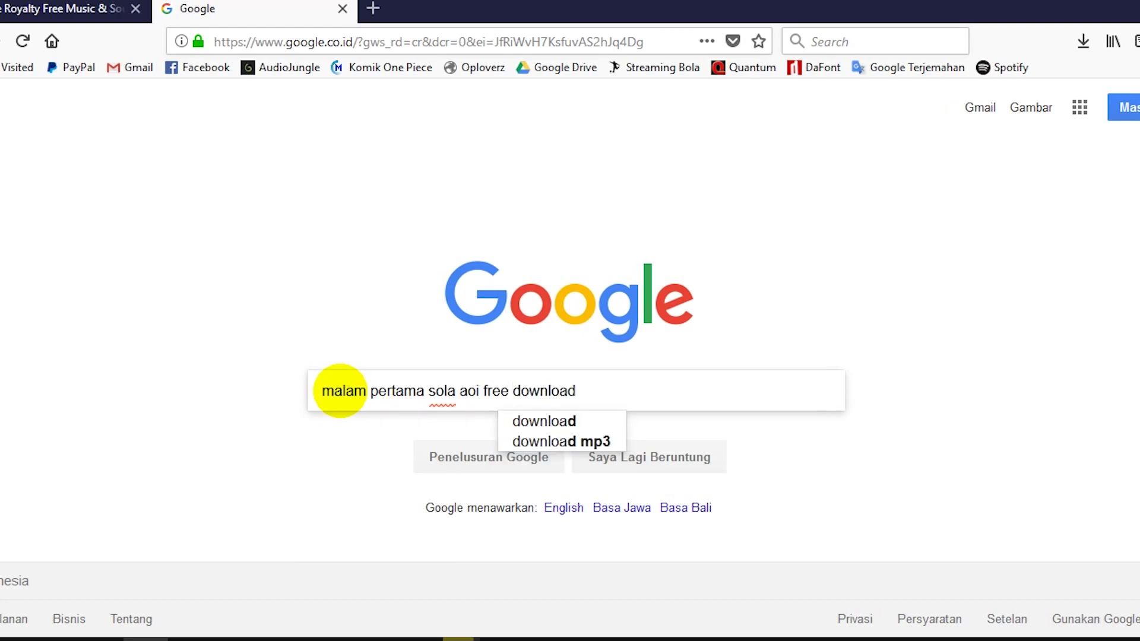
{"action": "key", "text": "ctrl+a"}
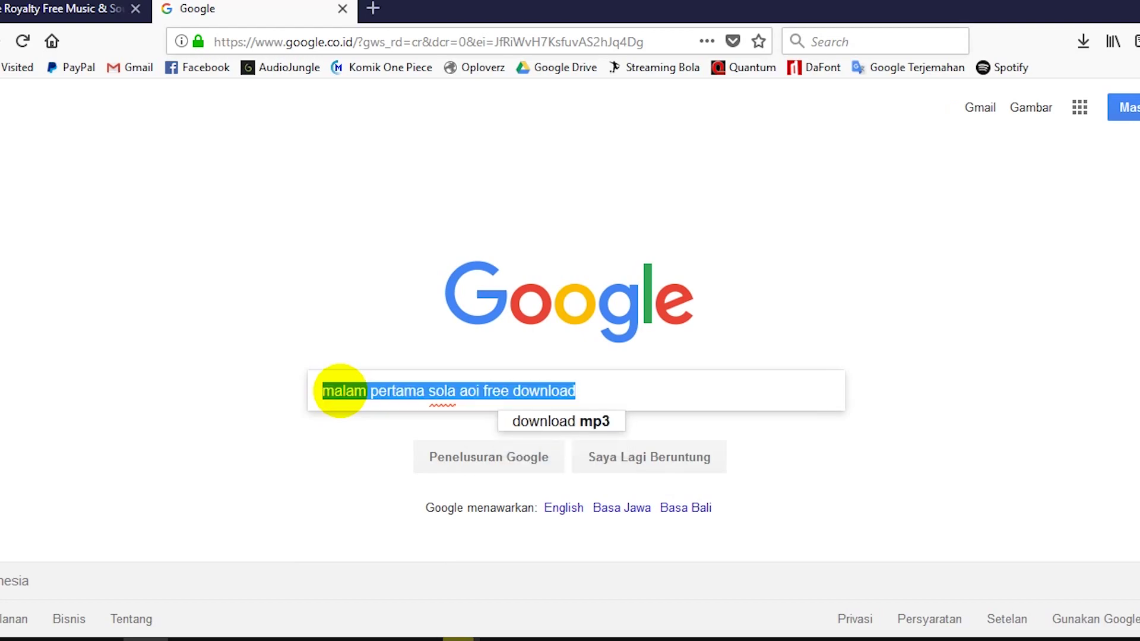
{"action": "key", "text": "BackSpace"}
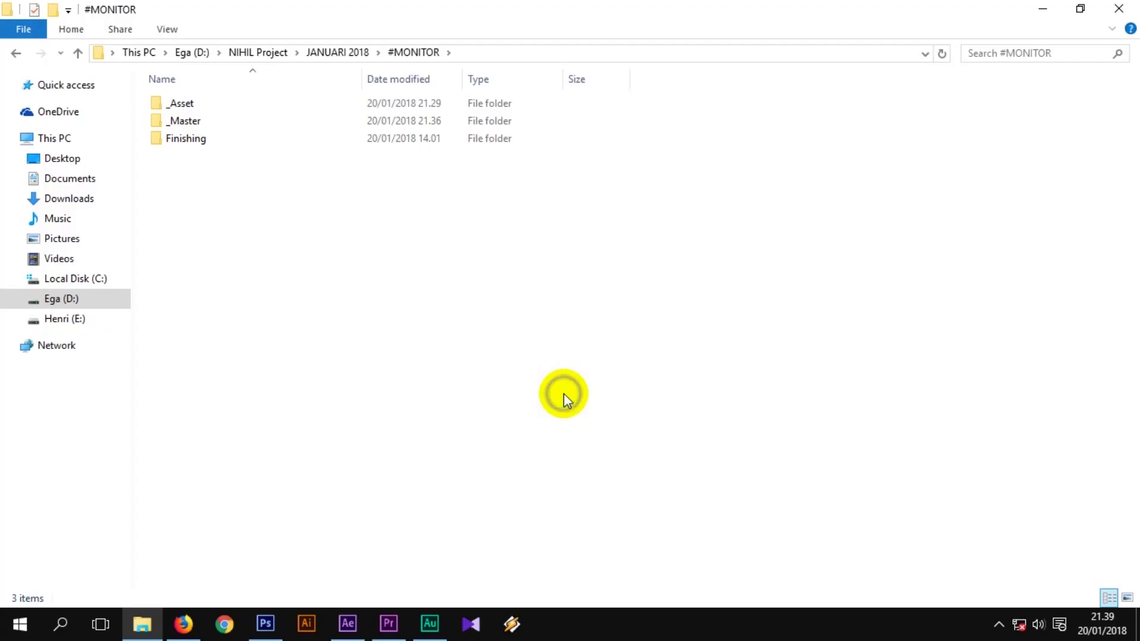
Open the _Asset folder in #MONITOR and select the Sweater image
{"action": "double_click", "coordinate": [208, 105]}
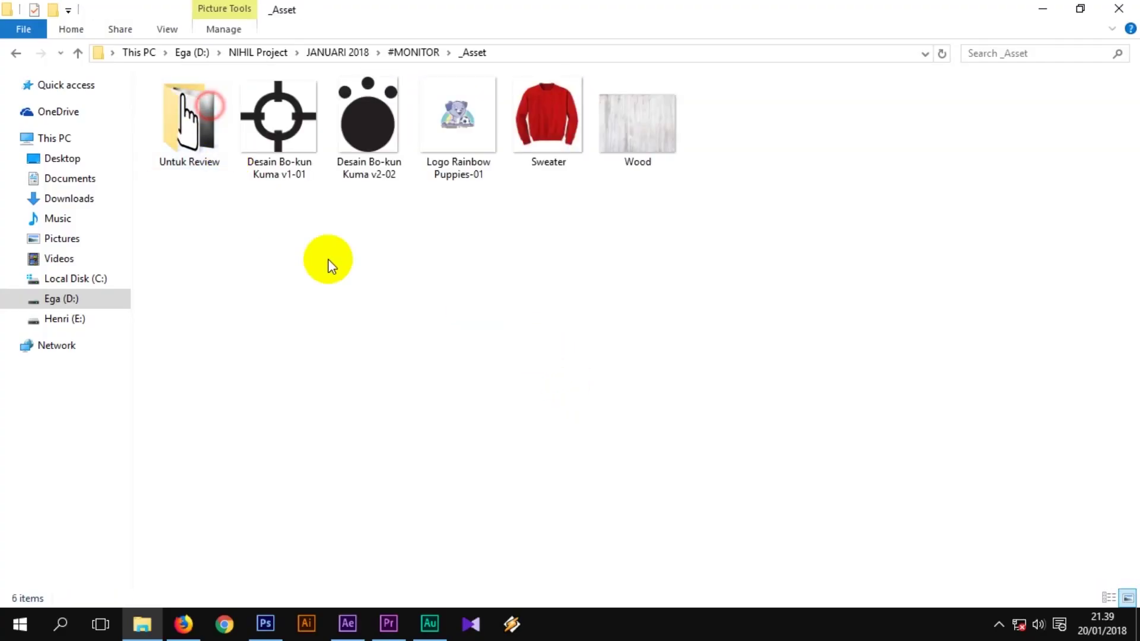
{"action": "left_click", "coordinate": [557, 145]}
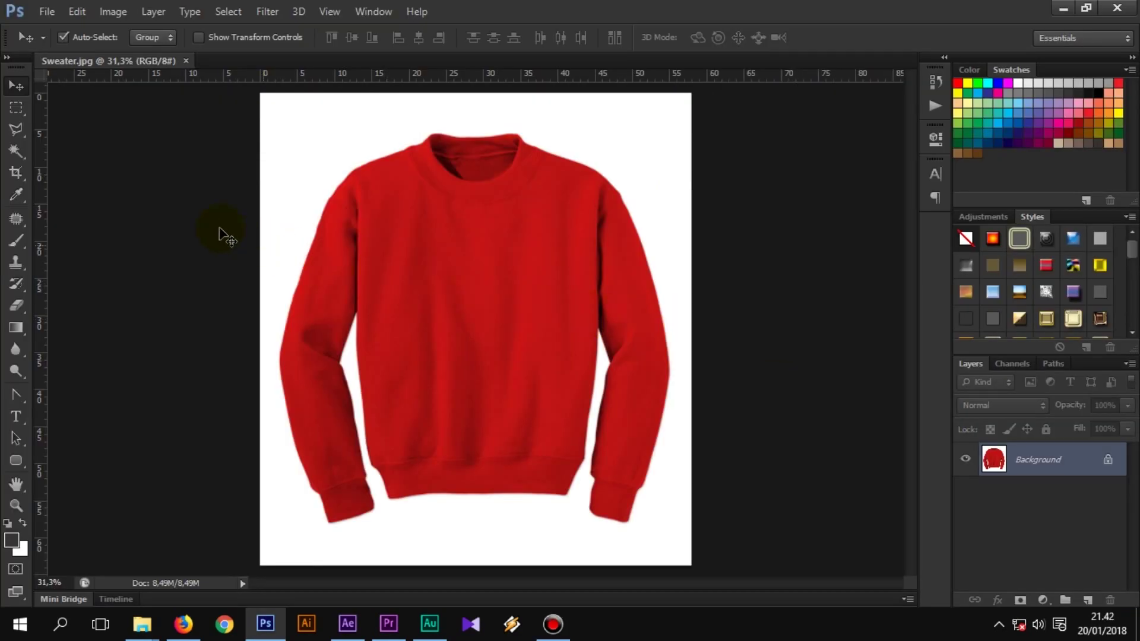
Select the sweater by picking the white background with the Magic Wand and inverting
{"action": "left_click", "coordinate": [19, 155]}
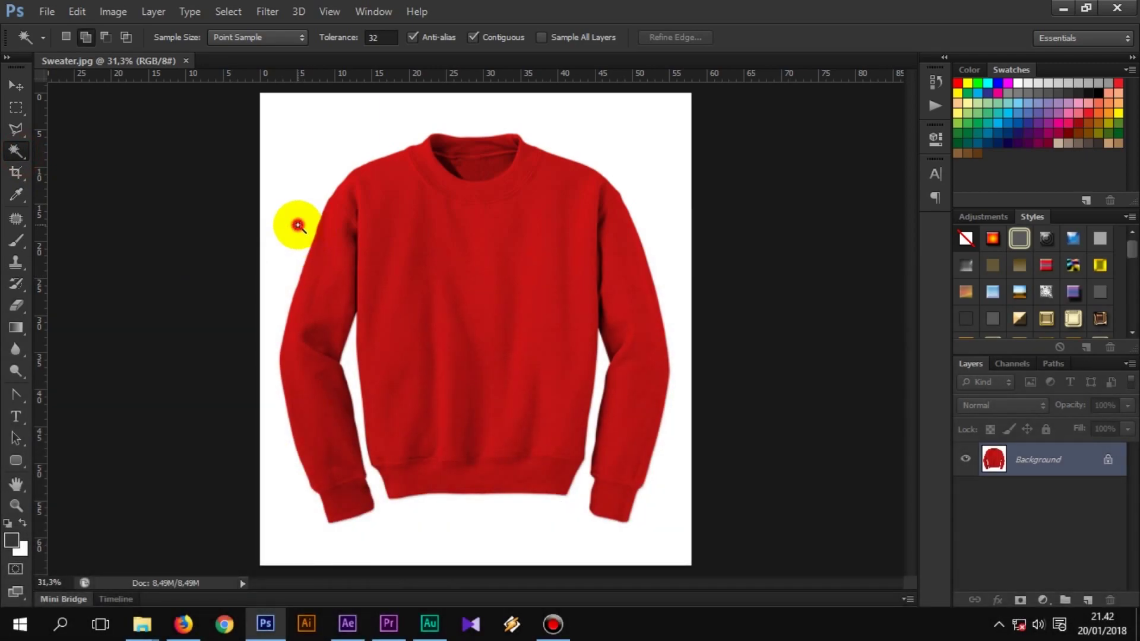
{"action": "left_click", "coordinate": [297, 225]}
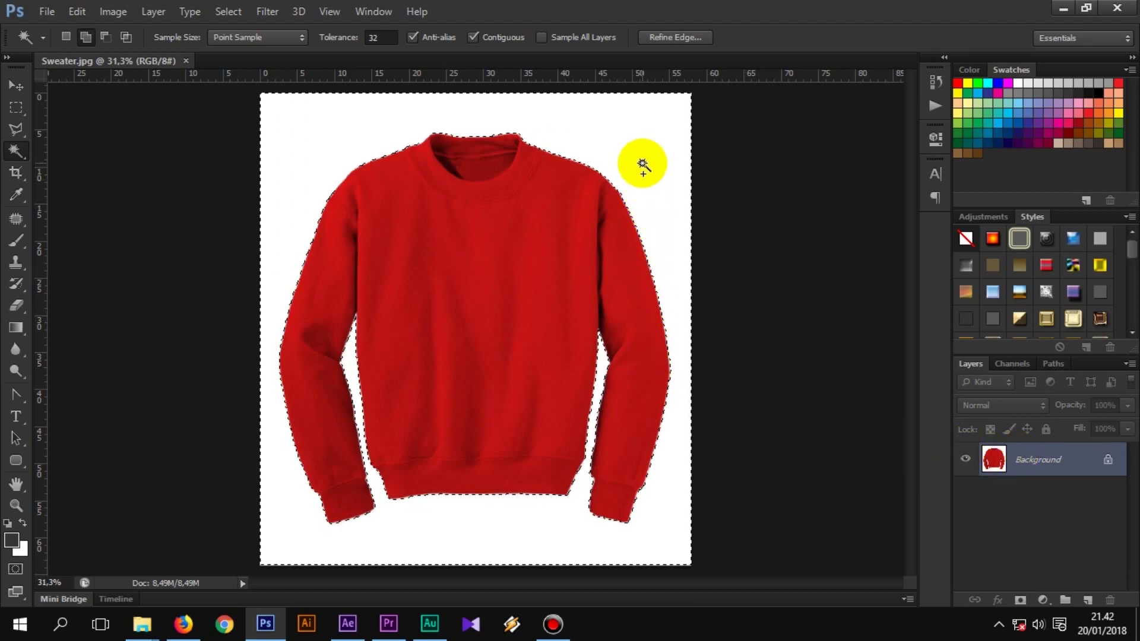
{"action": "key", "text": "ctrl+shift+i"}
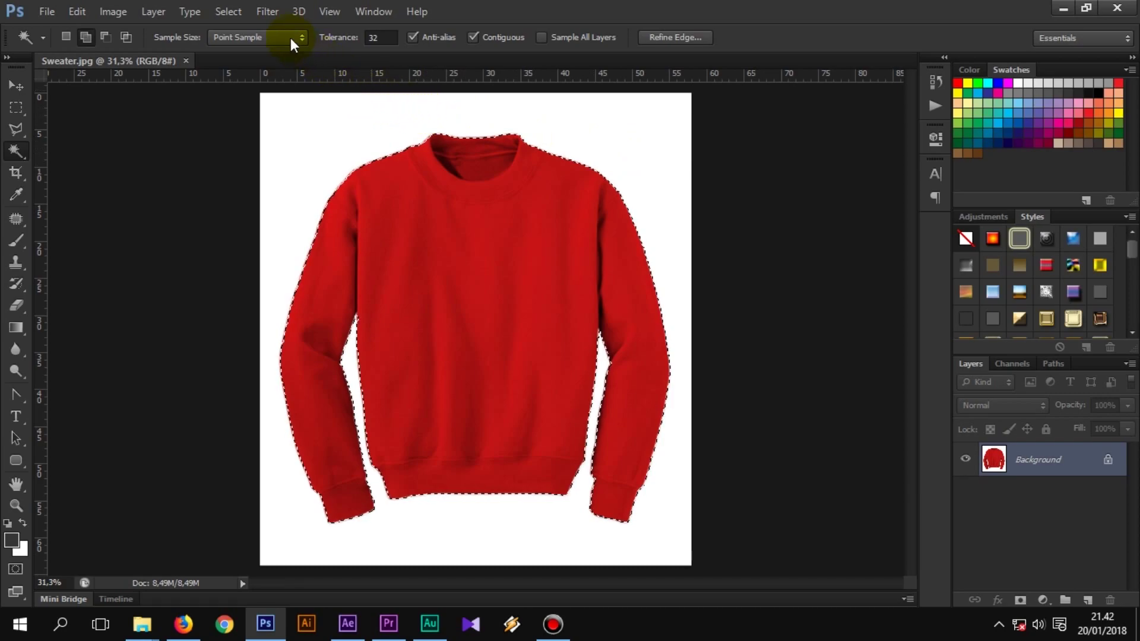
Contract the sweater selection by 1 pixel and copy it onto a new layer
{"action": "left_click", "coordinate": [237, 13]}
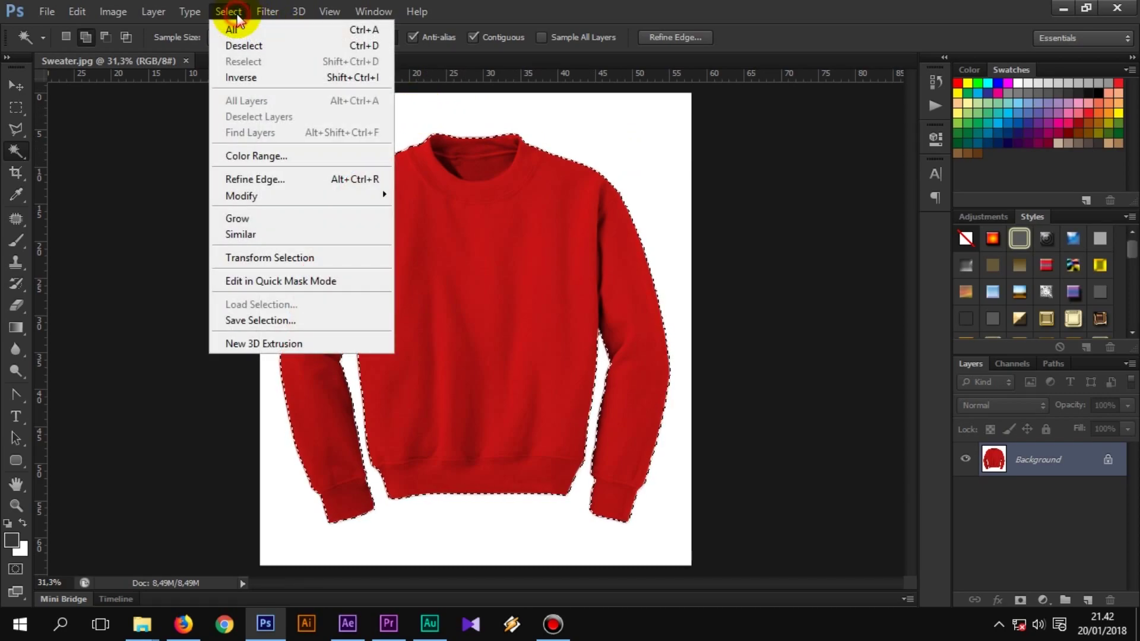
{"action": "left_click", "coordinate": [304, 195]}
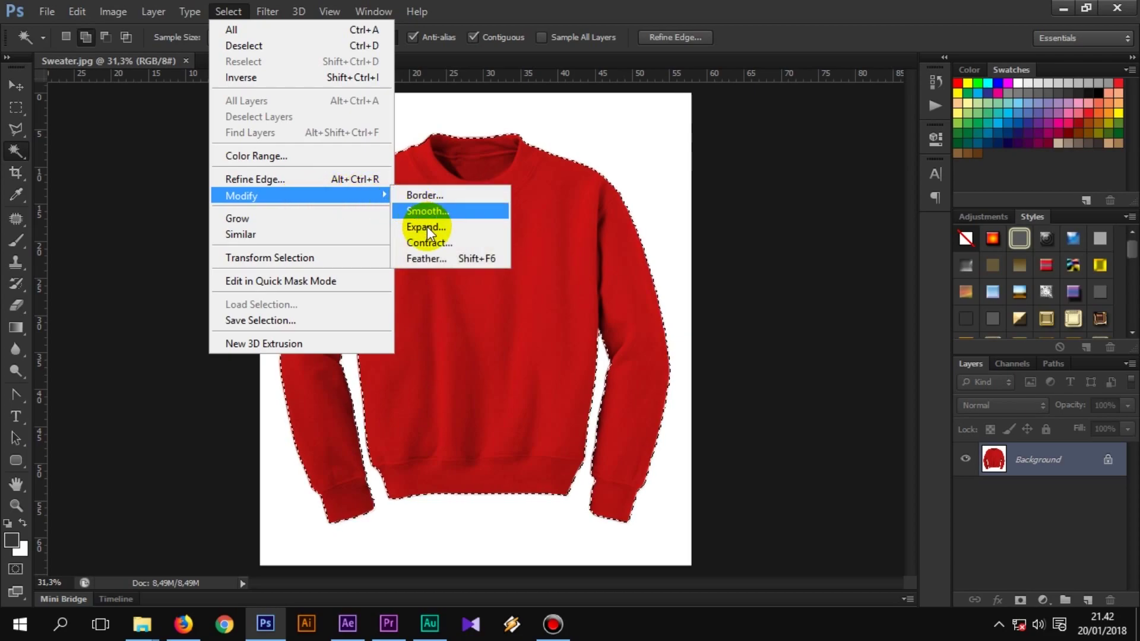
{"action": "left_click", "coordinate": [434, 242]}
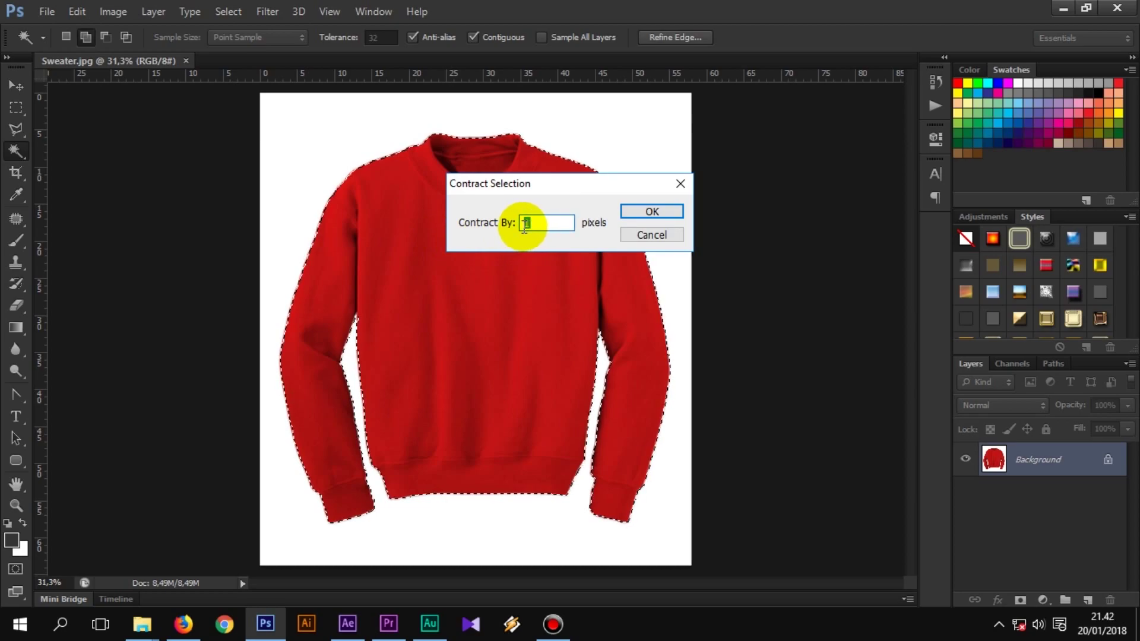
{"action": "left_click", "coordinate": [628, 212]}
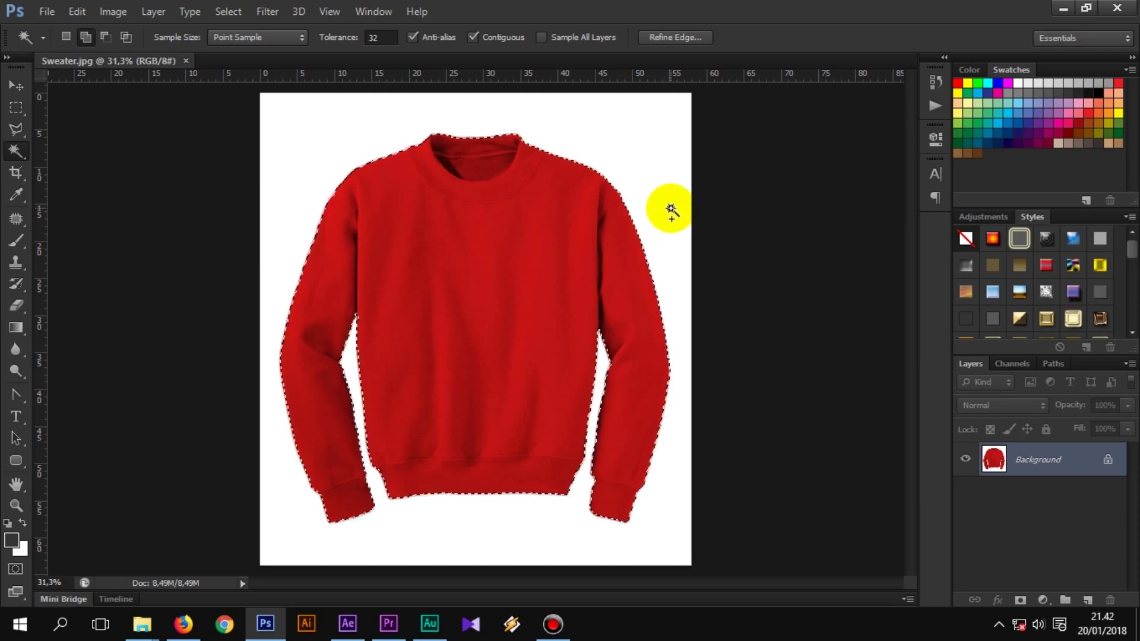
{"action": "key", "text": "ctrl+j"}
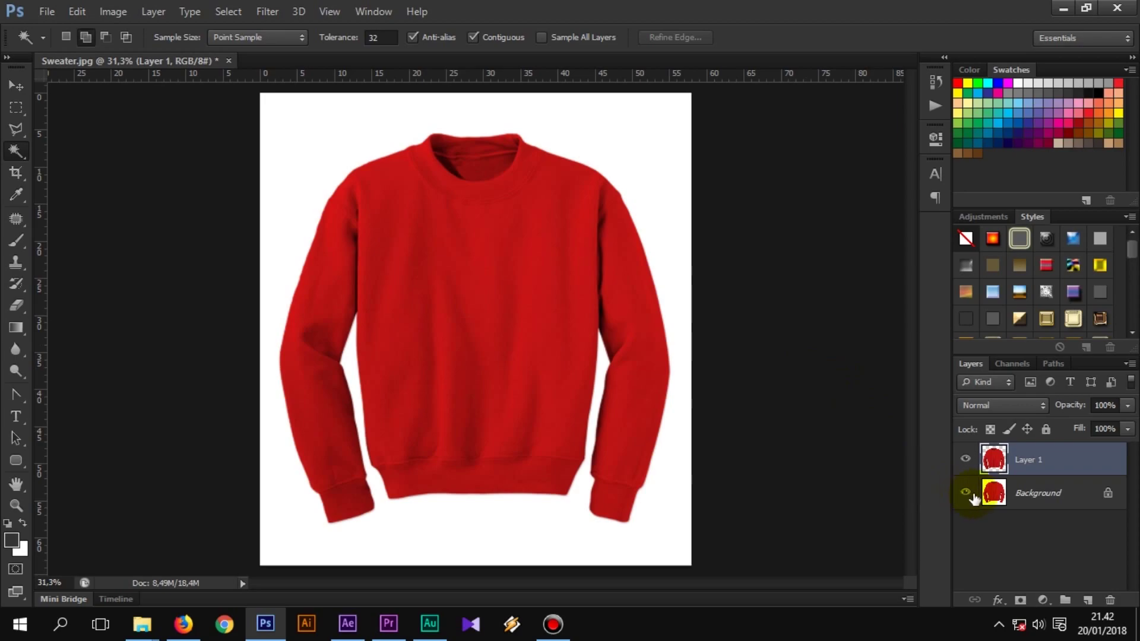
Delete the Background layer and rename Layer 1 to 'Sweater'
{"action": "left_click", "coordinate": [1028, 496]}
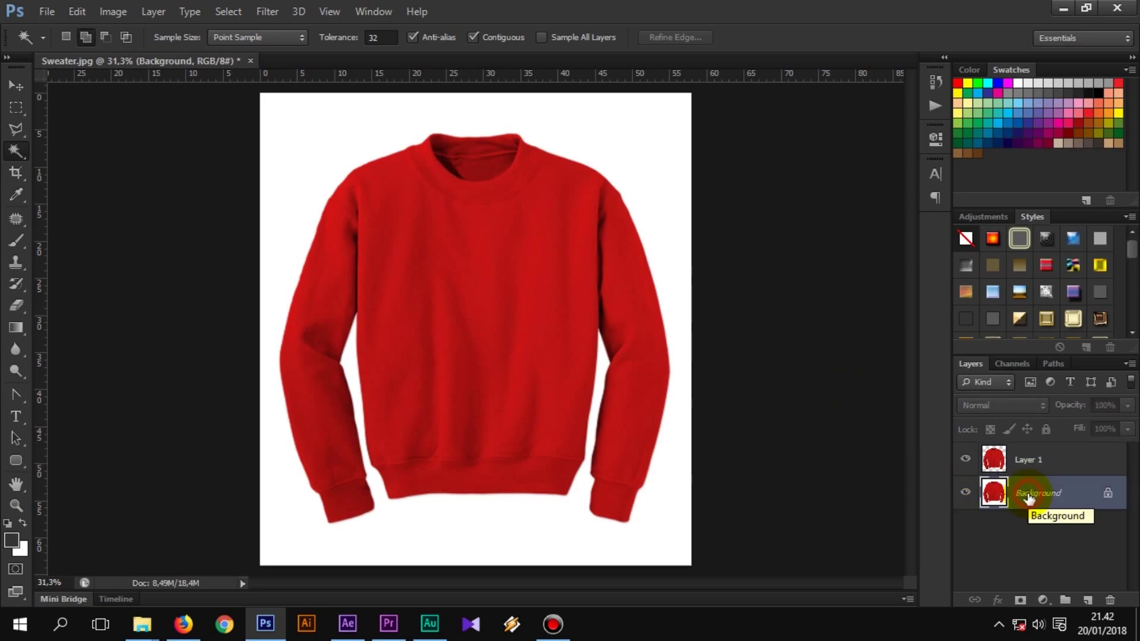
{"action": "key", "text": "Delete"}
{"action": "left_click", "coordinate": [1029, 489]}
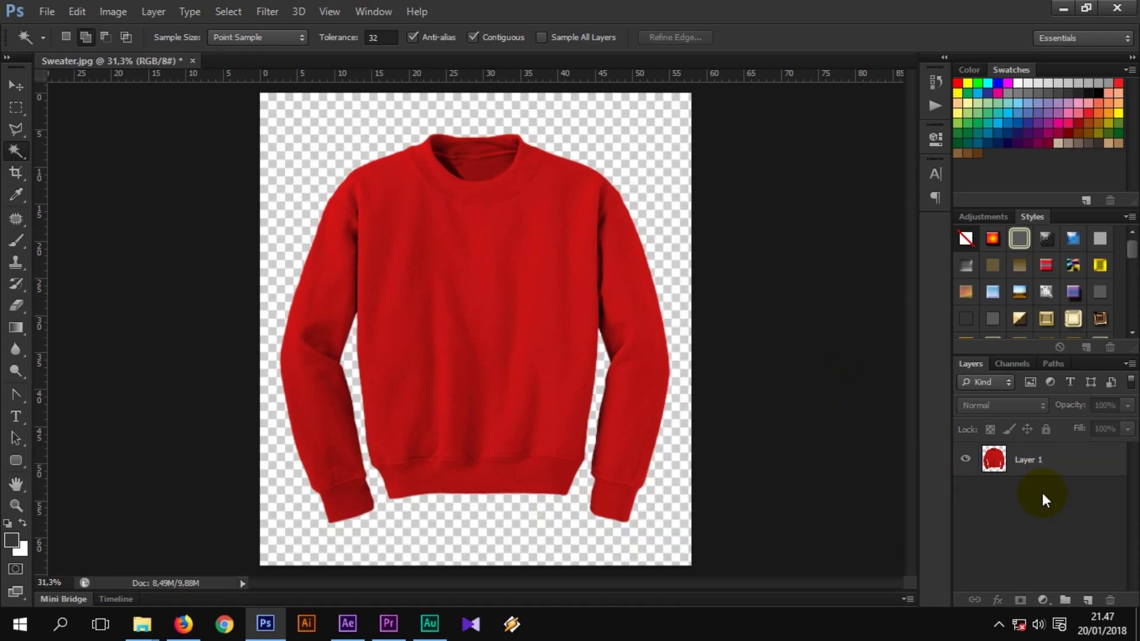
{"action": "double_click", "coordinate": [1030, 459]}
{"action": "type", "text": "Sweater"}
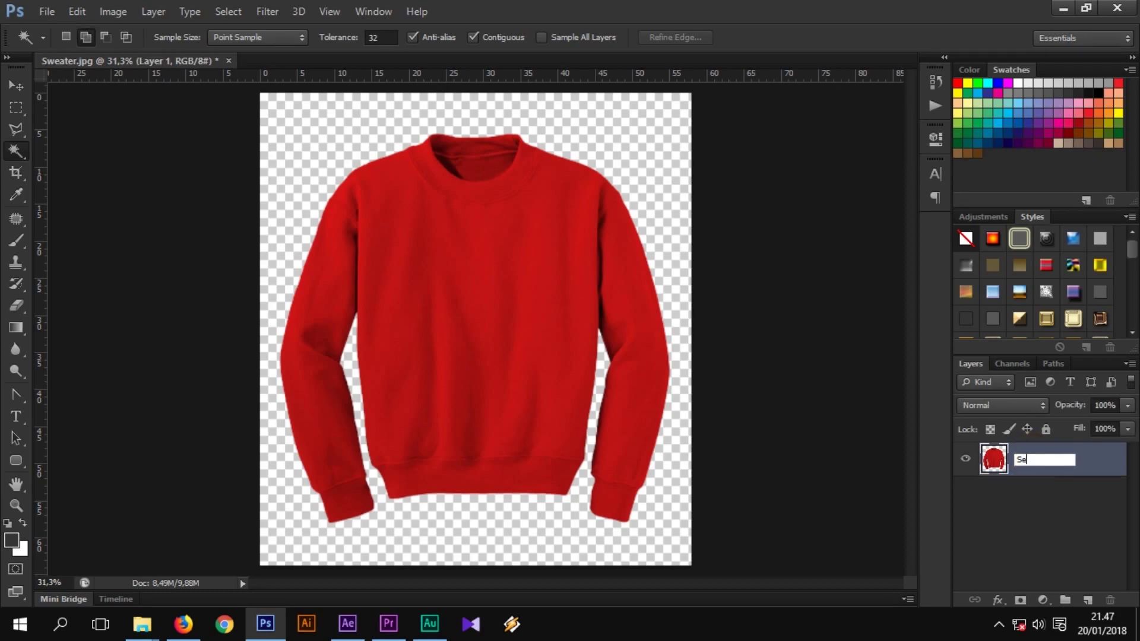
{"action": "key", "text": "Return"}
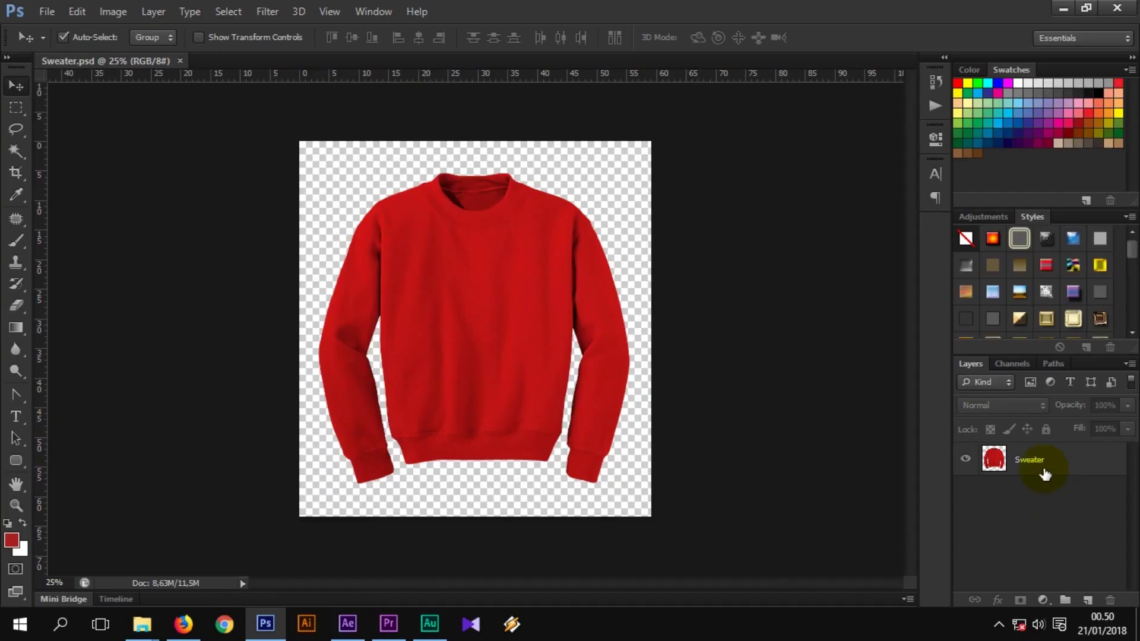
Desaturate the Sweater layer and brighten it with Curves while keeping shadow contrast
{"action": "left_click", "coordinate": [1041, 464]}
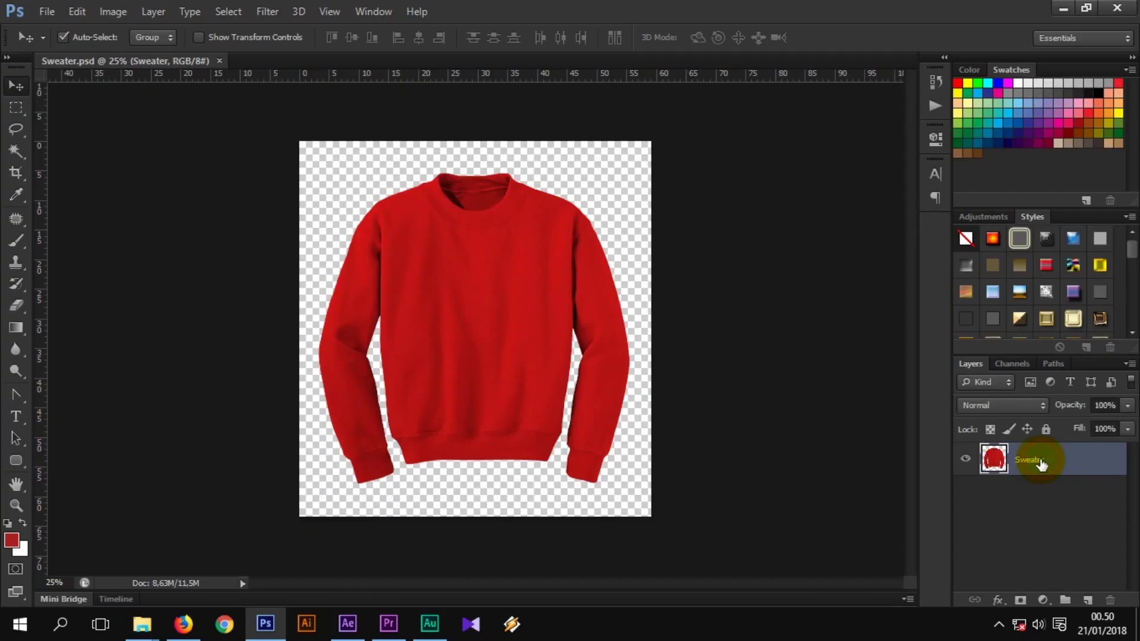
{"action": "key", "text": "ctrl+shift+u"}
{"action": "key", "text": "ctrl+m"}
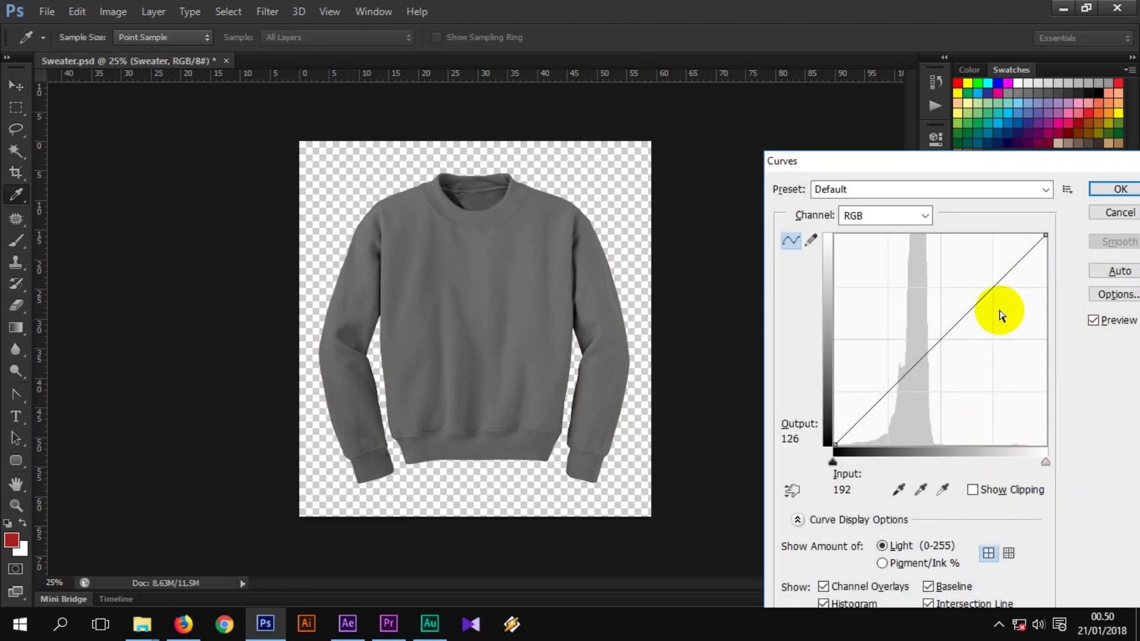
{"action": "left_click_drag", "start_coordinate": [1000, 279], "coordinate": [929, 259]}
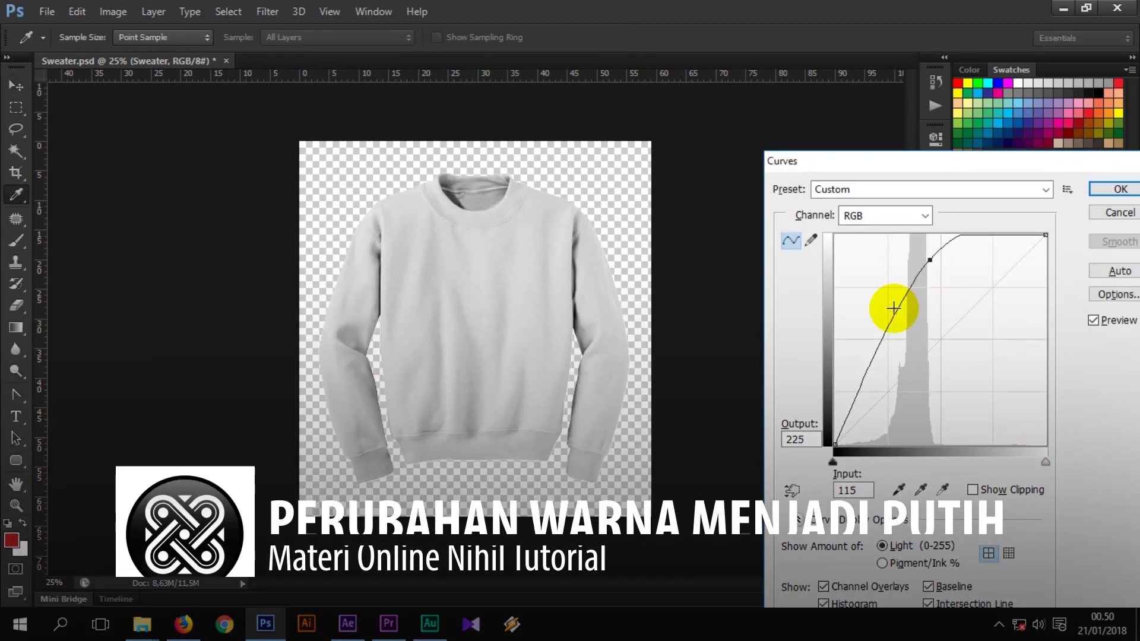
{"action": "left_click", "coordinate": [863, 382]}
{"action": "left_click_drag", "start_coordinate": [862, 386], "coordinate": [867, 397]}
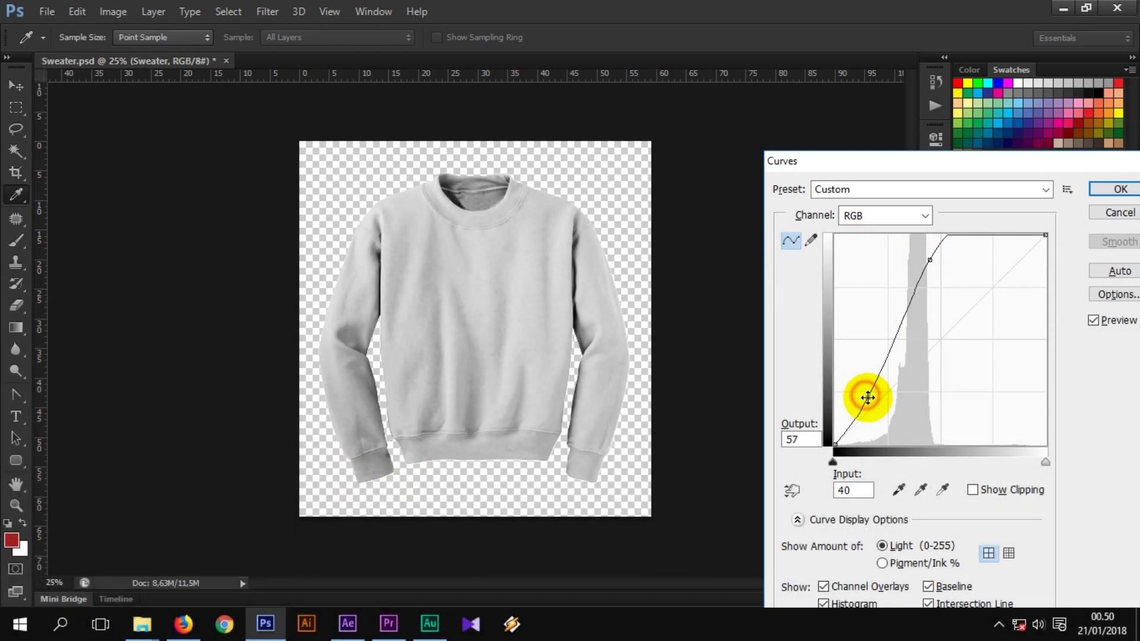
{"action": "left_click", "coordinate": [1101, 196]}
Apply Levels to the sweater with input levels 36, 1.19 and 255
{"action": "key", "text": "ctrl+l"}
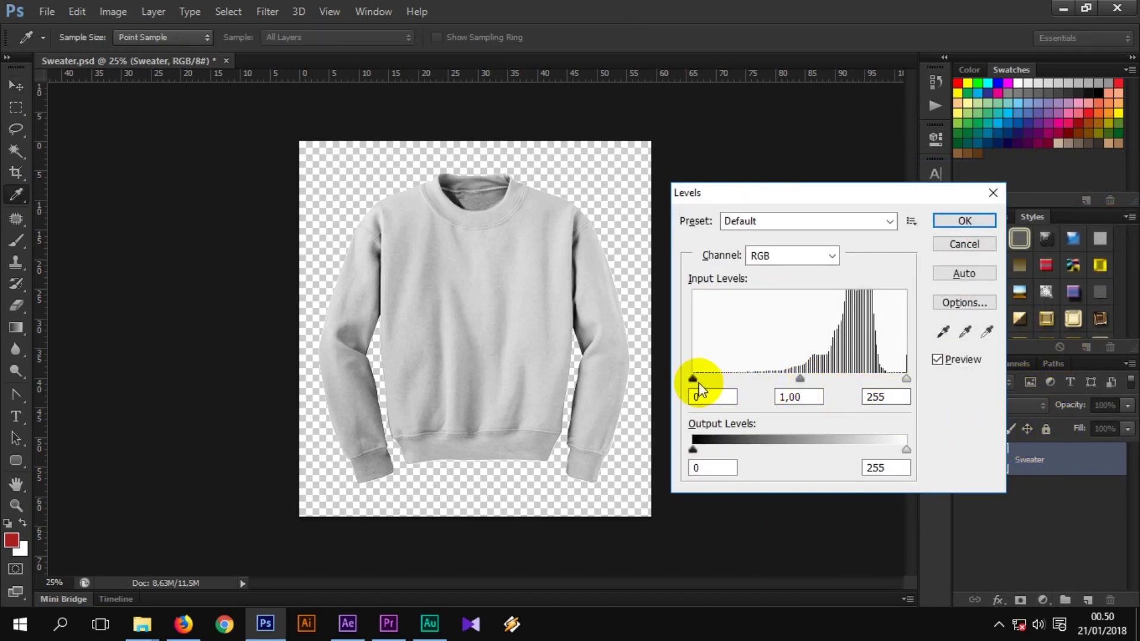
{"action": "left_click_drag", "start_coordinate": [693, 380], "coordinate": [722, 381]}
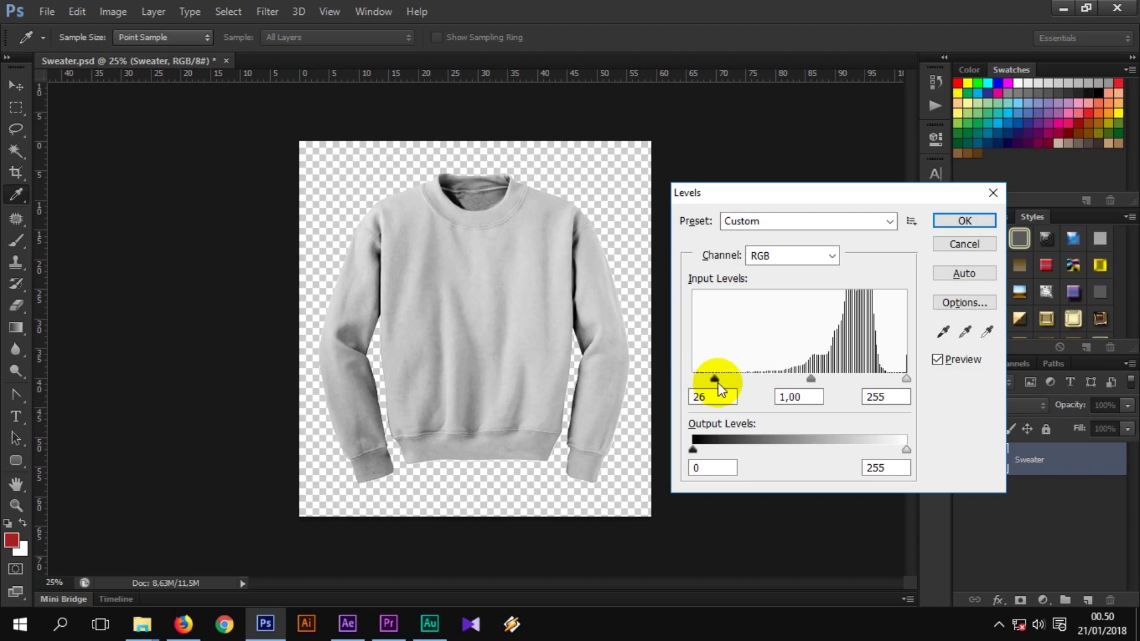
{"action": "left_click", "coordinate": [815, 380]}
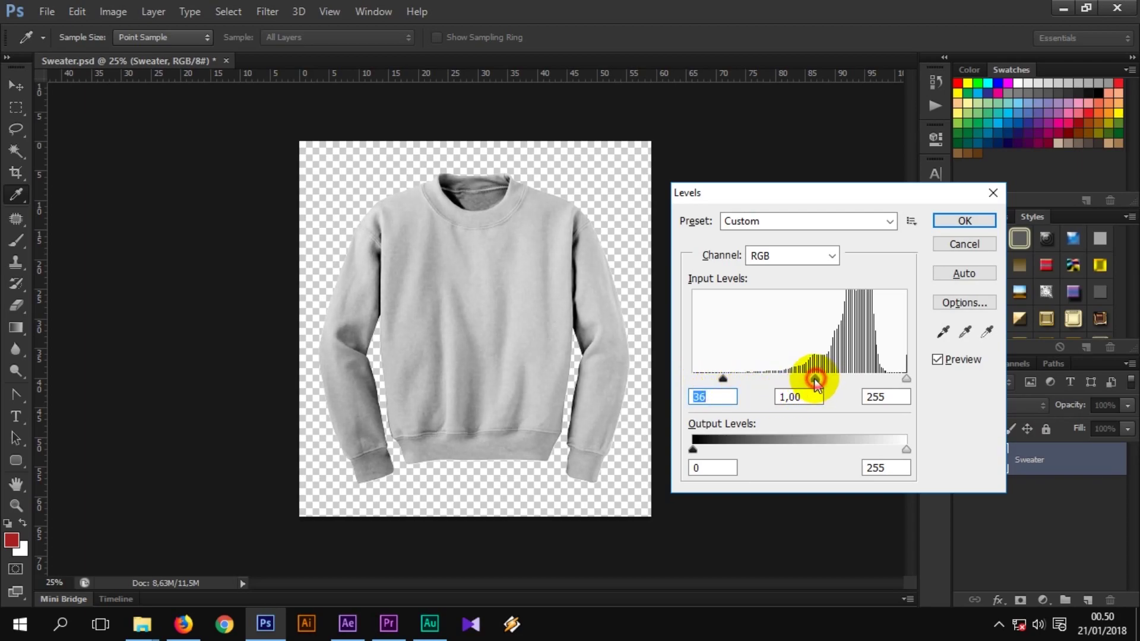
{"action": "left_click", "coordinate": [945, 222]}
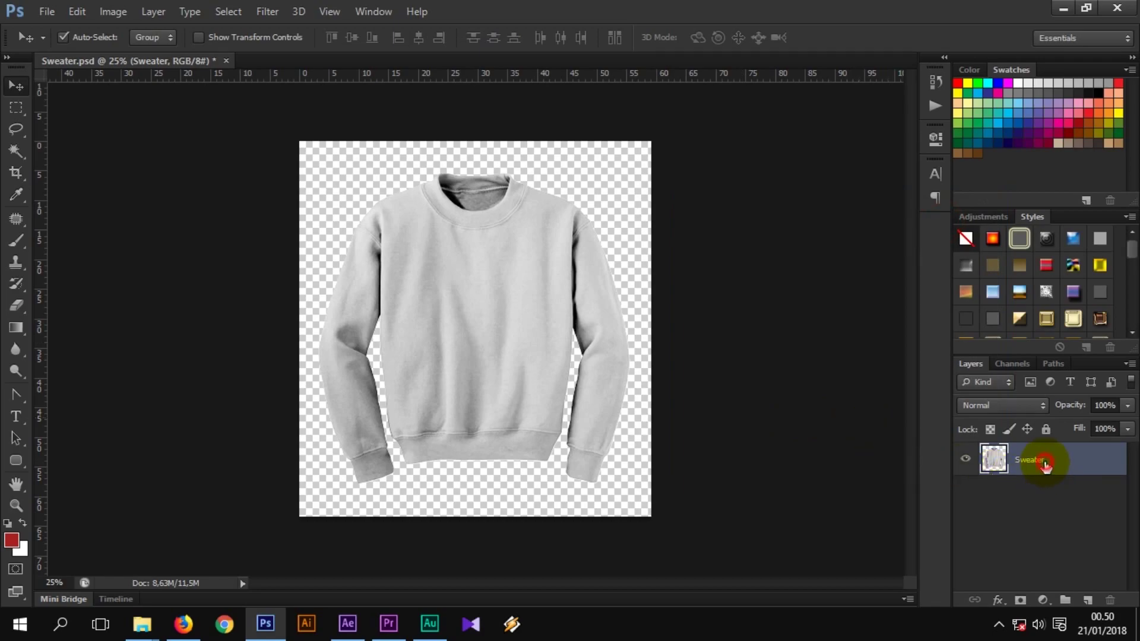
Name the layer Sweater A, duplicate it as Sweater B, and keep Sweater A on top
{"action": "type", "text": "A"}
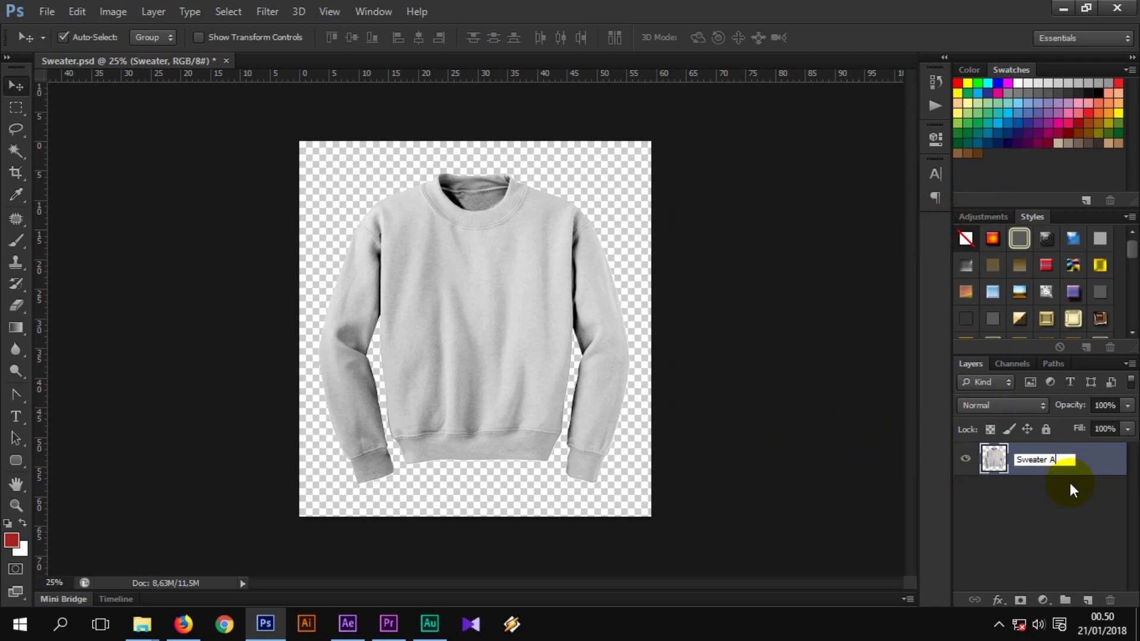
{"action": "left_click", "coordinate": [1070, 495]}
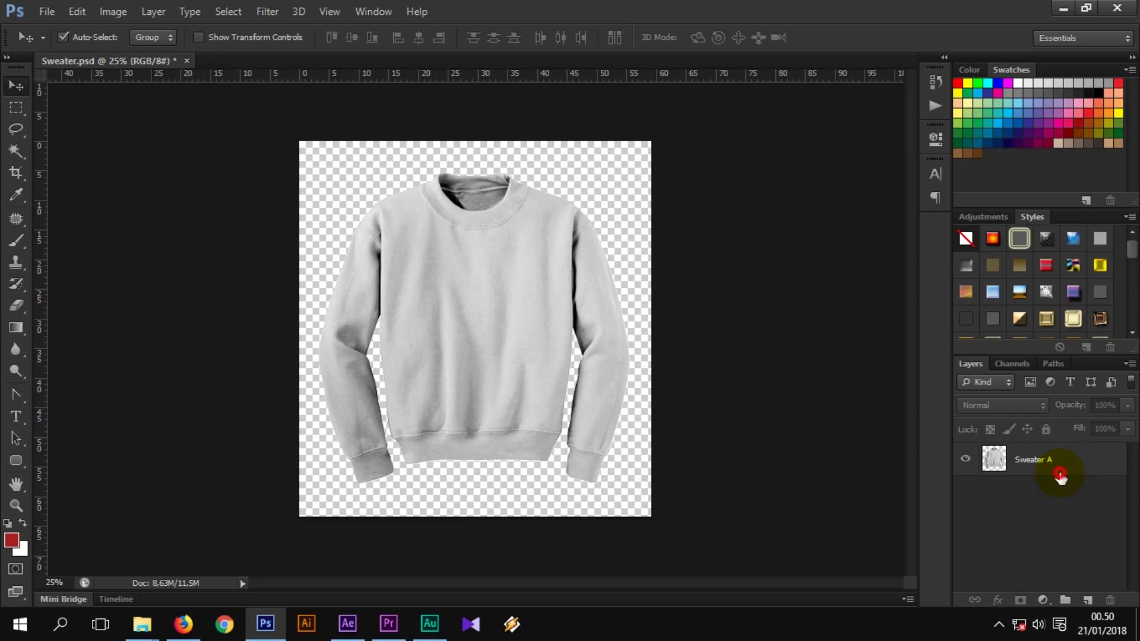
{"action": "left_click", "coordinate": [1059, 477]}
{"action": "key", "text": "ctrl+j"}
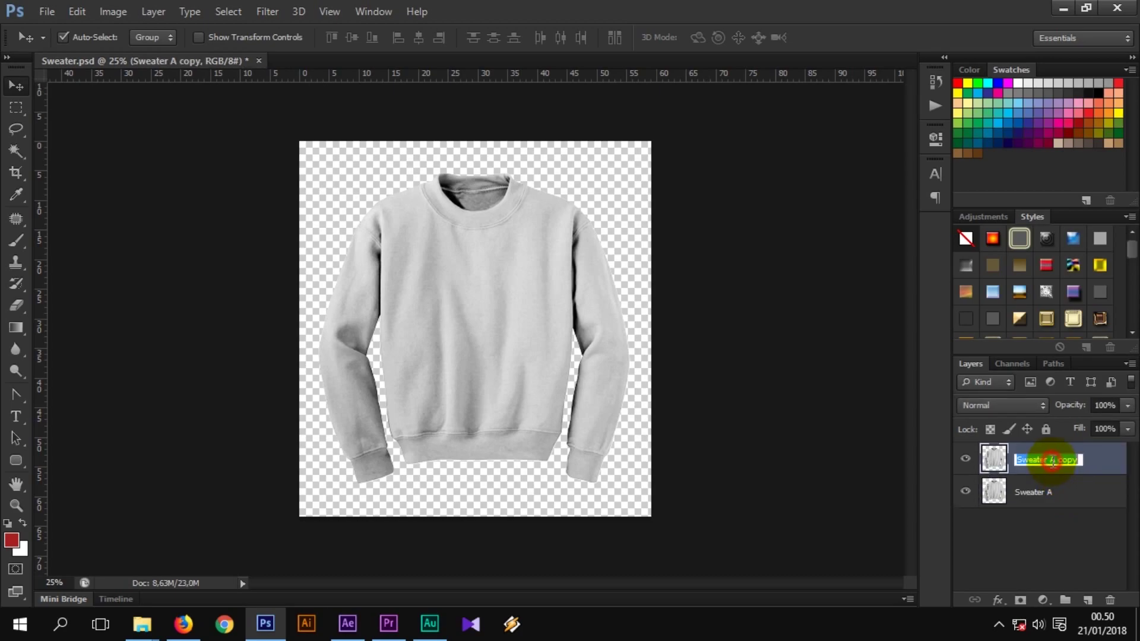
{"action": "left_click_drag", "start_coordinate": [1051, 461], "coordinate": [1089, 461]}
{"action": "type", "text": "B"}
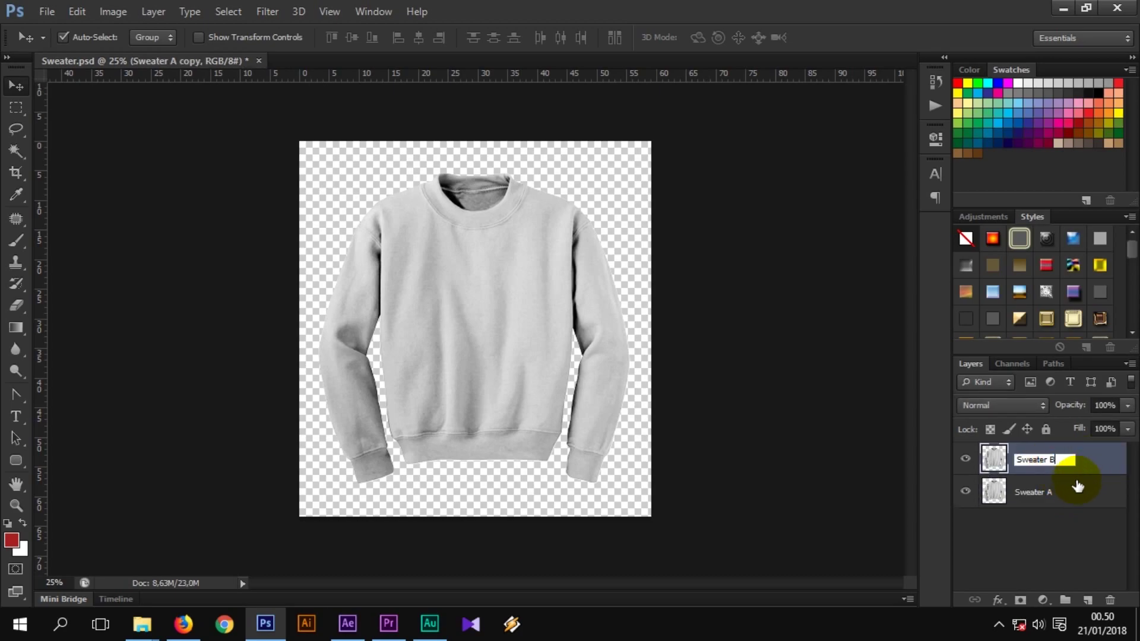
{"action": "left_click", "coordinate": [1061, 498]}
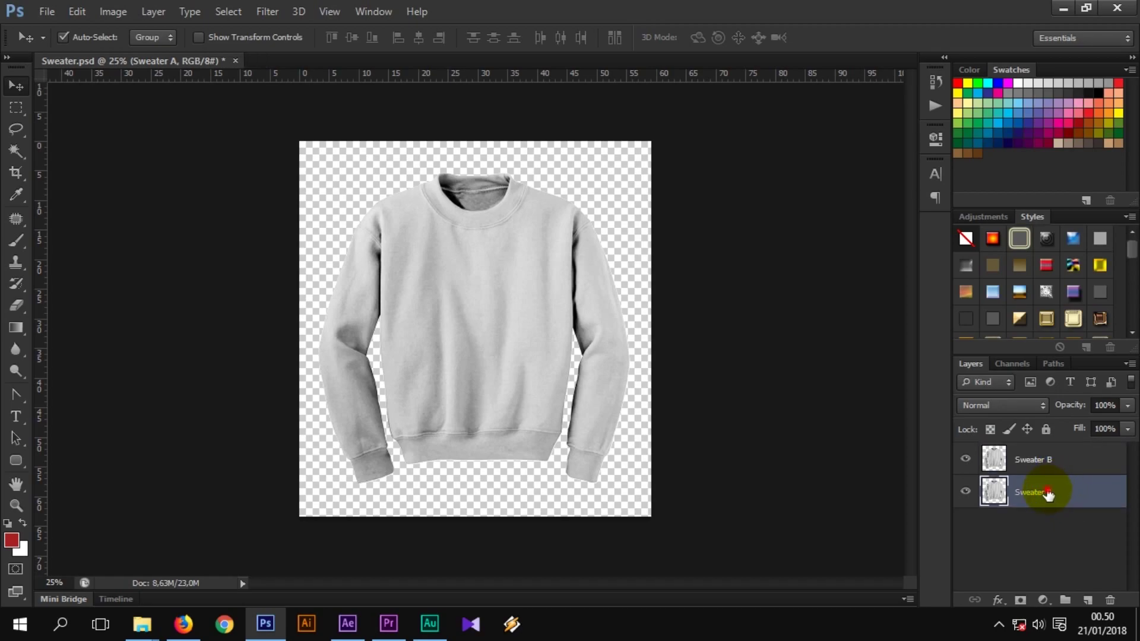
{"action": "left_click_drag", "start_coordinate": [1047, 494], "coordinate": [1053, 460]}
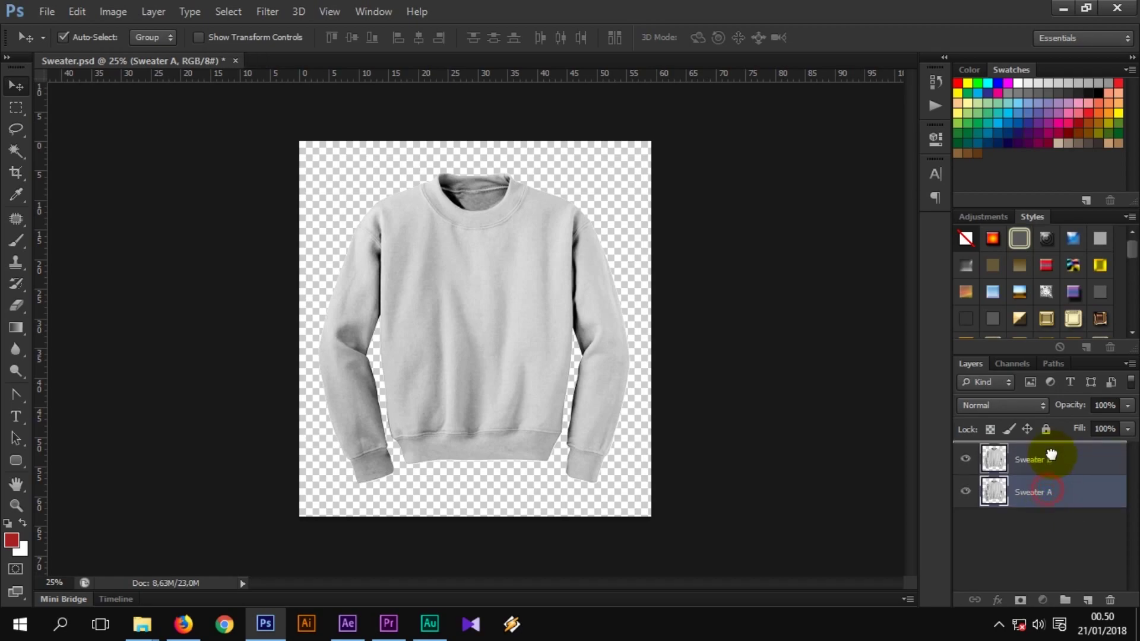
{"action": "left_click", "coordinate": [1054, 523]}
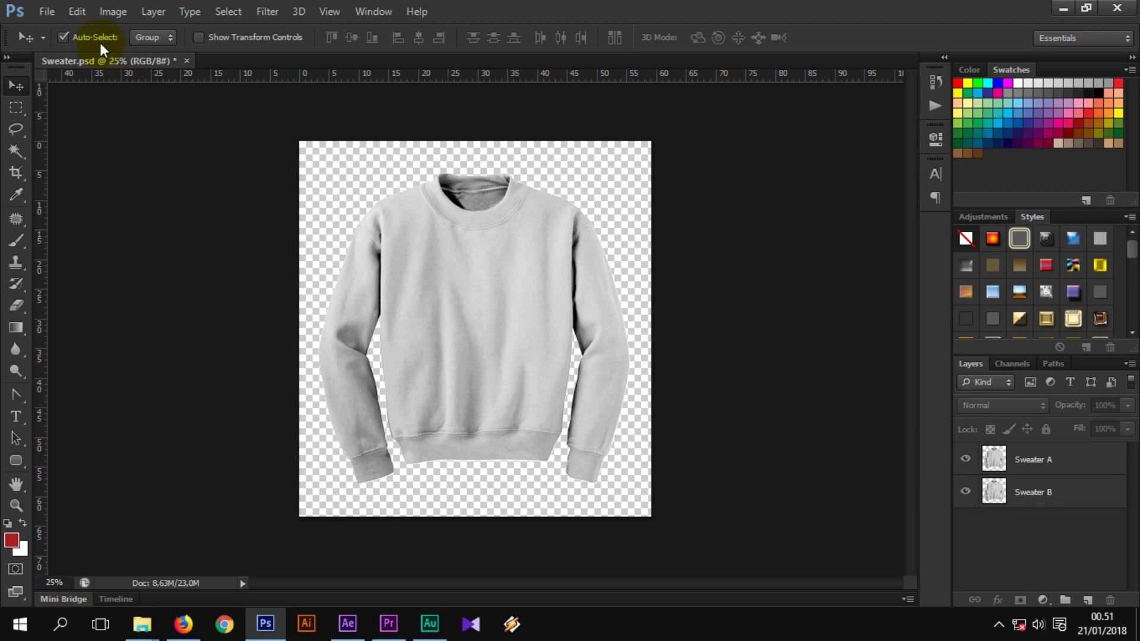
Place the Wood image from the _Asset folder into the document
{"action": "left_click", "coordinate": [57, 16]}
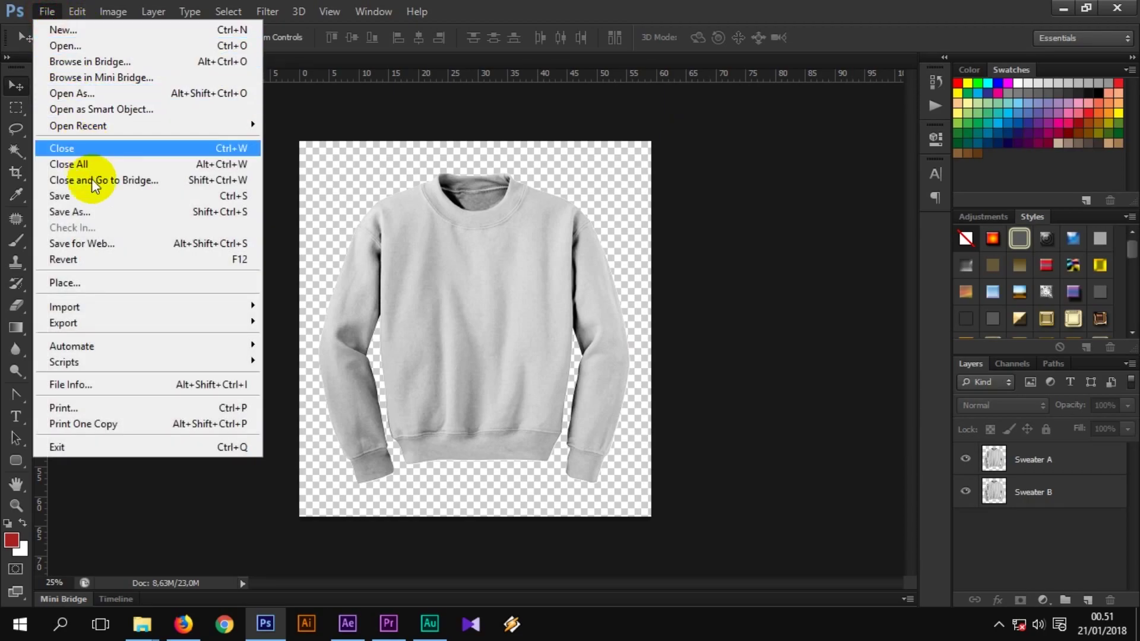
{"action": "left_click", "coordinate": [115, 279]}
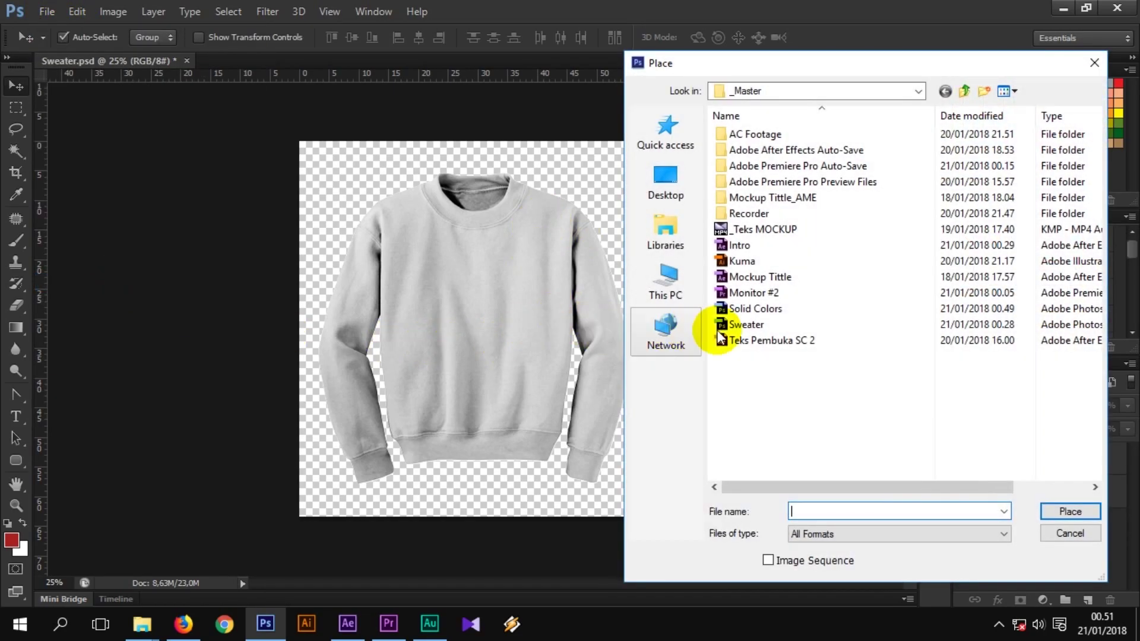
{"action": "left_click", "coordinate": [963, 90]}
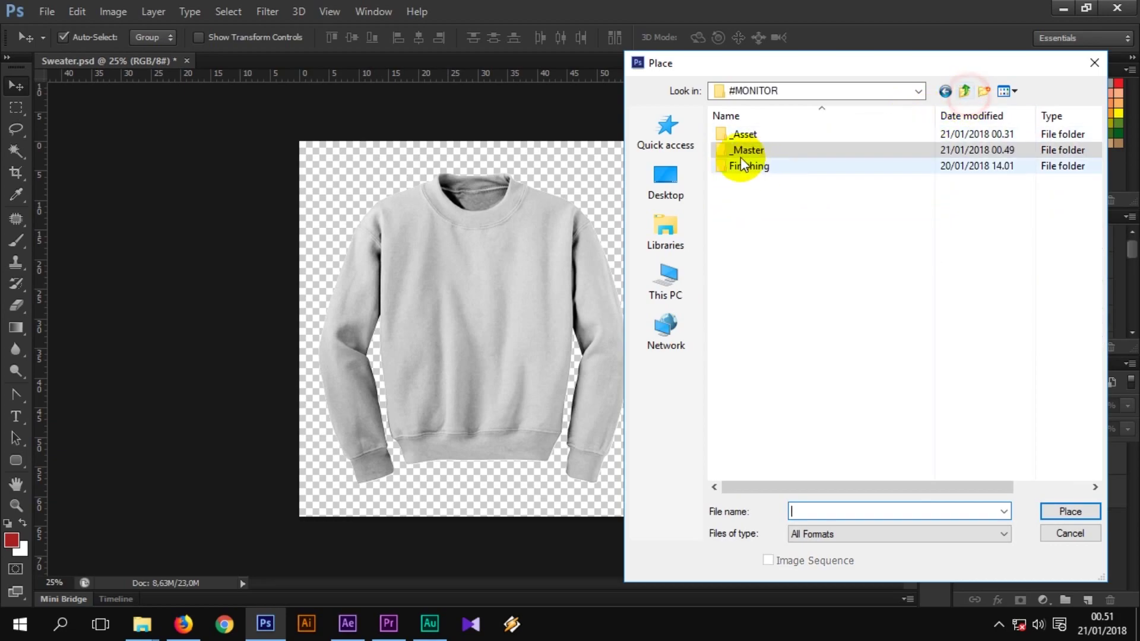
{"action": "left_click", "coordinate": [726, 136]}
{"action": "double_click", "coordinate": [725, 136]}
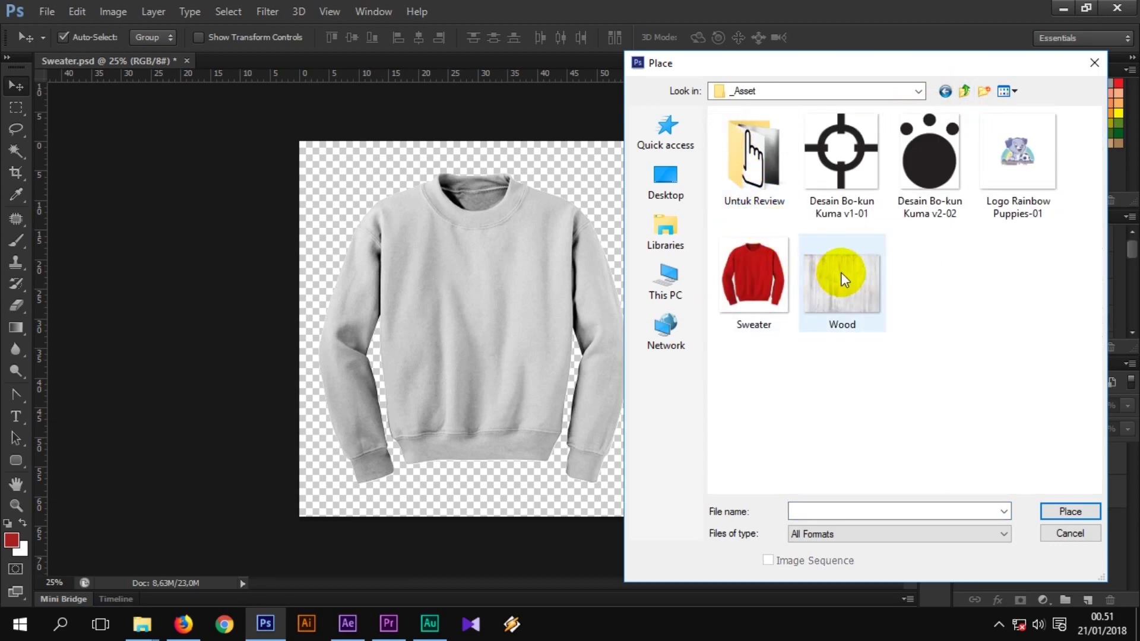
{"action": "left_click", "coordinate": [869, 278]}
{"action": "double_click", "coordinate": [868, 277]}
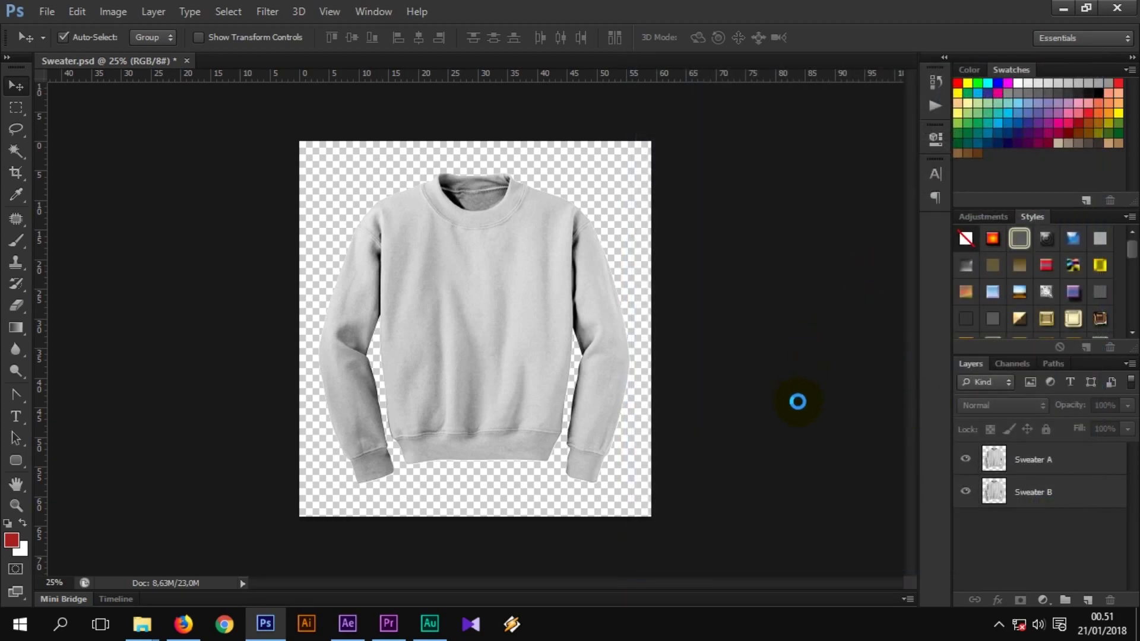
Rotate the wood 90°, enlarge it to fill the canvas and commit
{"action": "left_click_drag", "start_coordinate": [683, 326], "coordinate": [490, 537]}
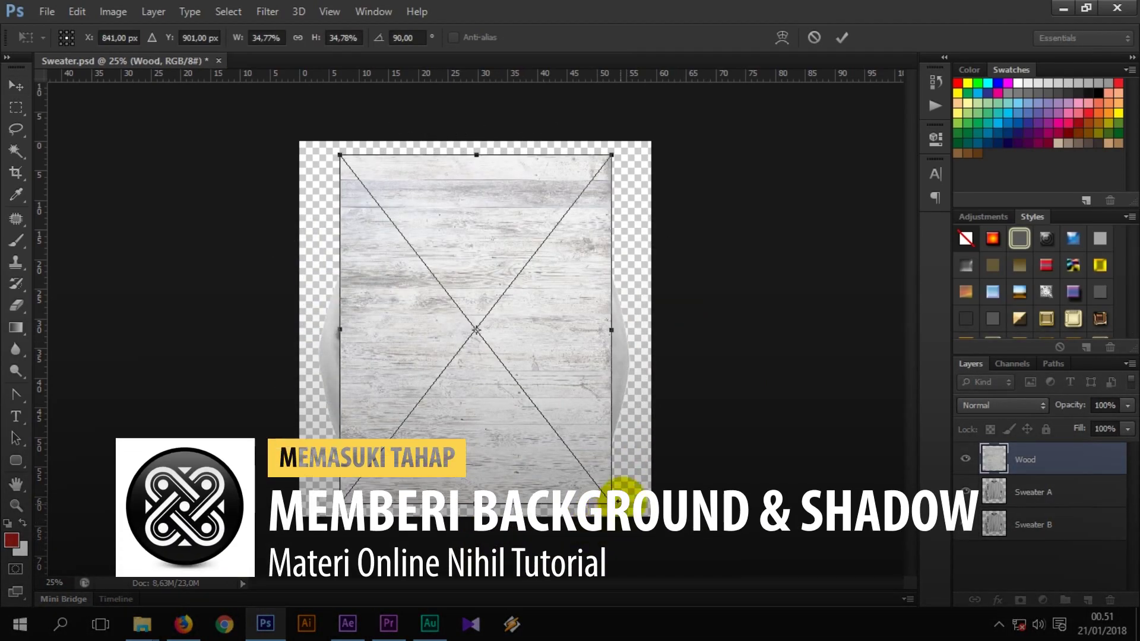
{"action": "mouse_move", "coordinate": [611, 503]}
{"action": "left_mouse_down"}
{"action": "mouse_move", "coordinate": [705, 553]}
{"action": "mouse_move", "coordinate": [736, 538]}
{"action": "left_mouse_up"}
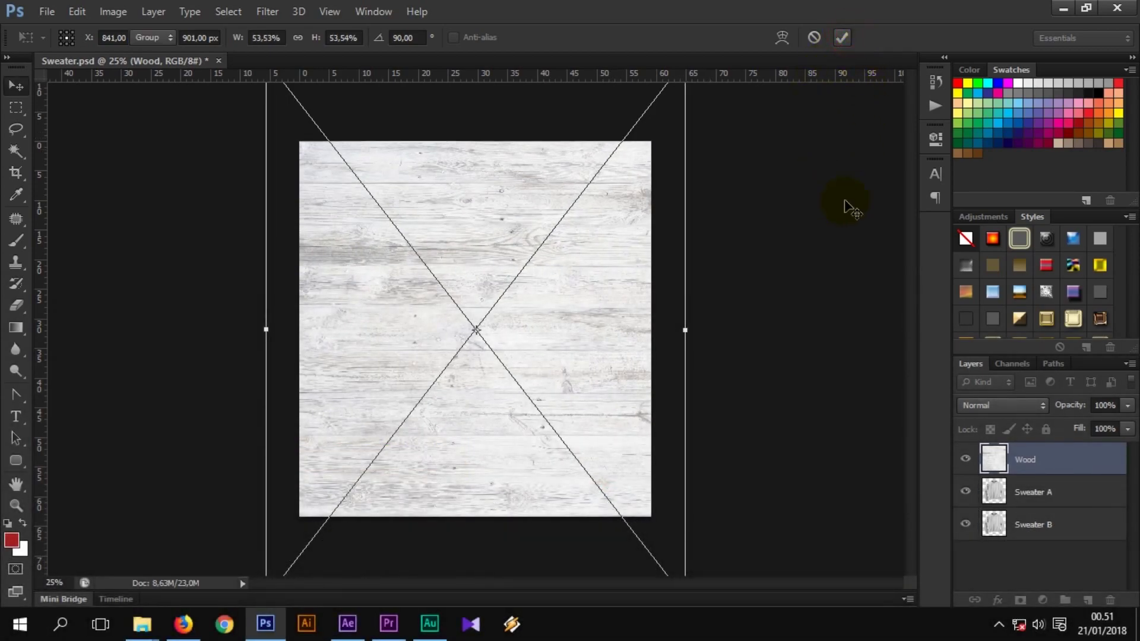
{"action": "key", "text": "Return"}
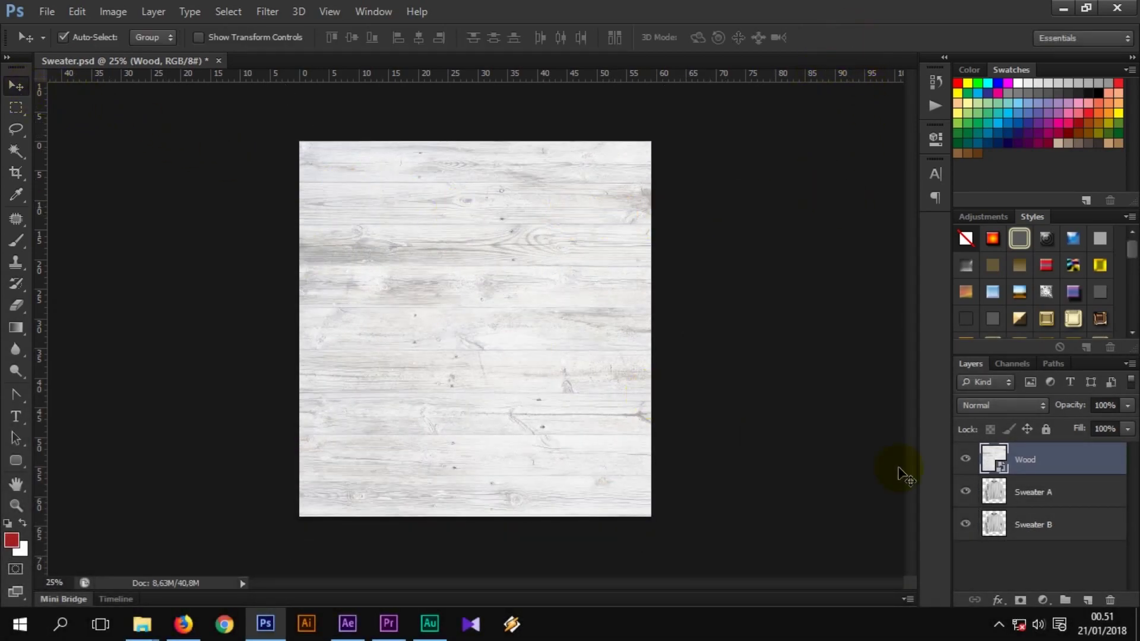
Load the Sweater A outline, contract it by 1 pixel and copy that wood onto a new layer
{"action": "left_click", "coordinate": [1002, 496], "text": "ctrl"}
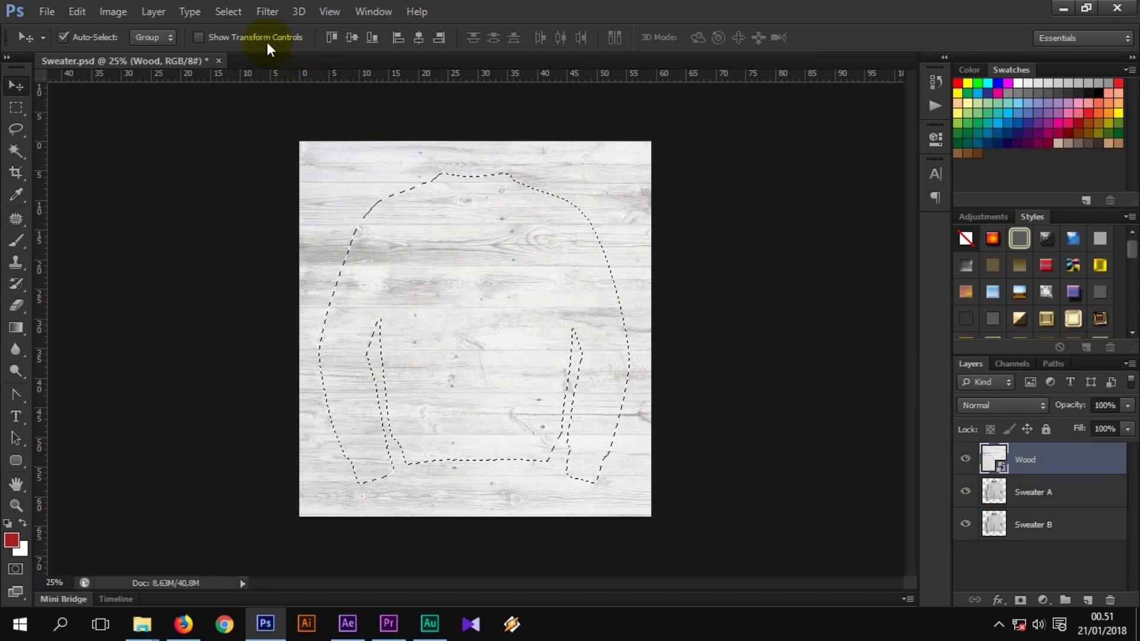
{"action": "left_click", "coordinate": [226, 17]}
{"action": "mouse_move", "coordinate": [242, 195]}
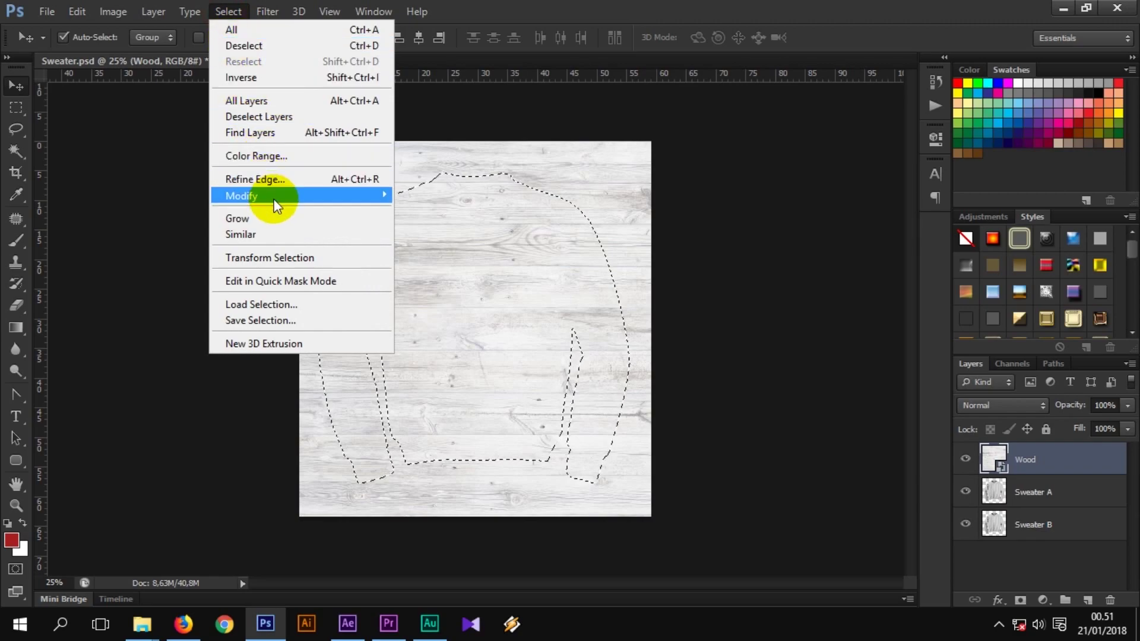
{"action": "left_click", "coordinate": [428, 242]}
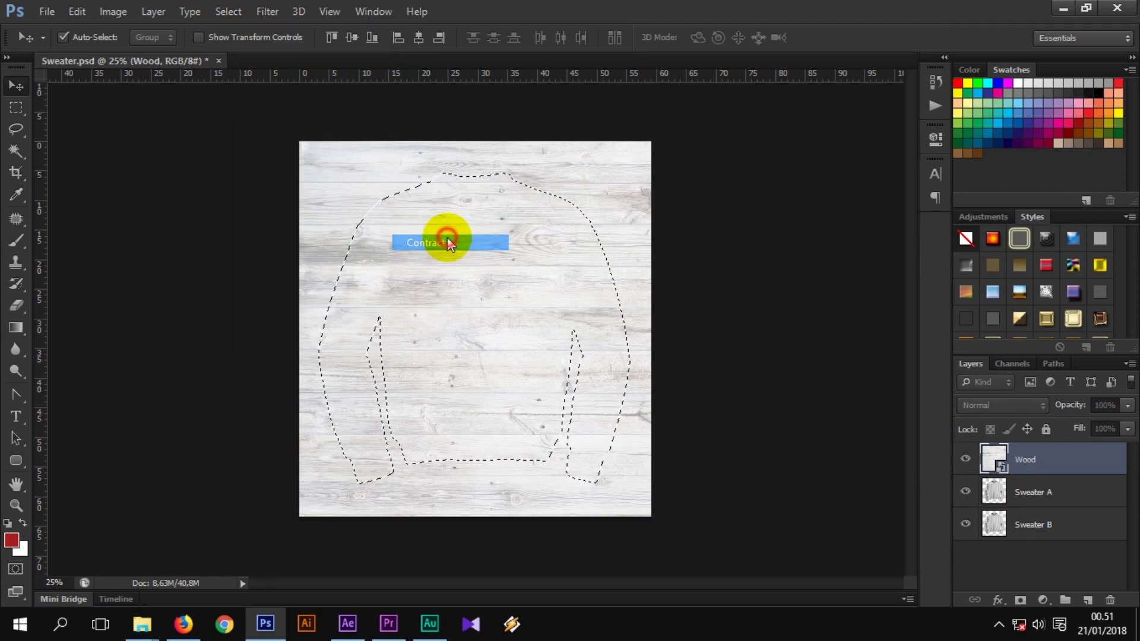
{"action": "type", "text": "1"}
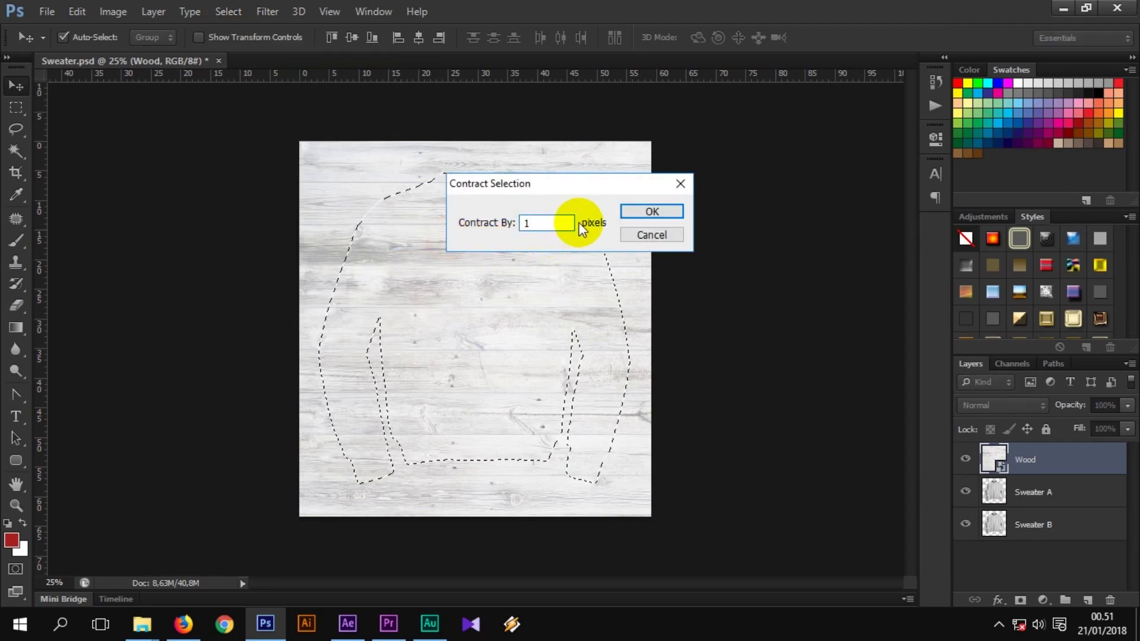
{"action": "left_click", "coordinate": [639, 215]}
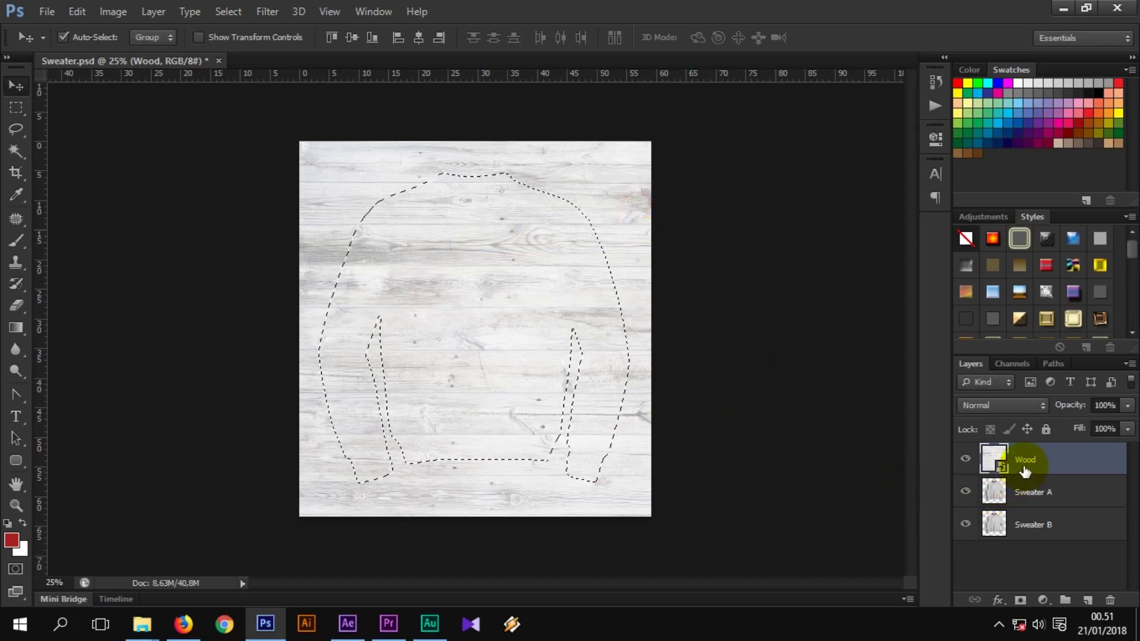
{"action": "key", "text": "ctrl+j"}
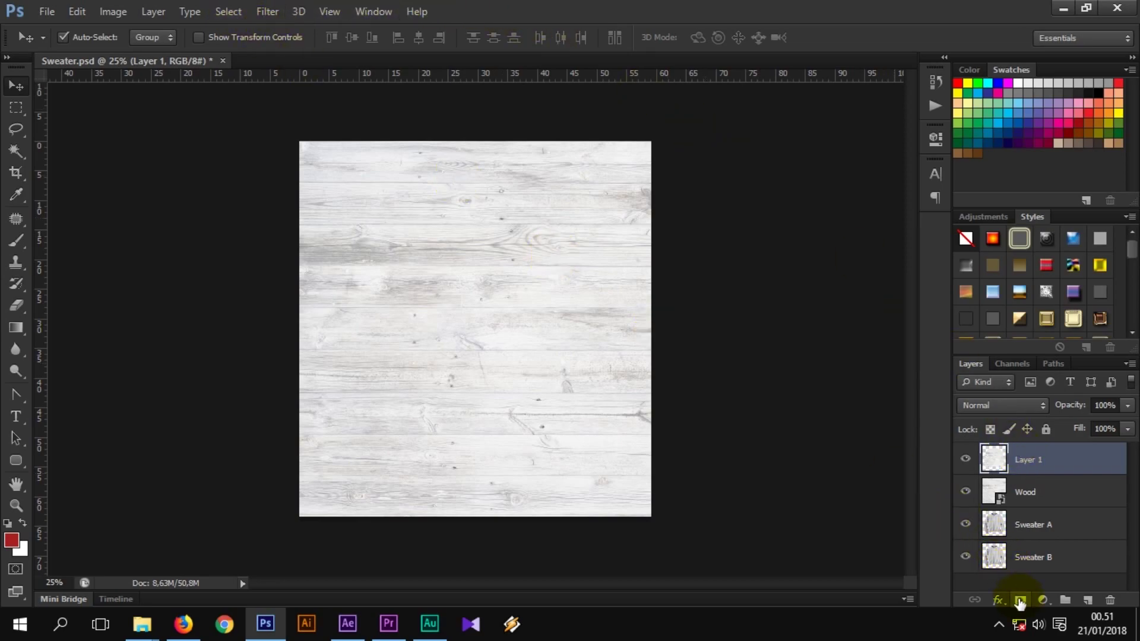
{"action": "left_click", "coordinate": [1001, 601]}
Give Layer 1 a Drop Shadow with 50% opacity, 20 px distance and 30 px size
{"action": "left_click", "coordinate": [1006, 594]}
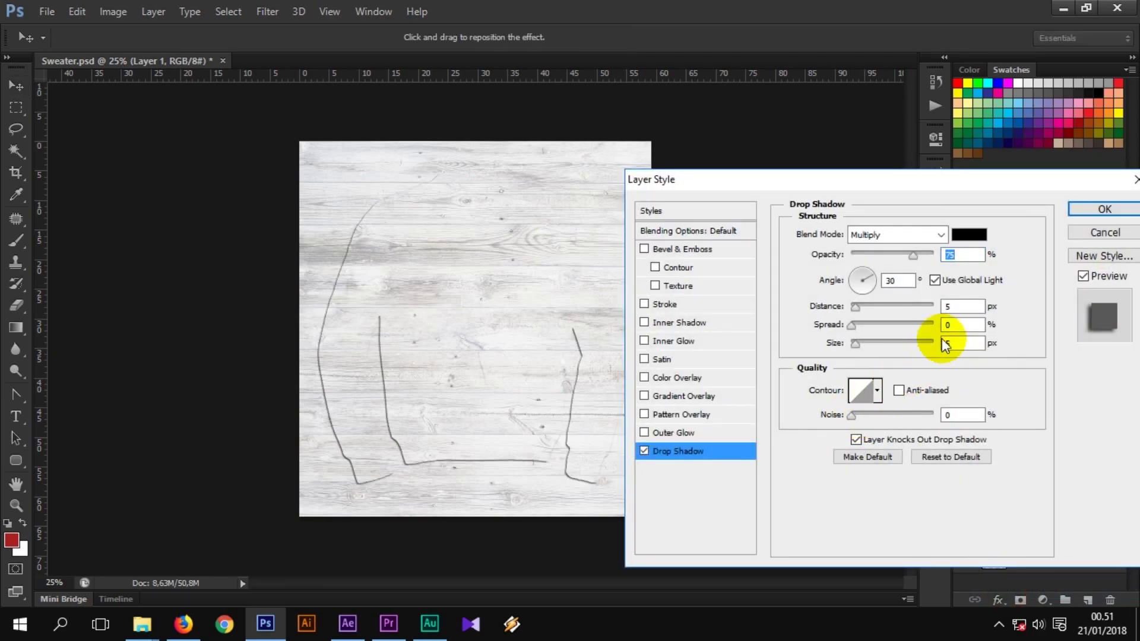
{"action": "type", "text": "50"}
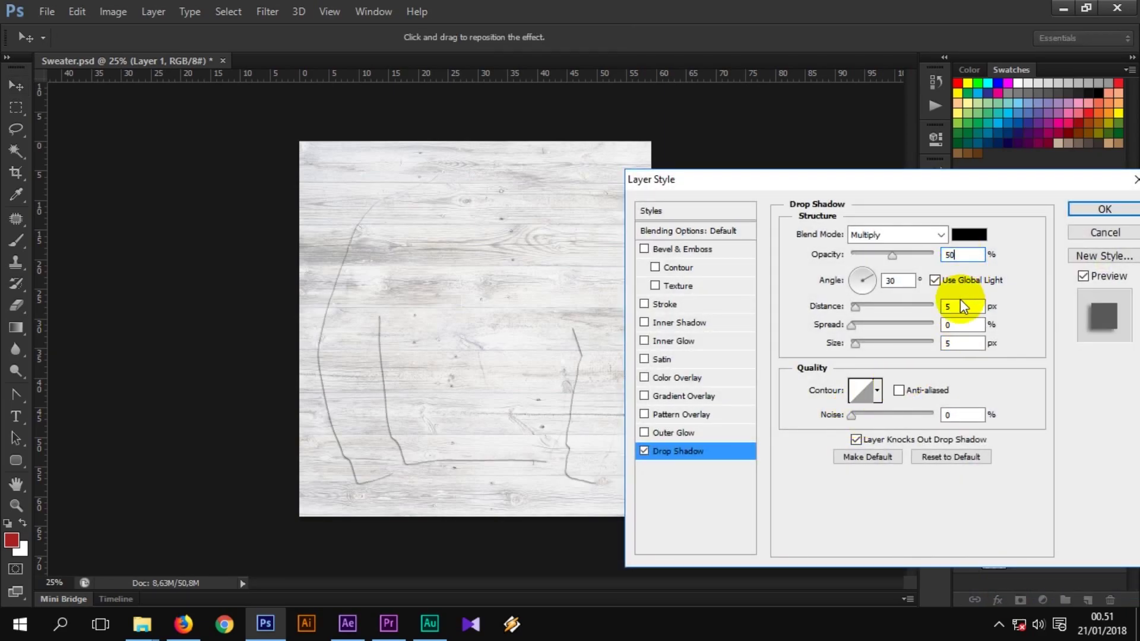
{"action": "key", "text": "BackSpace"}
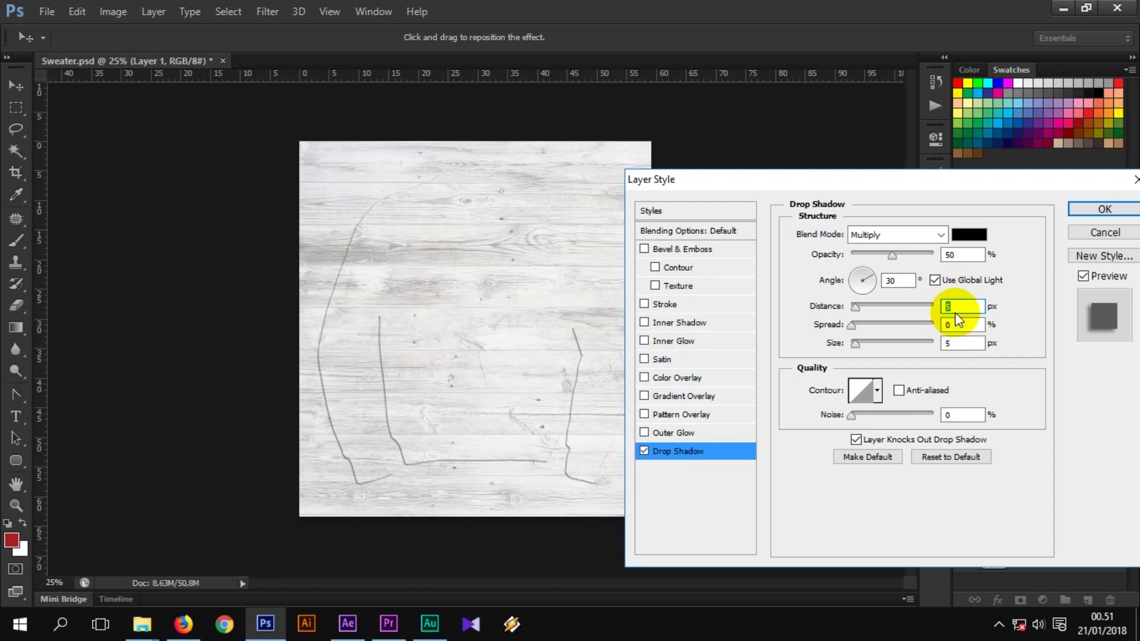
{"action": "type", "text": "20"}
{"action": "double_click", "coordinate": [961, 343]}
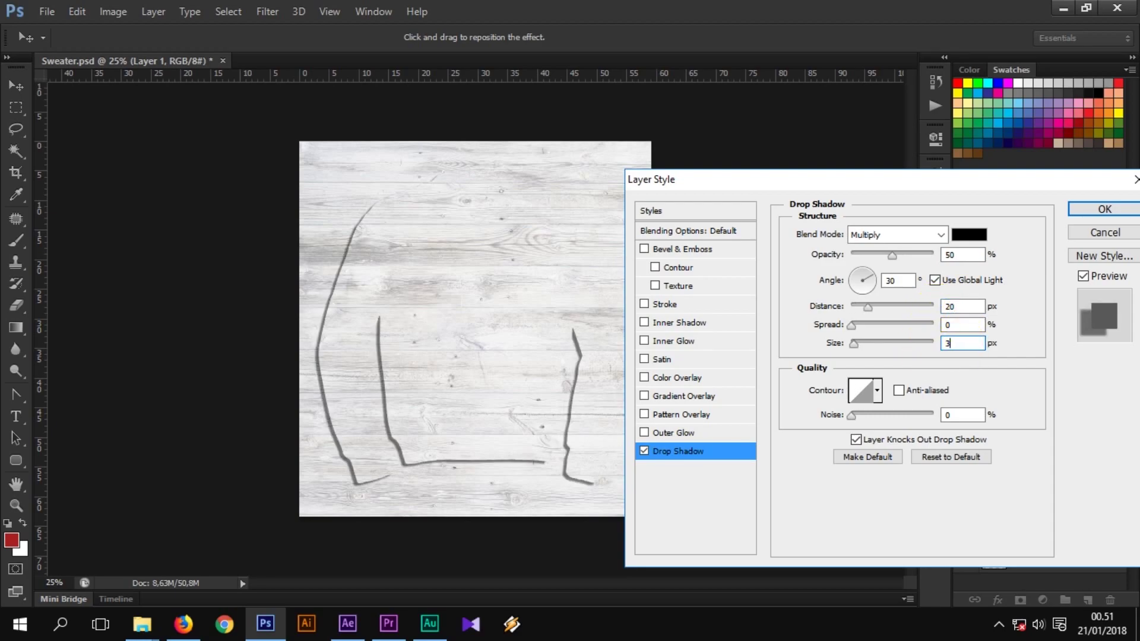
{"action": "type", "text": "30"}
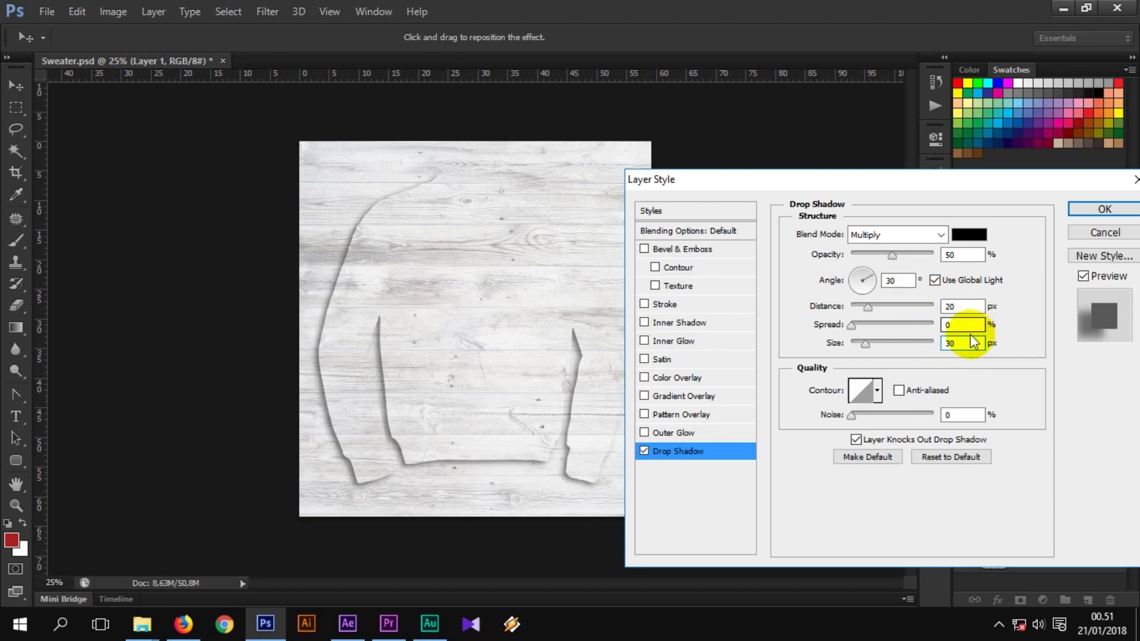
{"action": "left_click", "coordinate": [1084, 210]}
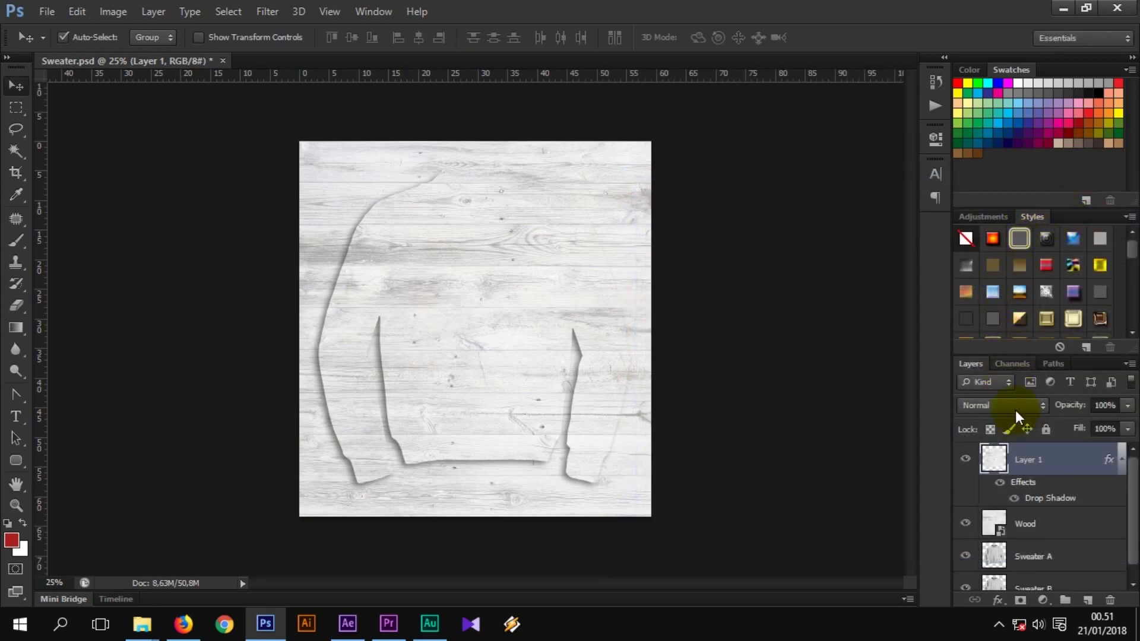
Merge Layer 1 with Wood, then mask it with the inverted Sweater A outline contracted 2 pixels
{"action": "left_click", "coordinate": [1038, 518], "text": "shift"}
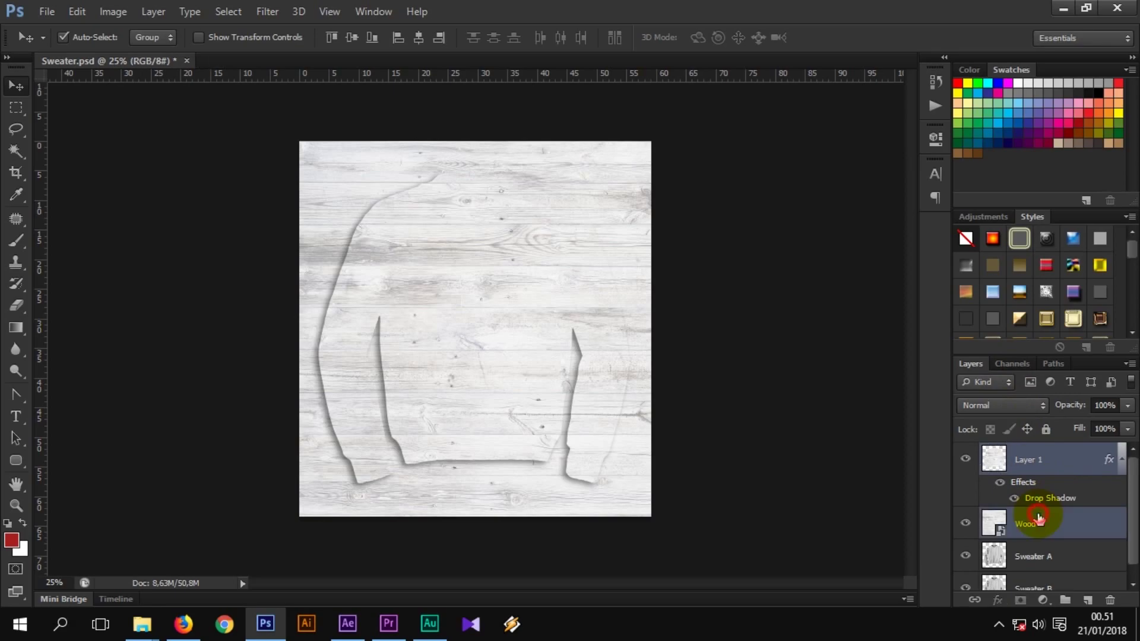
{"action": "key", "text": "ctrl+e"}
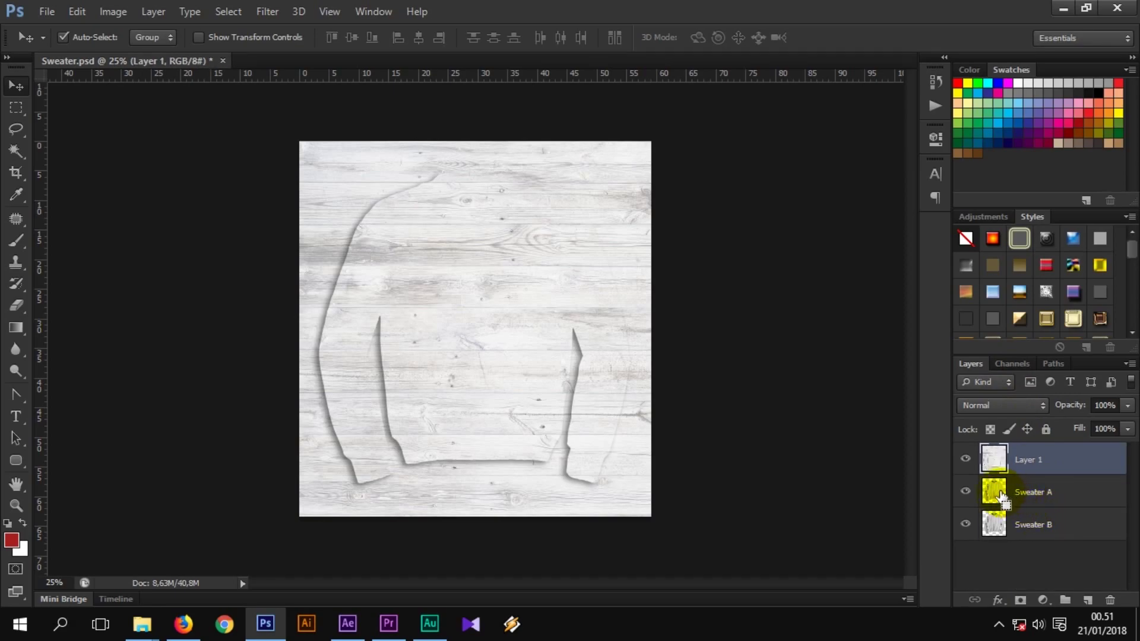
{"action": "left_click", "coordinate": [1000, 495], "text": "ctrl"}
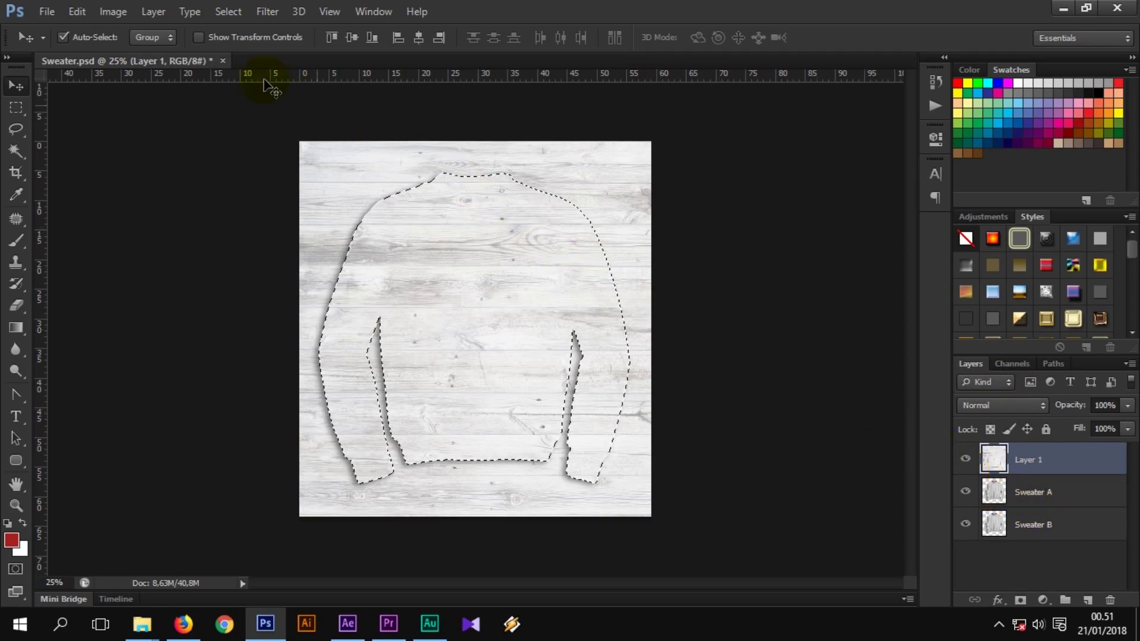
{"action": "left_click", "coordinate": [228, 12]}
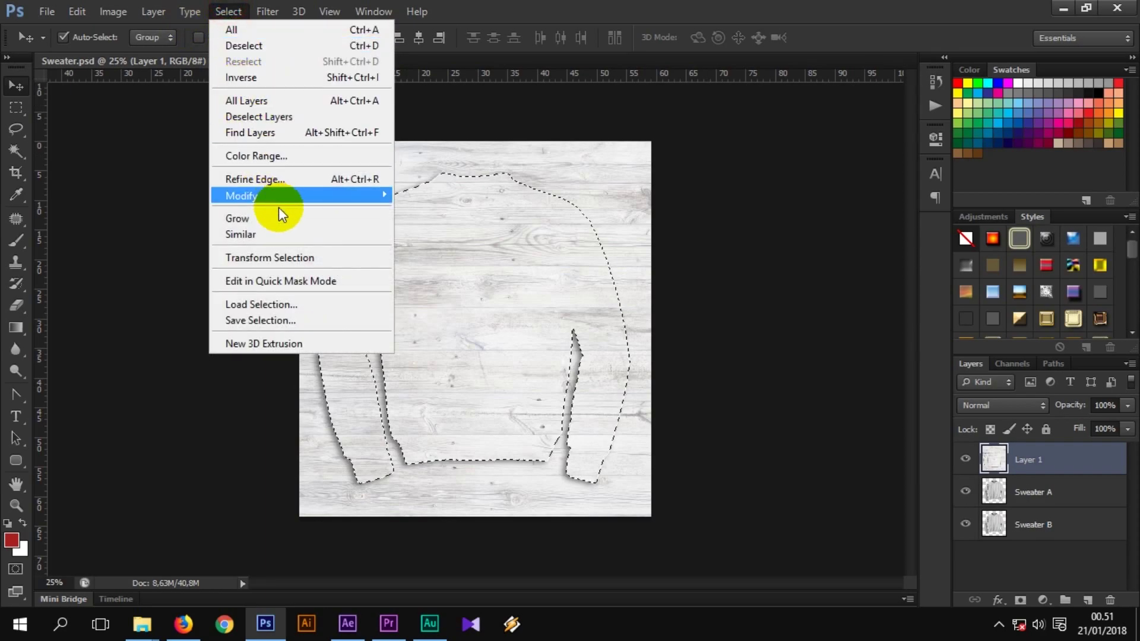
{"action": "left_click", "coordinate": [297, 204]}
{"action": "mouse_move", "coordinate": [242, 194]}
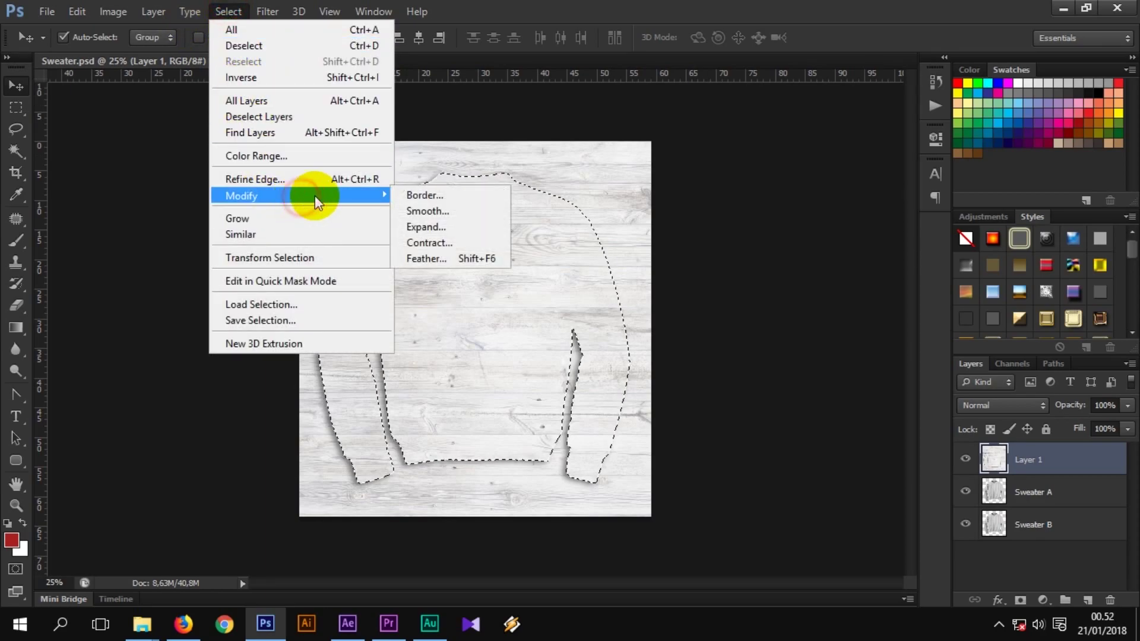
{"action": "left_click", "coordinate": [442, 244]}
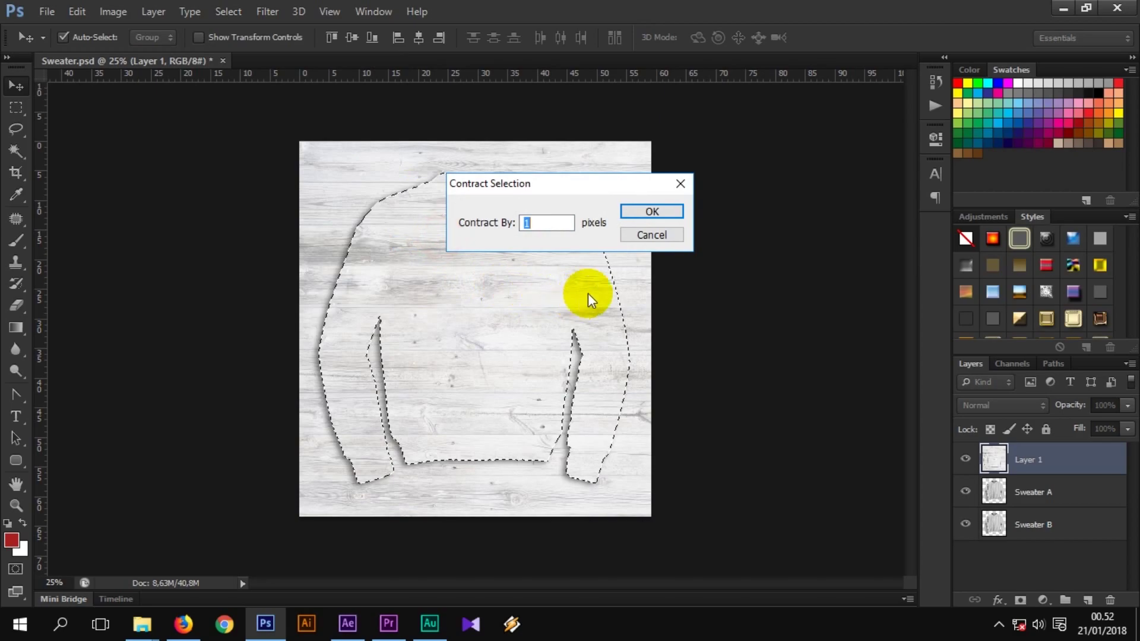
{"action": "type", "text": "2"}
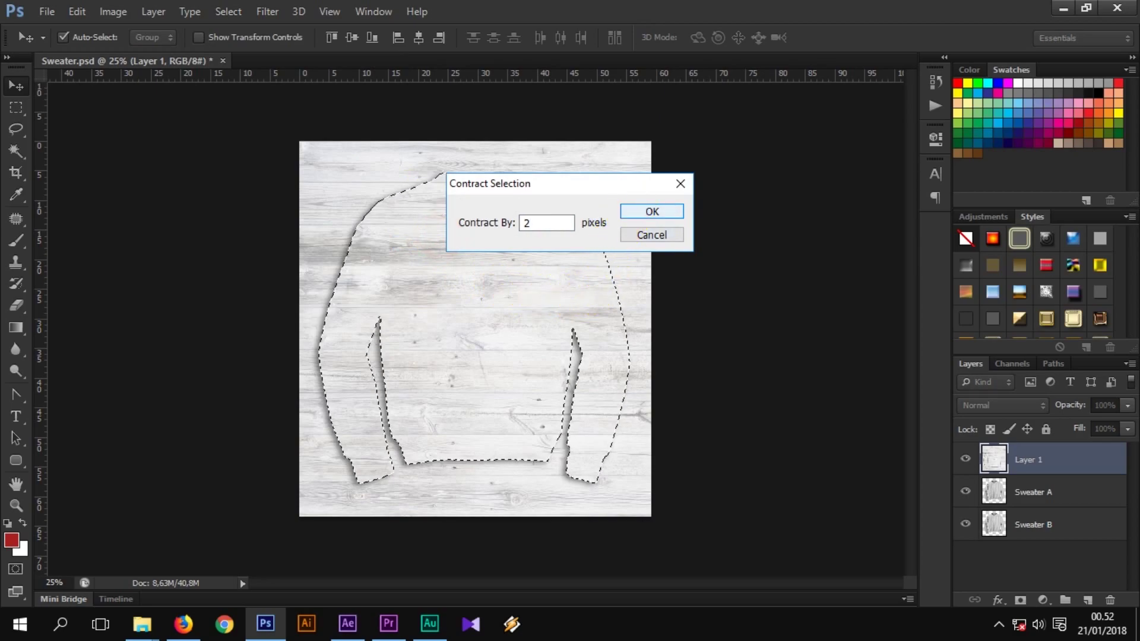
{"action": "left_click", "coordinate": [631, 209]}
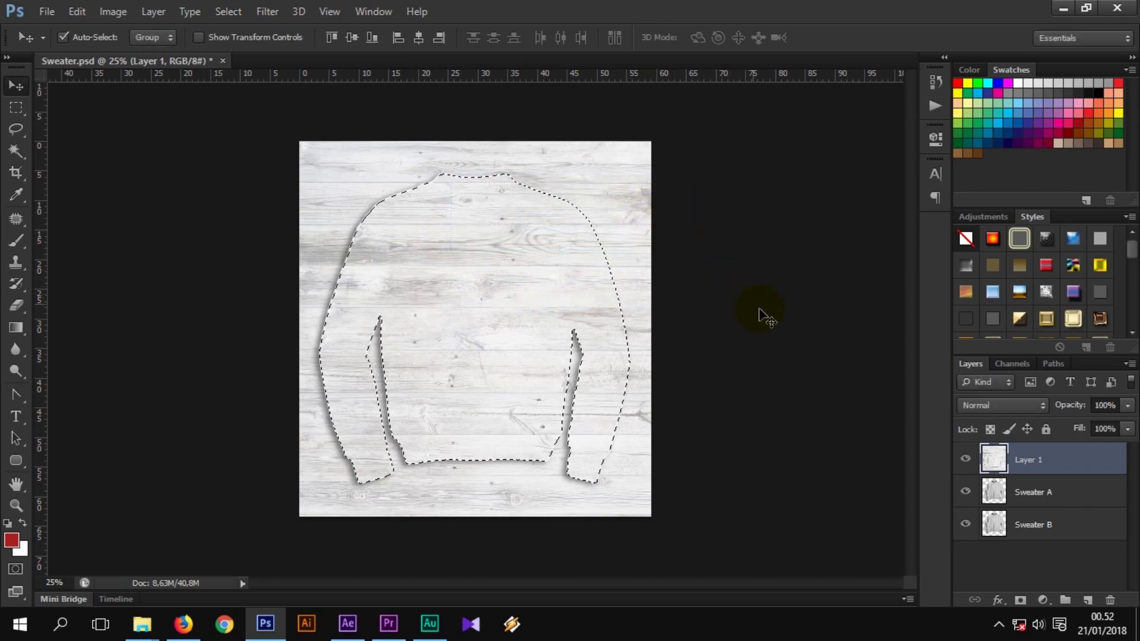
{"action": "key", "text": "ctrl+shift+i"}
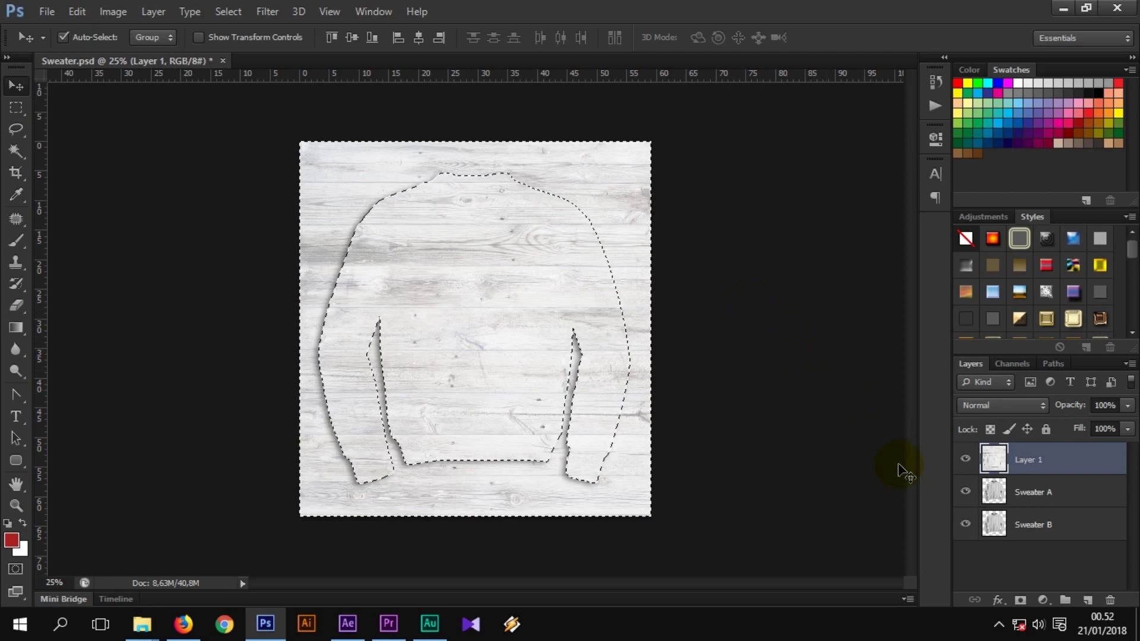
{"action": "left_click", "coordinate": [1021, 601]}
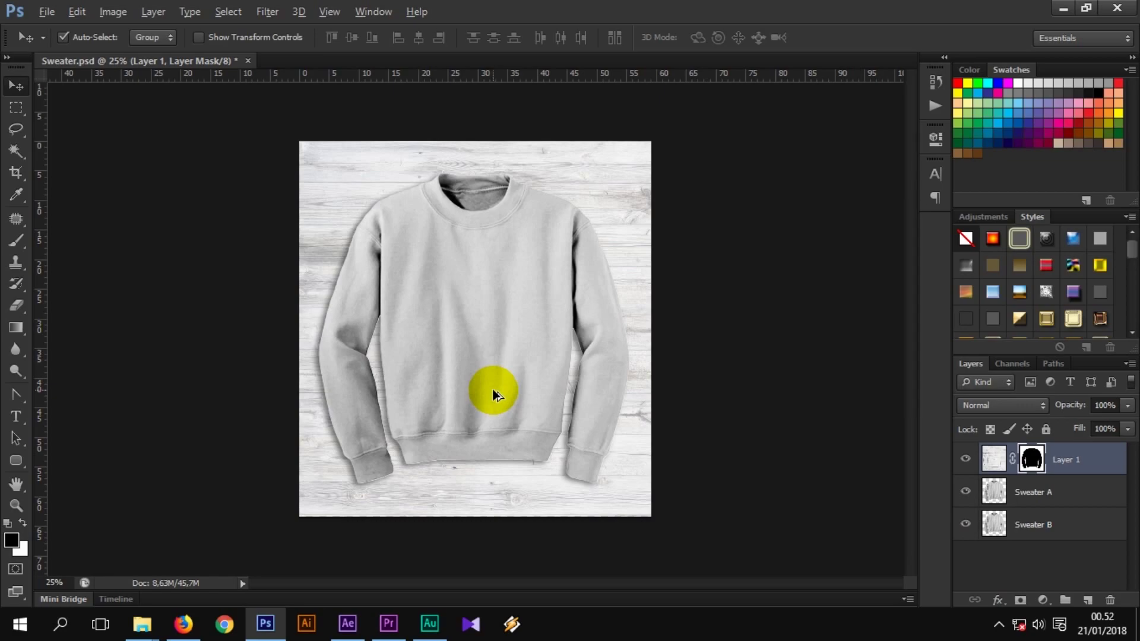
Rename the masked Layer 1 to 'Background'
{"action": "scroll", "coordinate": [495, 390], "scroll_direction": "up", "scroll_amount": 2}
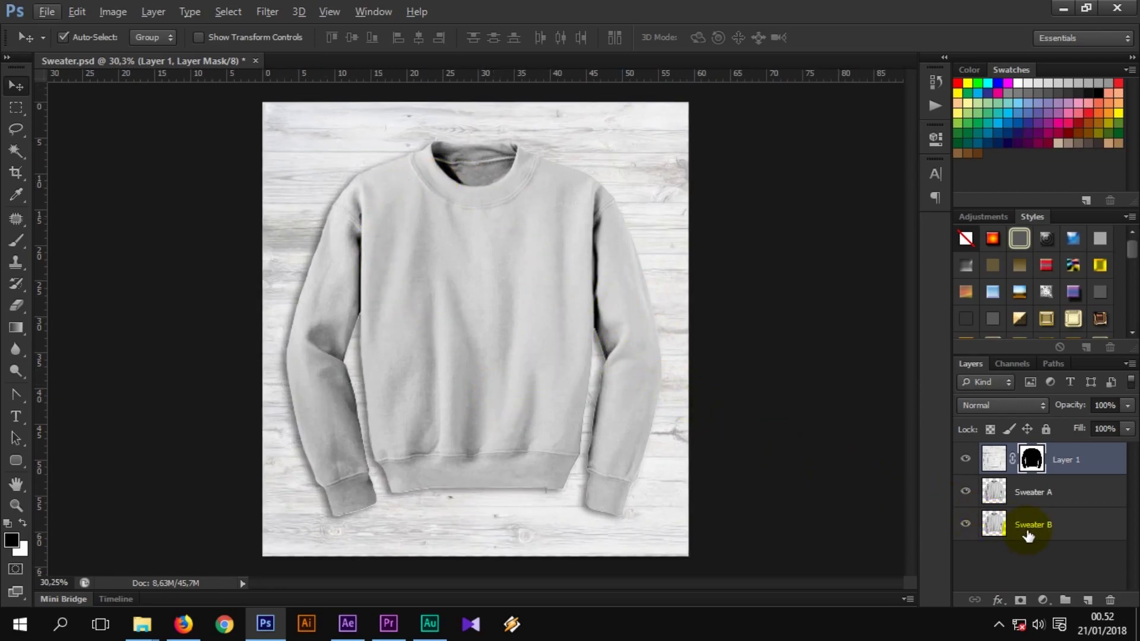
{"action": "double_click", "coordinate": [1068, 458]}
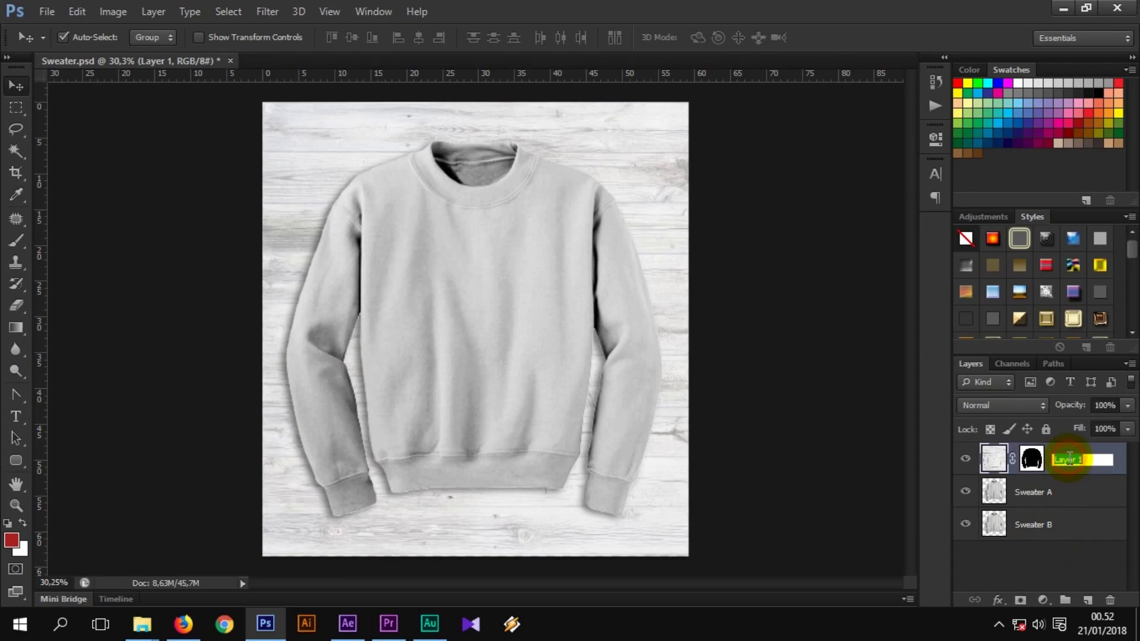
{"action": "type", "text": "Background"}
{"action": "key", "text": "Return"}
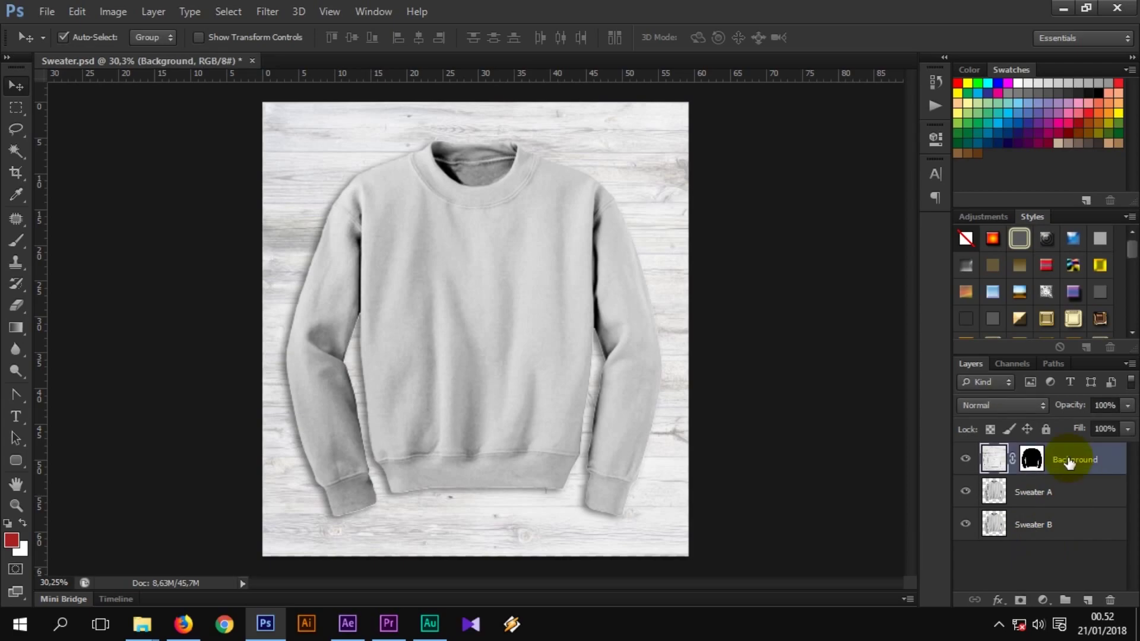
Group Background, Sweater A and Sweater B into a group named Sweater
{"action": "left_click", "coordinate": [1058, 528], "text": "shift"}
{"action": "key", "text": "ctrl+g"}
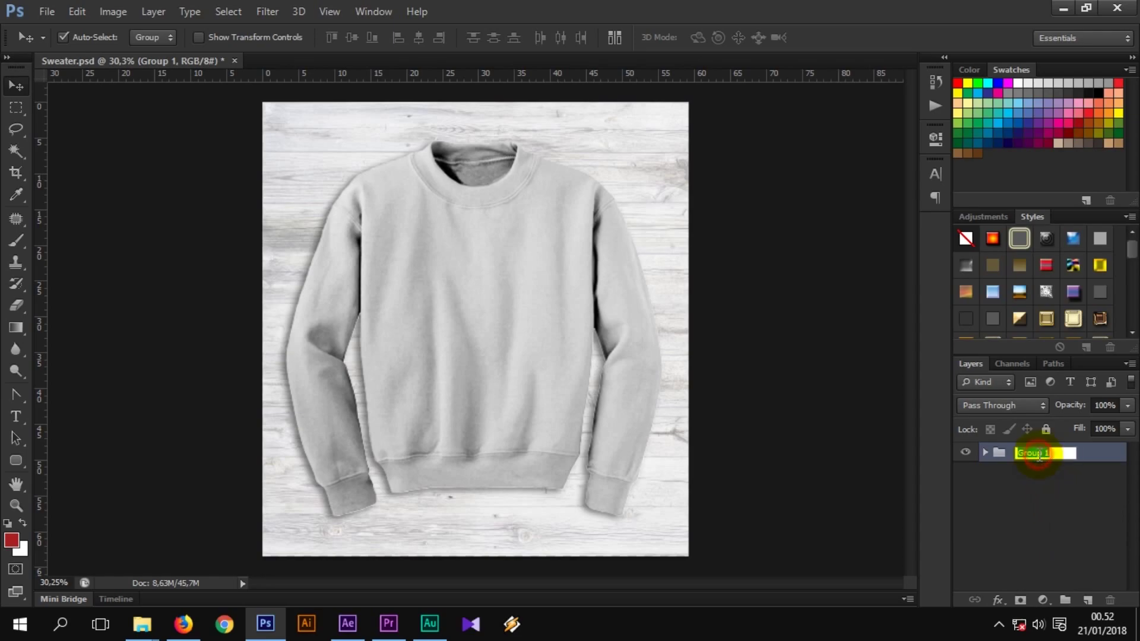
{"action": "key", "text": "Return"}
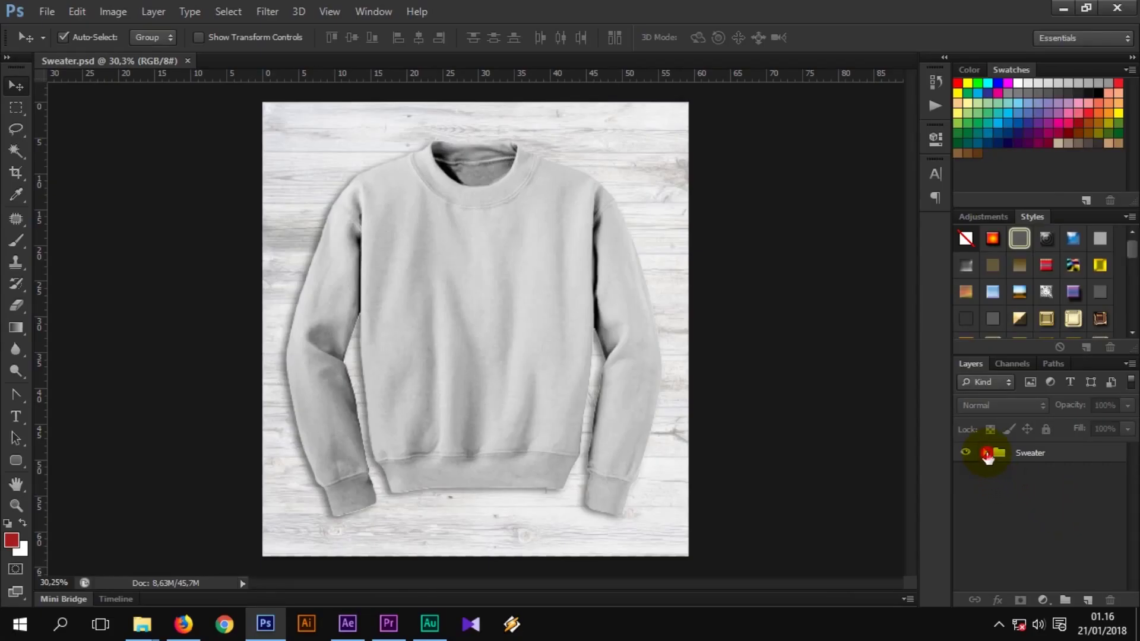
Set the Sweater A layer's blend mode to Multiply
{"action": "left_click", "coordinate": [985, 453]}
{"action": "left_click", "coordinate": [1047, 511]}
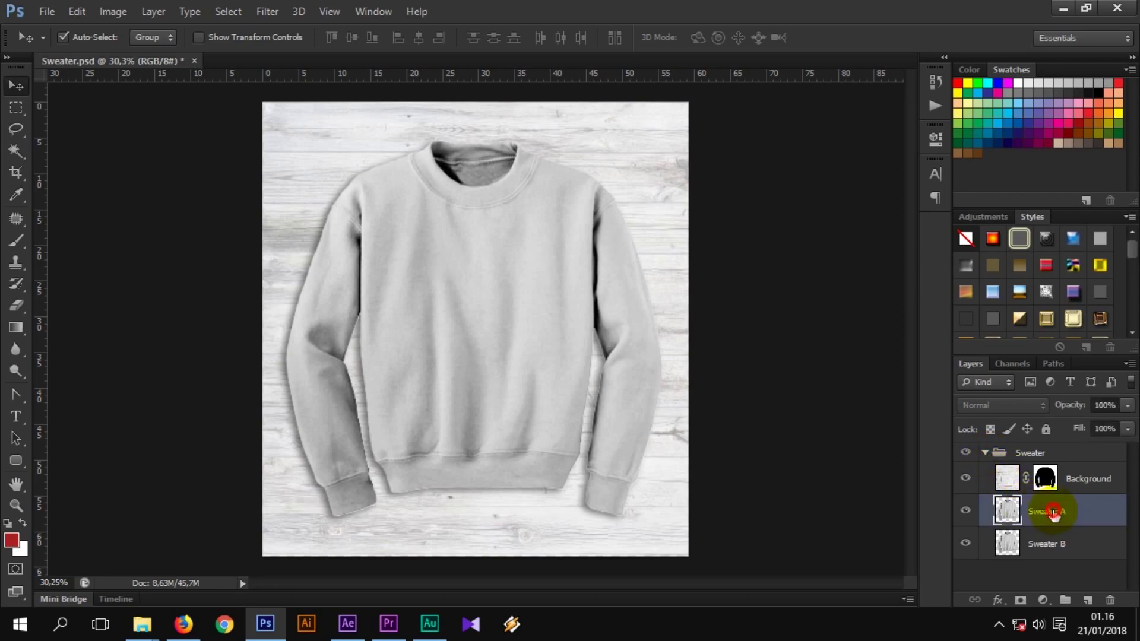
{"action": "left_click", "coordinate": [1010, 408]}
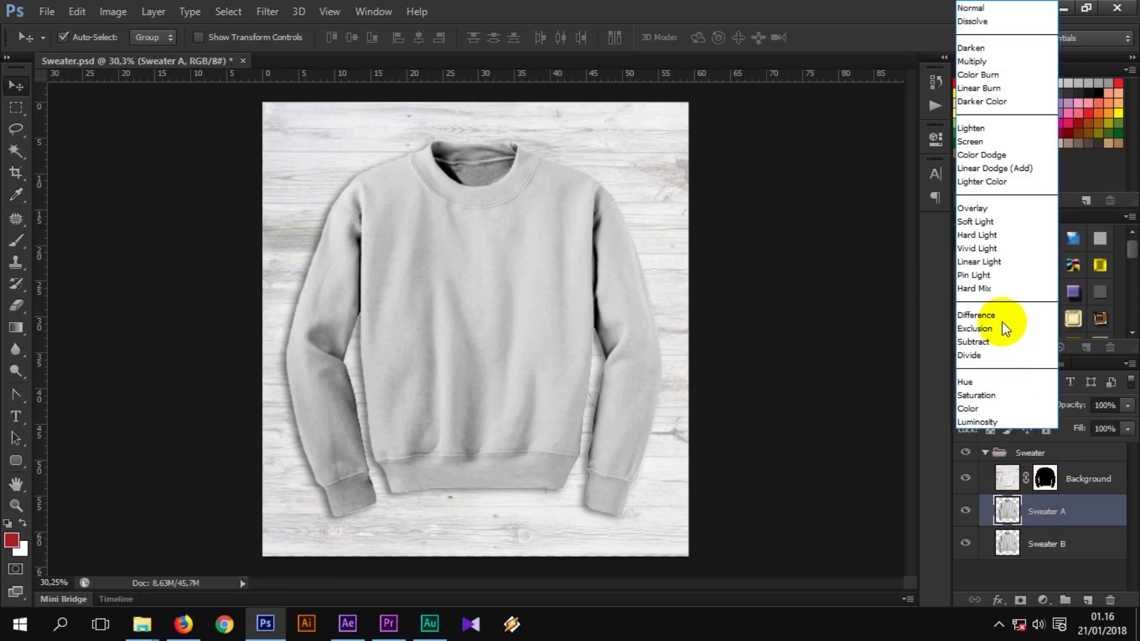
{"action": "left_click", "coordinate": [977, 61]}
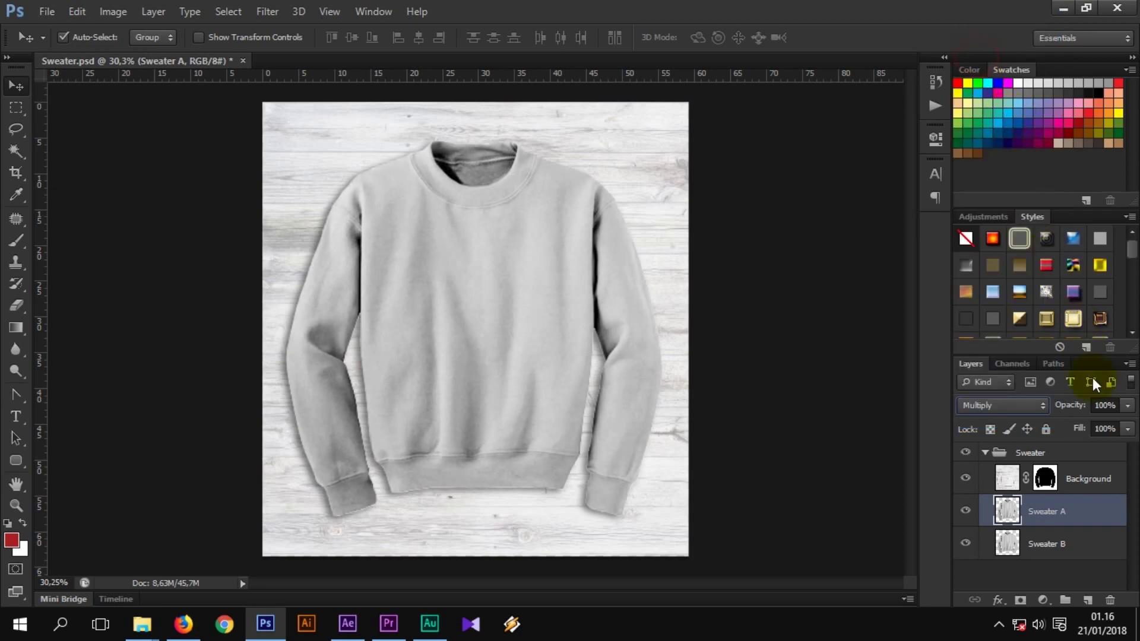
Set Sweater B to Overlay at 17% opacity and collapse the Sweater group
{"action": "left_click", "coordinate": [1058, 544]}
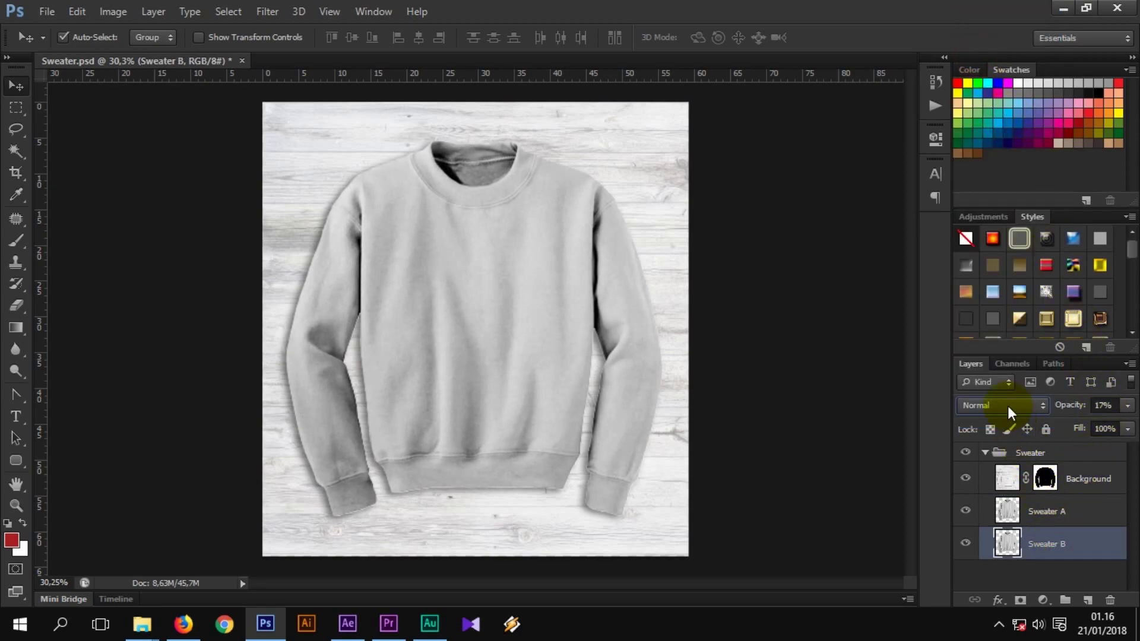
{"action": "left_click", "coordinate": [1010, 410]}
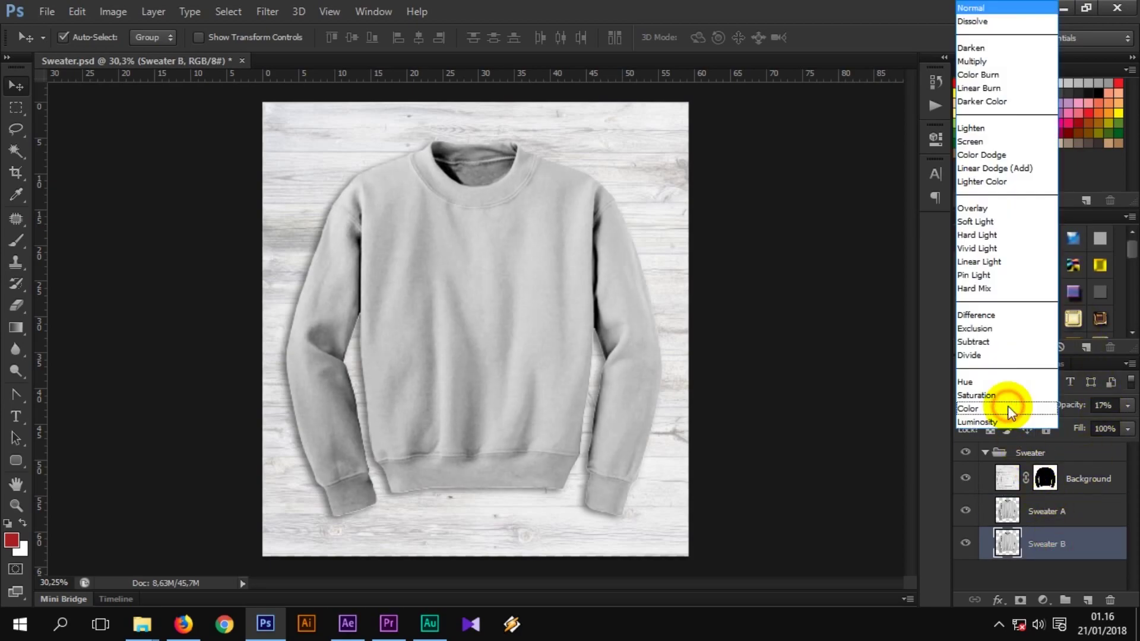
{"action": "left_click", "coordinate": [990, 209]}
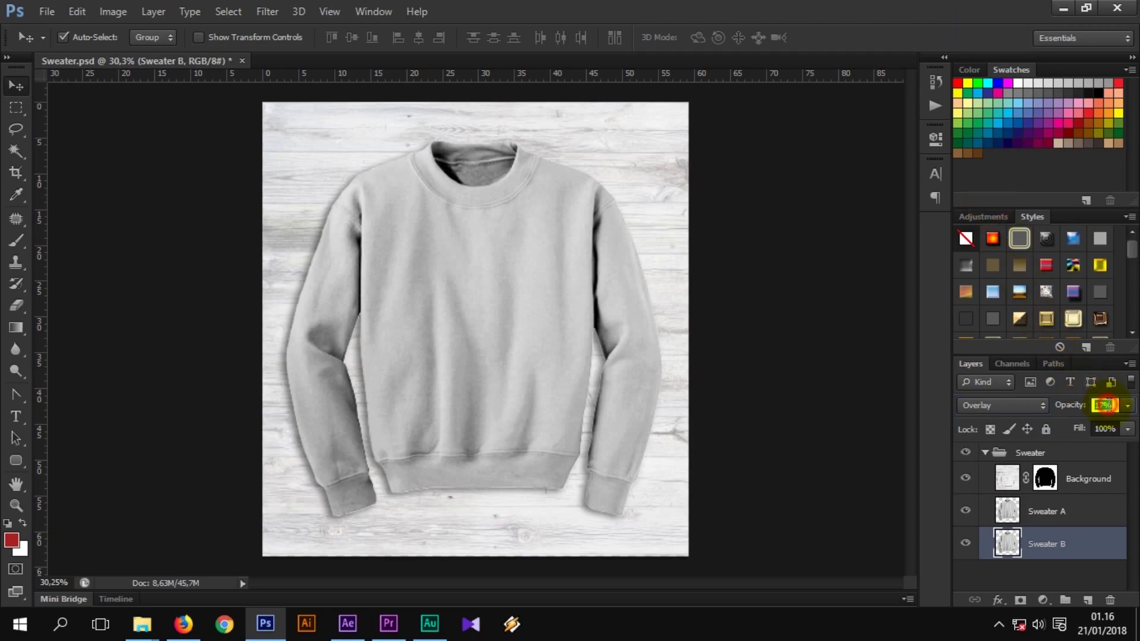
{"action": "type", "text": "17"}
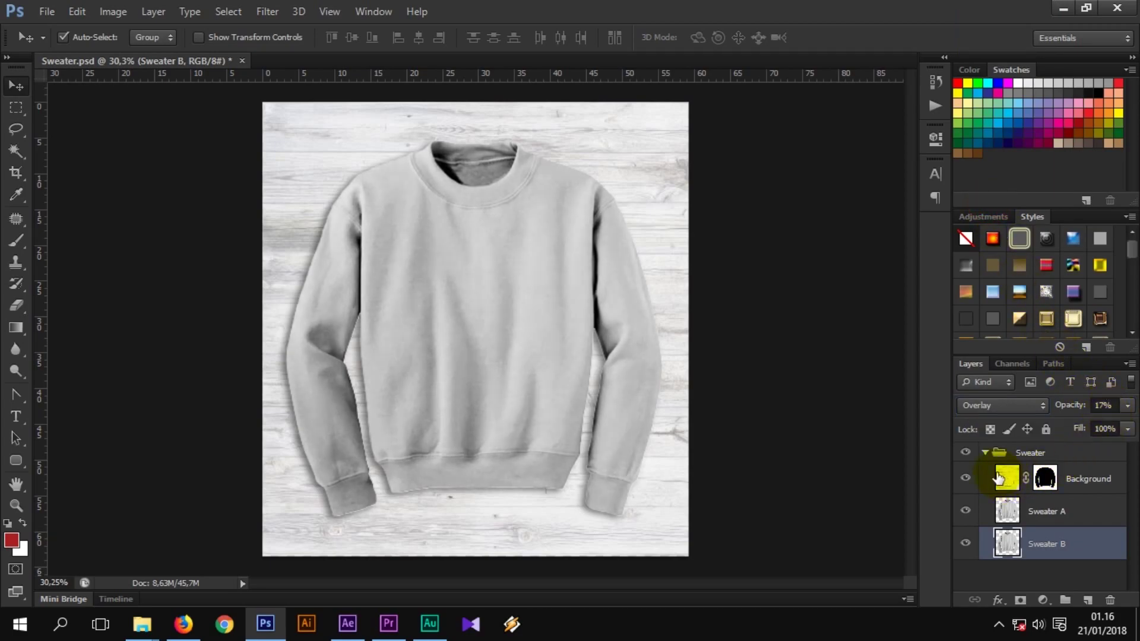
{"action": "left_click", "coordinate": [985, 455]}
{"action": "left_click", "coordinate": [1042, 484]}
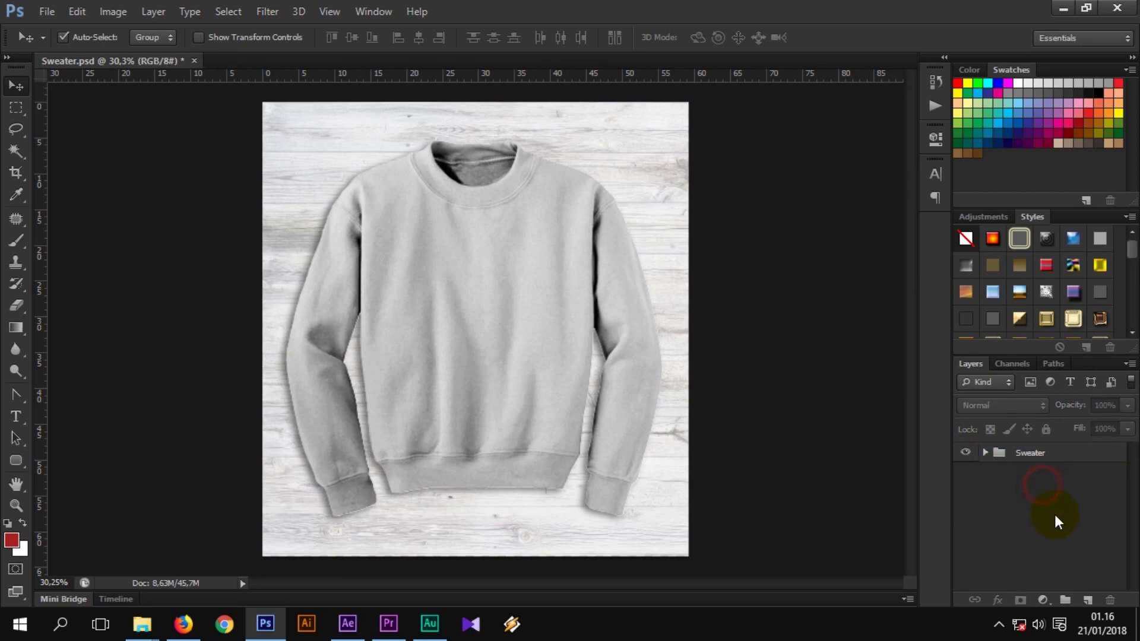
{"action": "left_click", "coordinate": [1089, 602]}
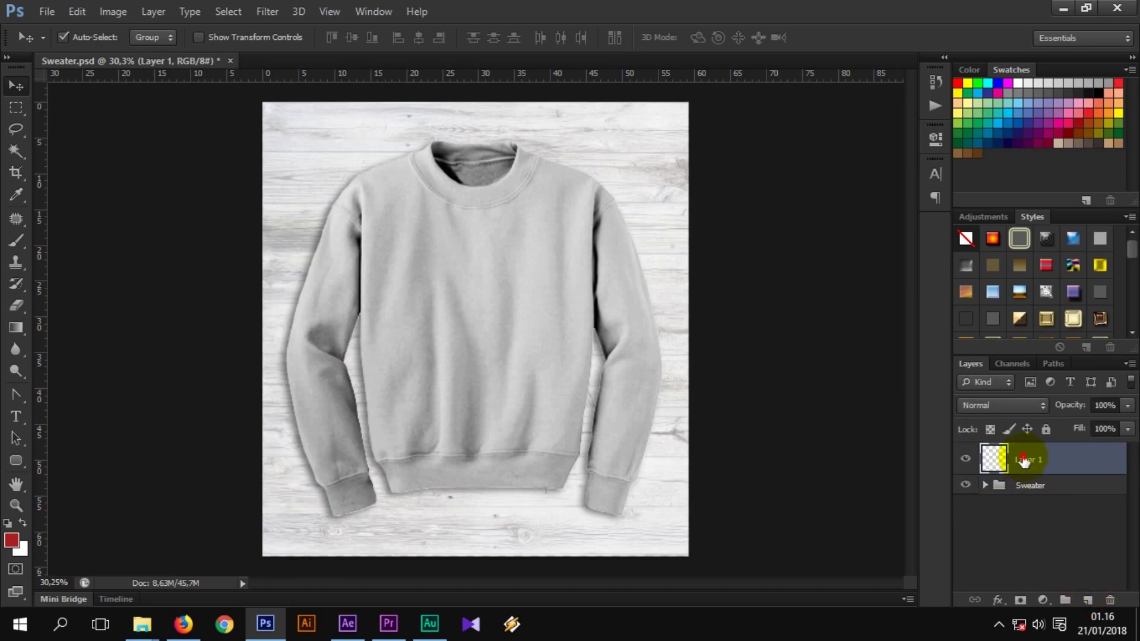
{"action": "left_click_drag", "start_coordinate": [1025, 461], "coordinate": [1034, 498]}
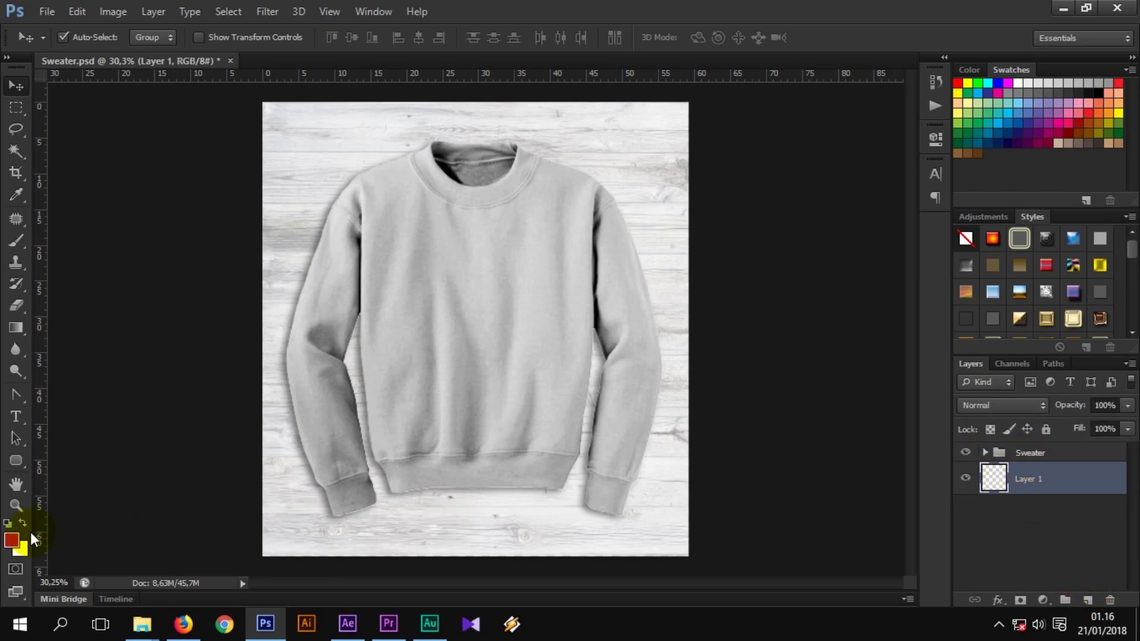
{"action": "key", "text": "alt+BackSpace"}
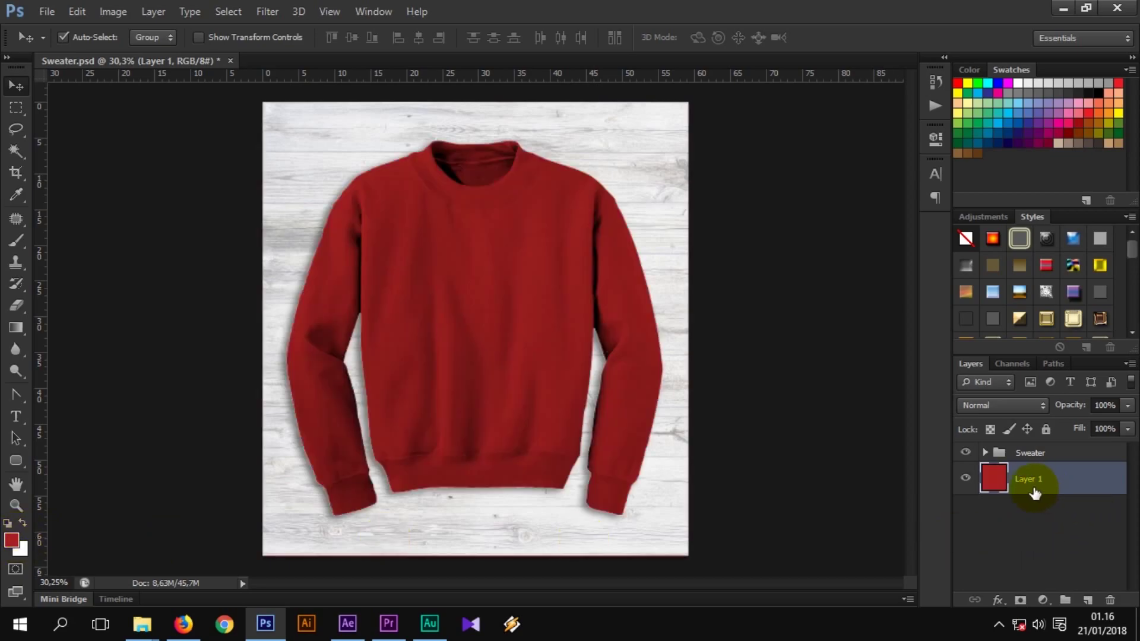
{"action": "left_click", "coordinate": [1022, 484]}
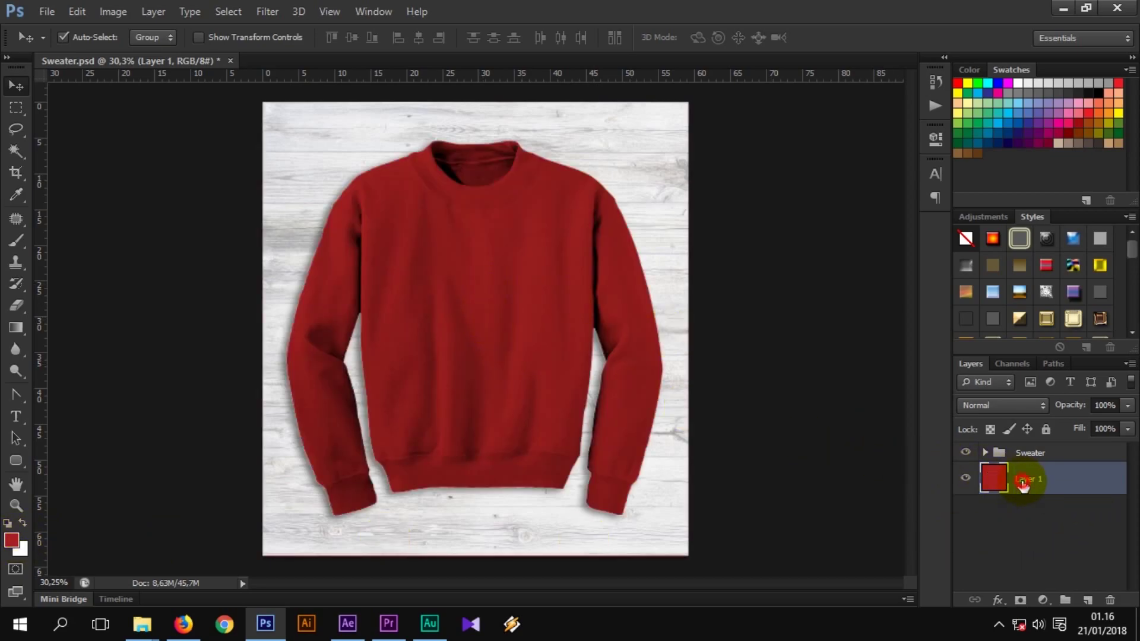
{"action": "key", "text": "Delete"}
Open Solid Colors.psd from recent files in its own floating window
{"action": "left_click", "coordinate": [46, 11]}
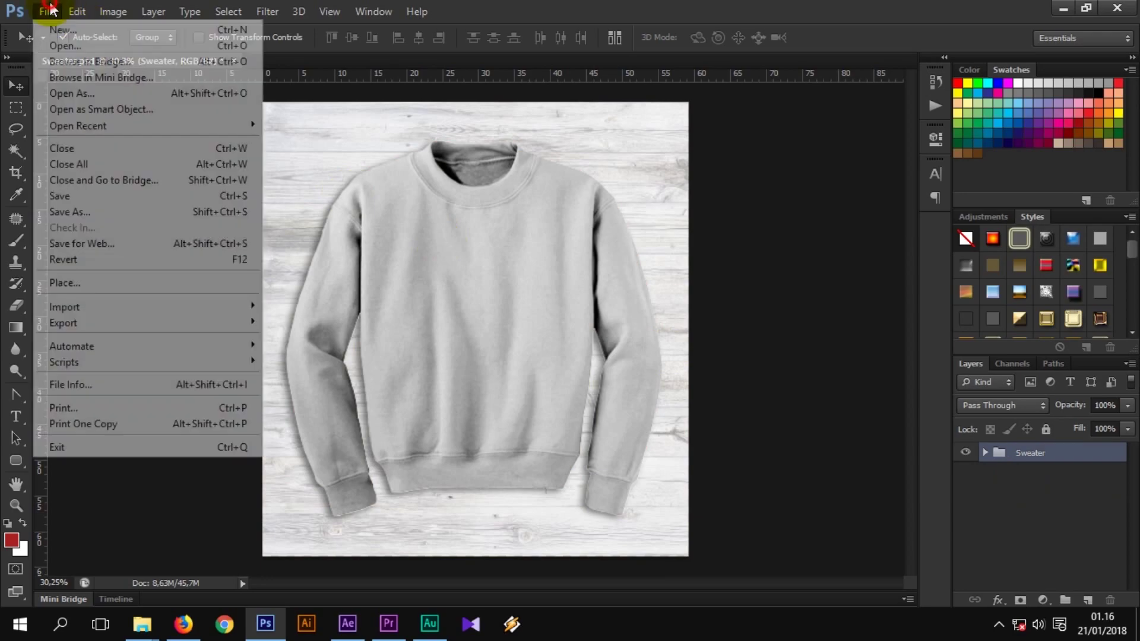
{"action": "left_click", "coordinate": [108, 128]}
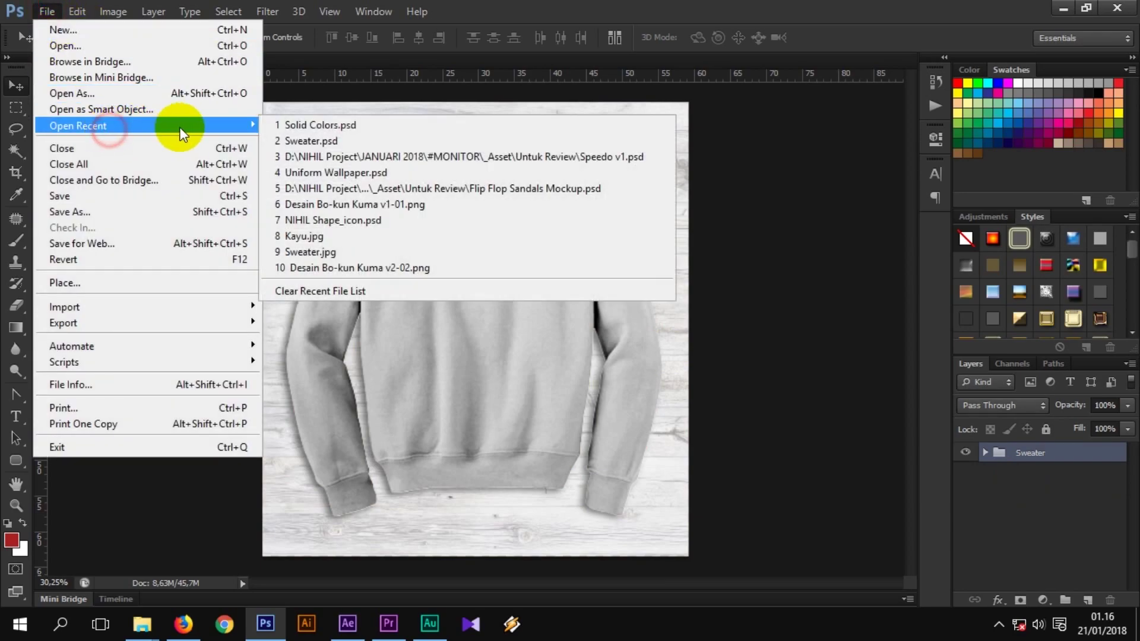
{"action": "left_click", "coordinate": [296, 124]}
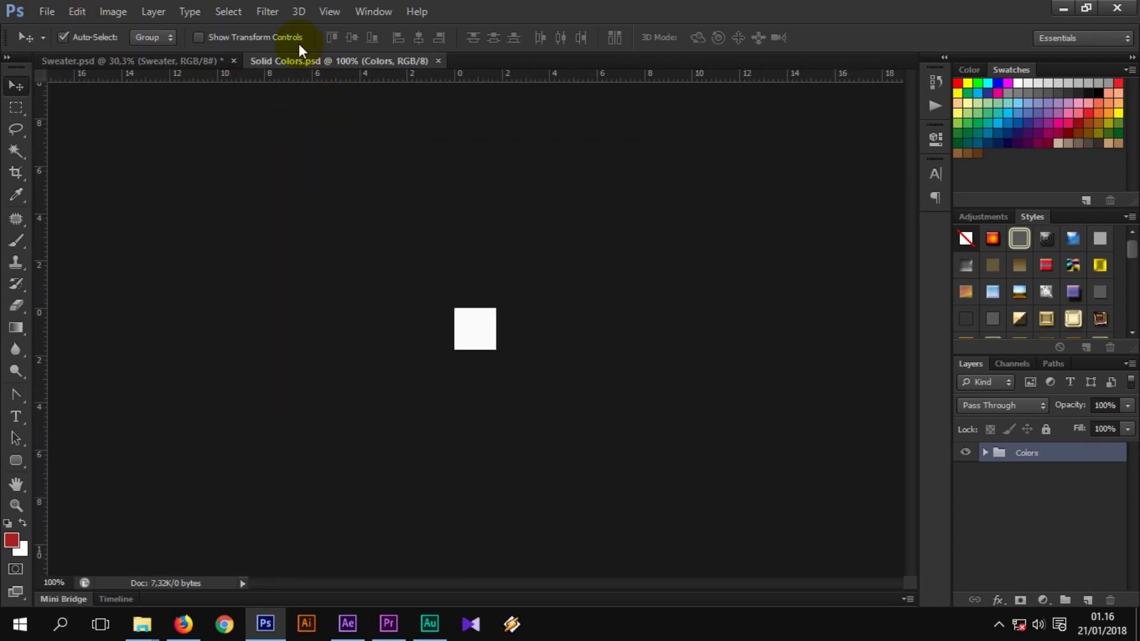
{"action": "left_click_drag", "start_coordinate": [300, 59], "coordinate": [225, 99]}
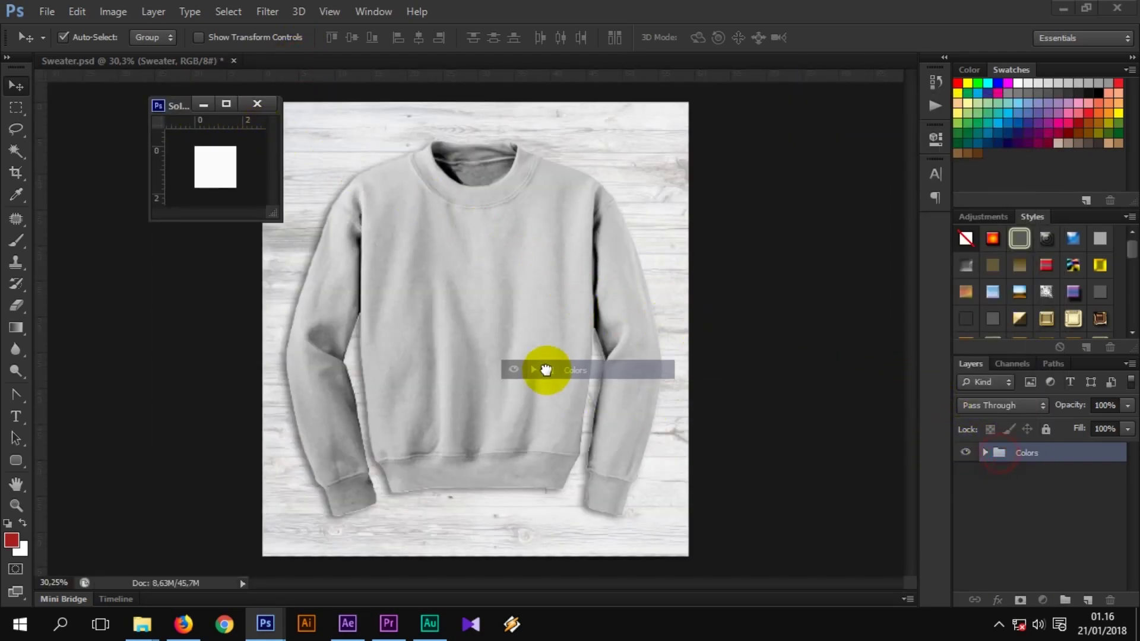
Copy the Colors group into the Sweater document below the Sweater group, closing Solid Colors
{"action": "left_click_drag", "start_coordinate": [987, 453], "coordinate": [525, 356]}
{"action": "left_click", "coordinate": [257, 104]}
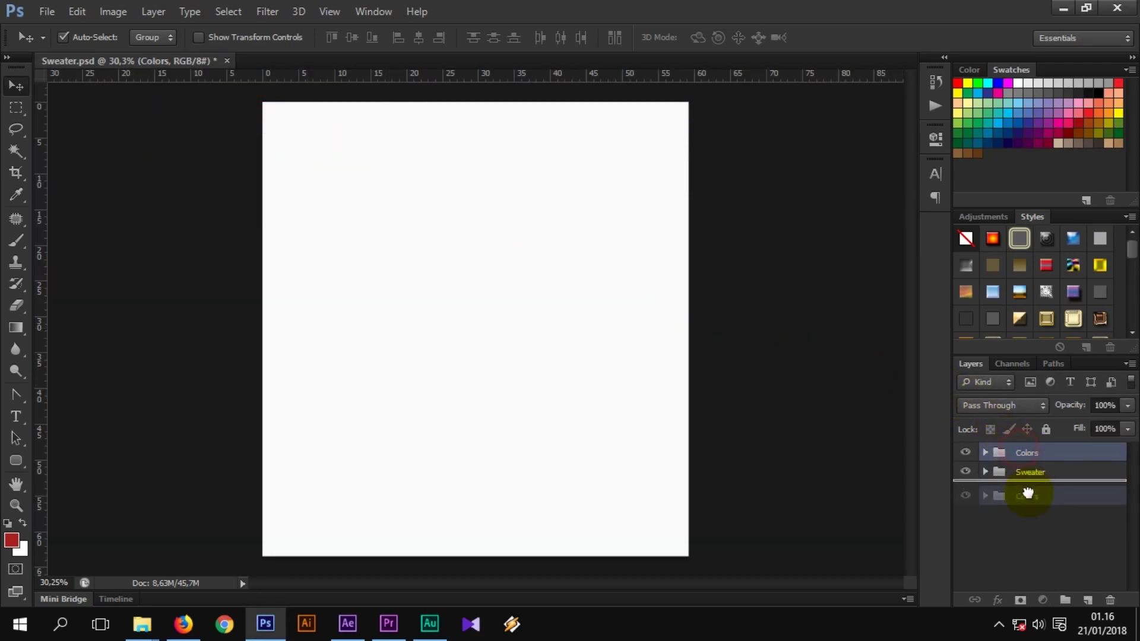
{"action": "left_click_drag", "start_coordinate": [1019, 453], "coordinate": [1014, 497]}
Preview the Texas Orange copy, Texas Orange and Military Green colours, then hide them
{"action": "left_click", "coordinate": [986, 473]}
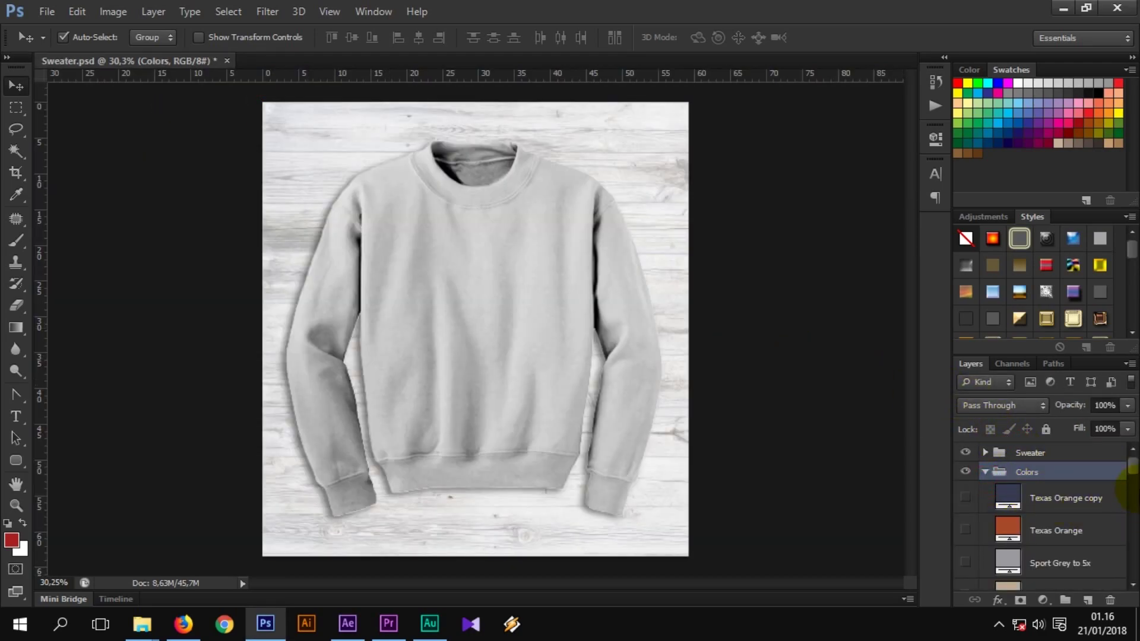
{"action": "left_click", "coordinate": [966, 498]}
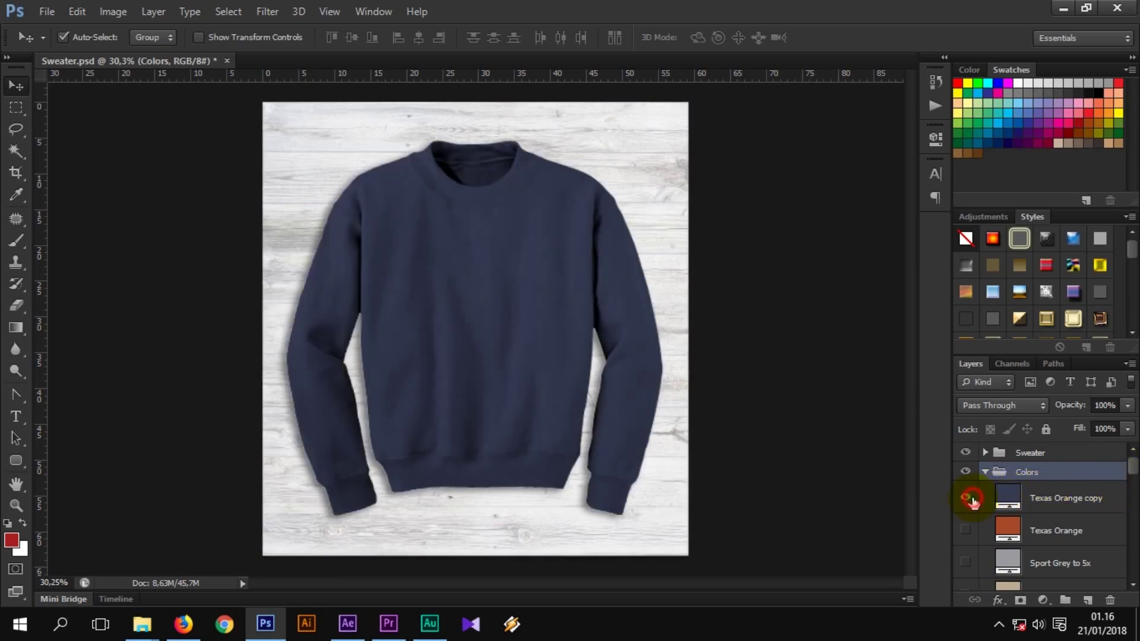
{"action": "left_click", "coordinate": [966, 498]}
{"action": "left_click", "coordinate": [966, 530]}
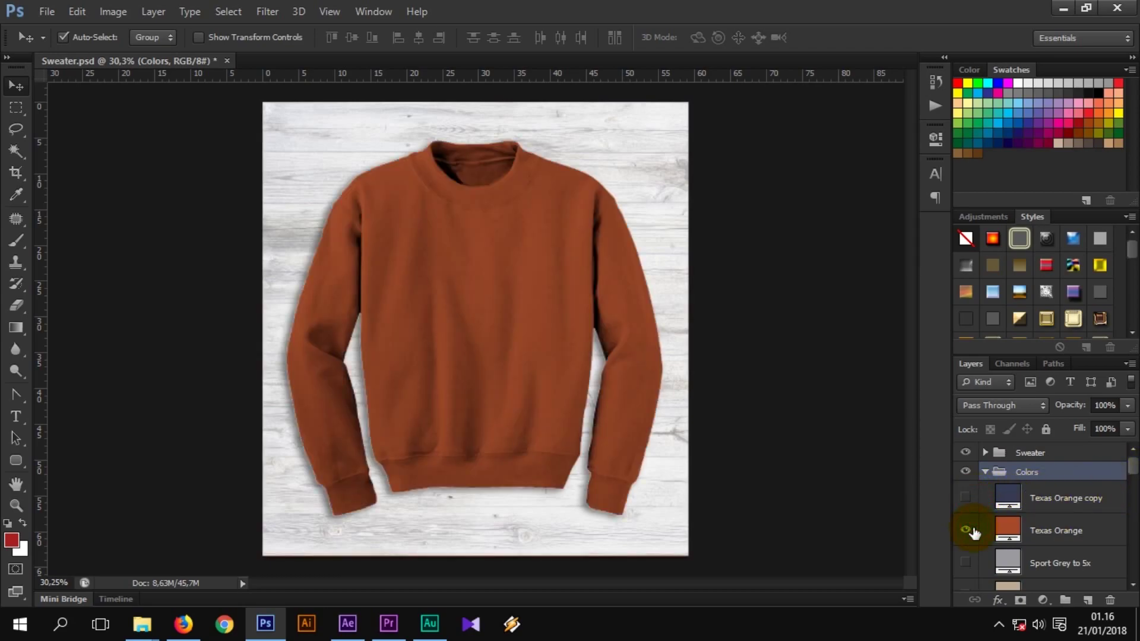
{"action": "left_click", "coordinate": [972, 530]}
{"action": "scroll", "coordinate": [1036, 516], "scroll_direction": "down", "scroll_amount": 2}
{"action": "scroll", "coordinate": [1062, 528], "scroll_direction": "down", "scroll_amount": 2}
{"action": "scroll", "coordinate": [1044, 537], "scroll_direction": "down", "scroll_amount": 2}
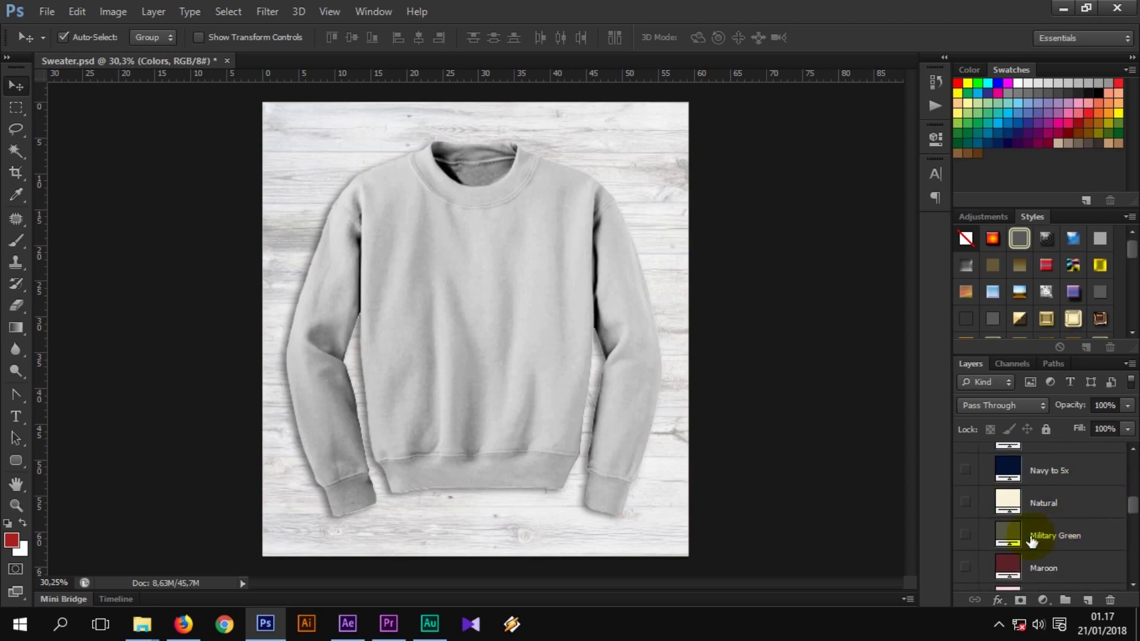
{"action": "left_click", "coordinate": [976, 537]}
{"action": "left_click", "coordinate": [972, 533]}
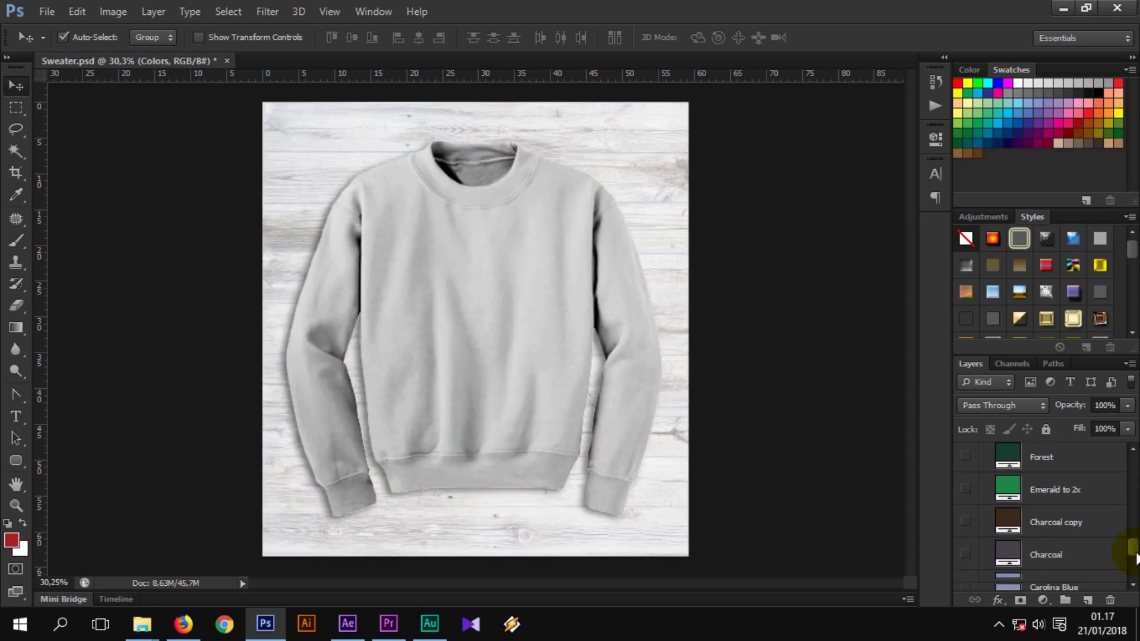
{"action": "left_click_drag", "start_coordinate": [1132, 509], "coordinate": [1134, 577]}
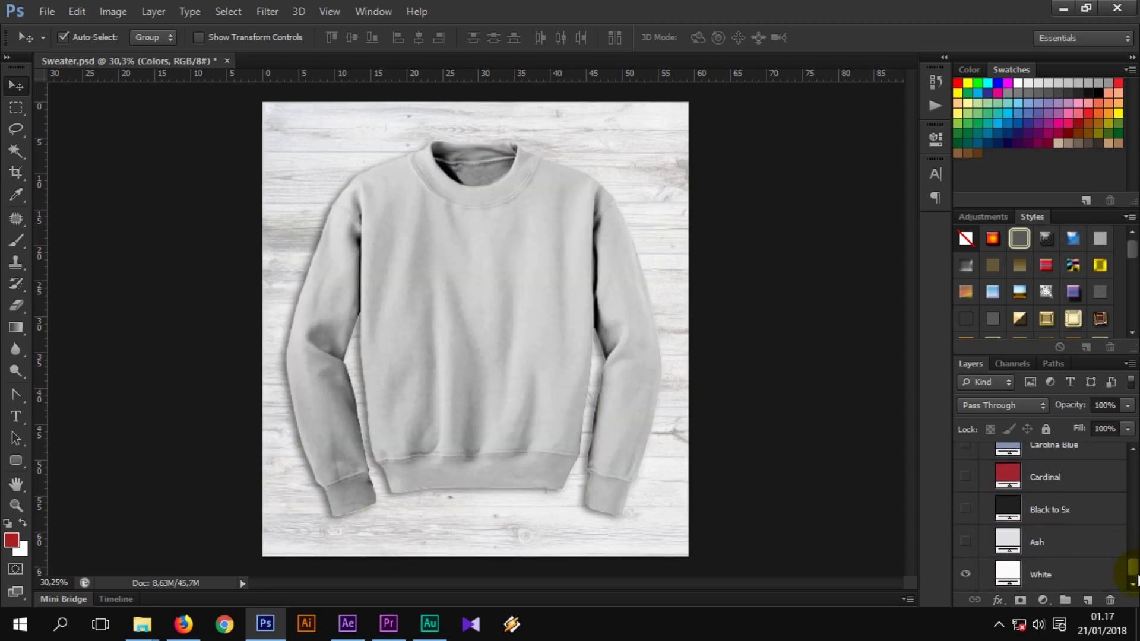
Show the Black to 5x colour layer and change its fill to #333333
{"action": "left_click", "coordinate": [966, 514]}
{"action": "double_click", "coordinate": [1007, 511]}
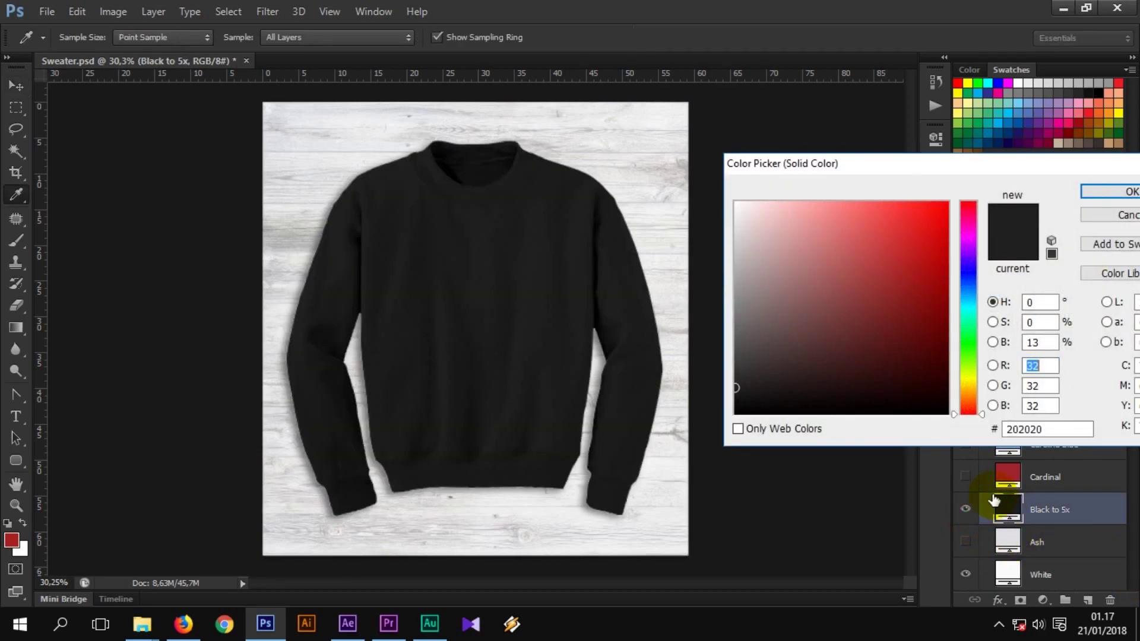
{"action": "double_click", "coordinate": [1041, 430]}
{"action": "type", "text": "333333"}
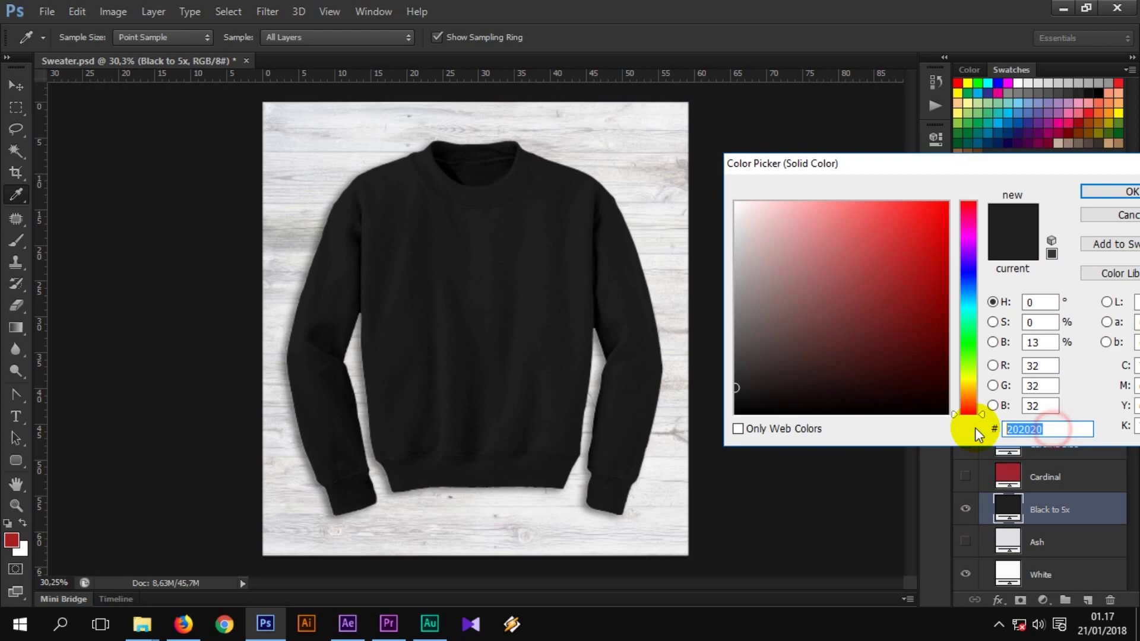
{"action": "left_click", "coordinate": [1111, 191]}
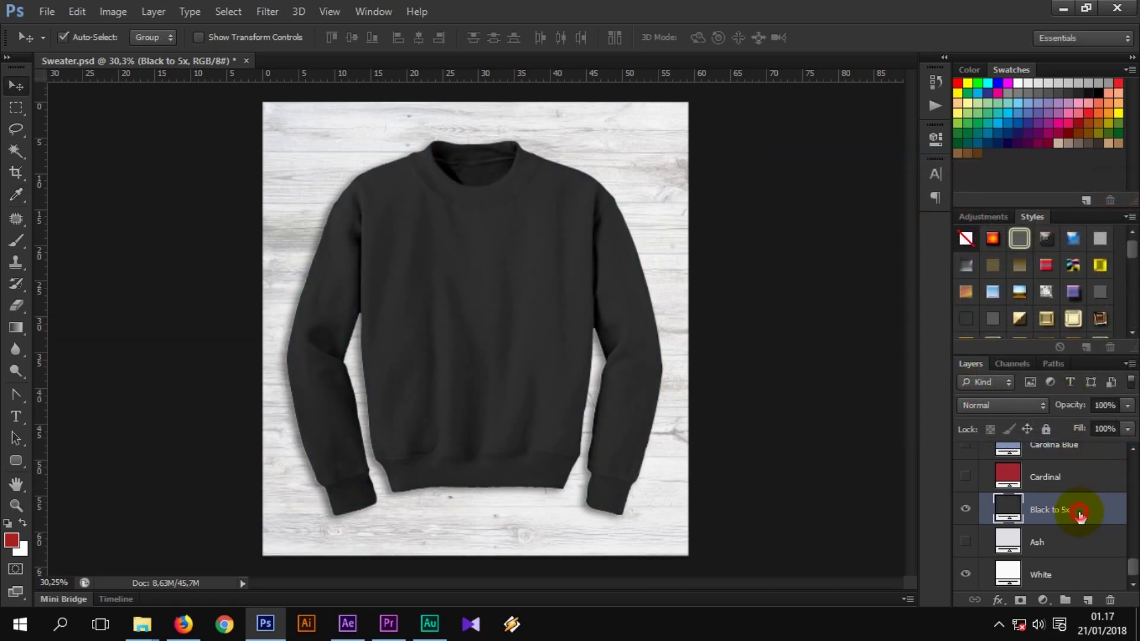
{"action": "left_click_drag", "start_coordinate": [1133, 567], "coordinate": [1134, 465]}
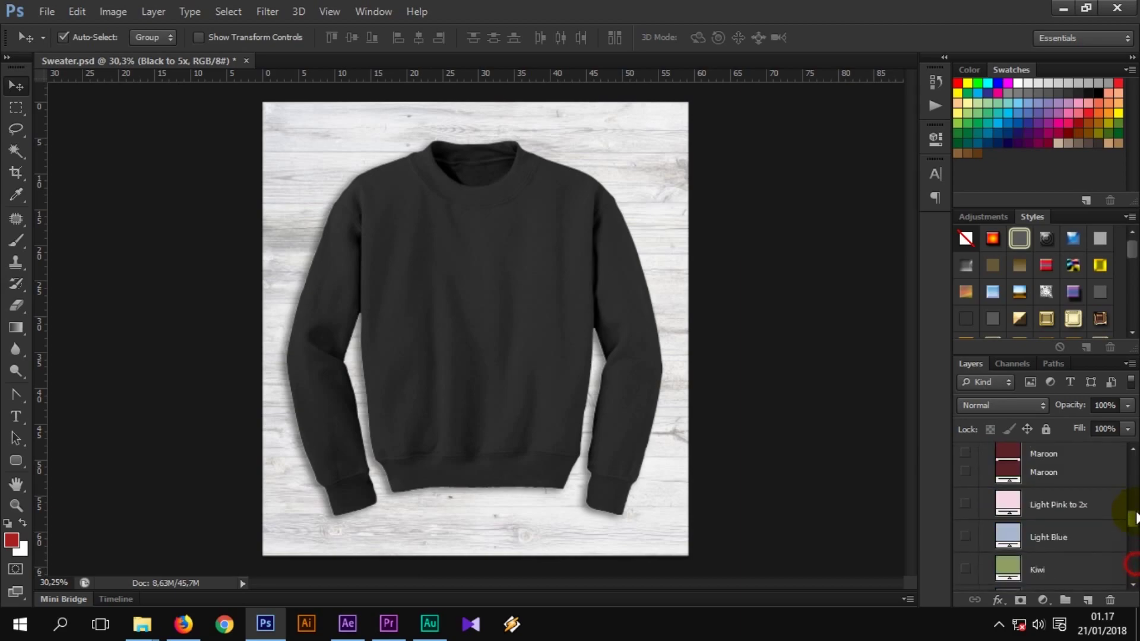
Add an empty layer named 'Place Your Design' above the collapsed Colors group
{"action": "left_click", "coordinate": [986, 473]}
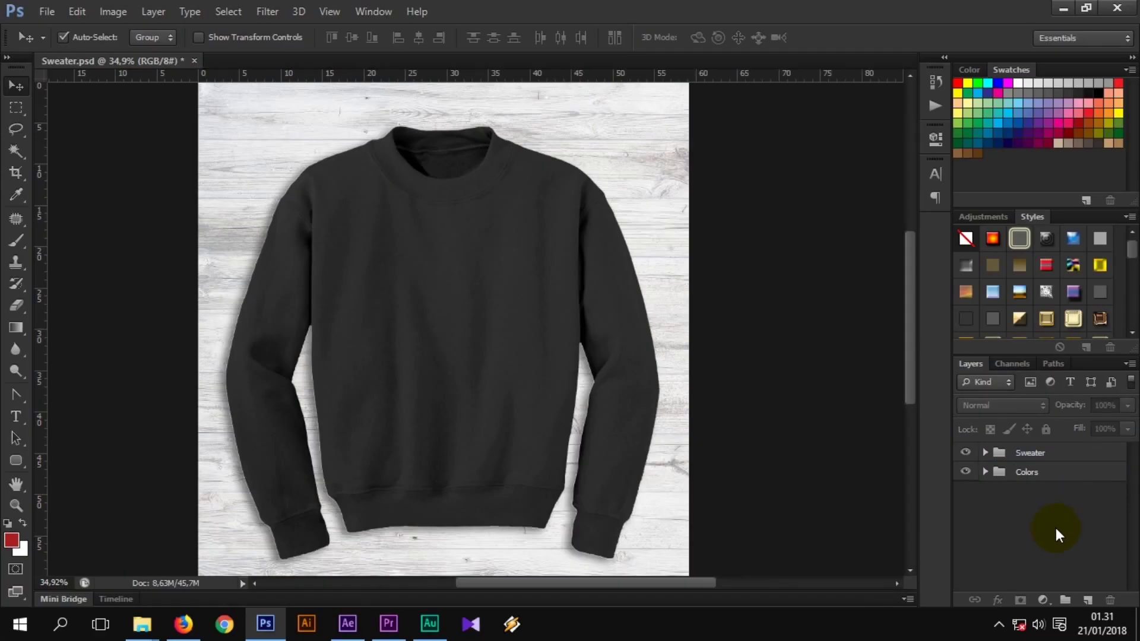
{"action": "left_click", "coordinate": [1053, 475]}
{"action": "left_click", "coordinate": [1081, 601]}
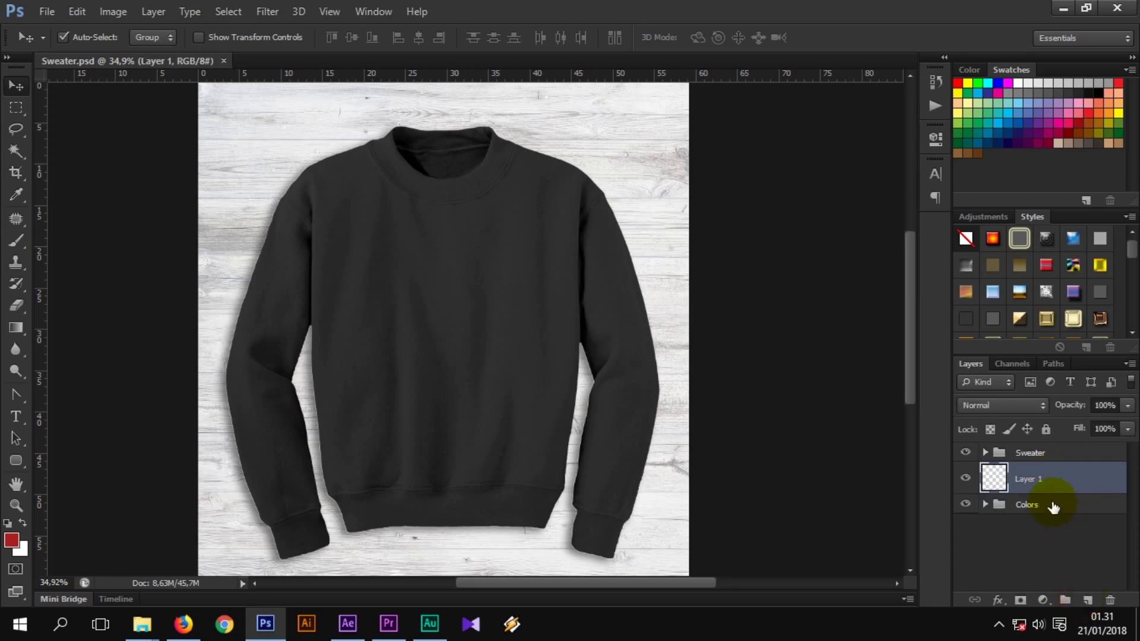
{"action": "left_click", "coordinate": [1026, 478]}
{"action": "type", "text": "Pl"}
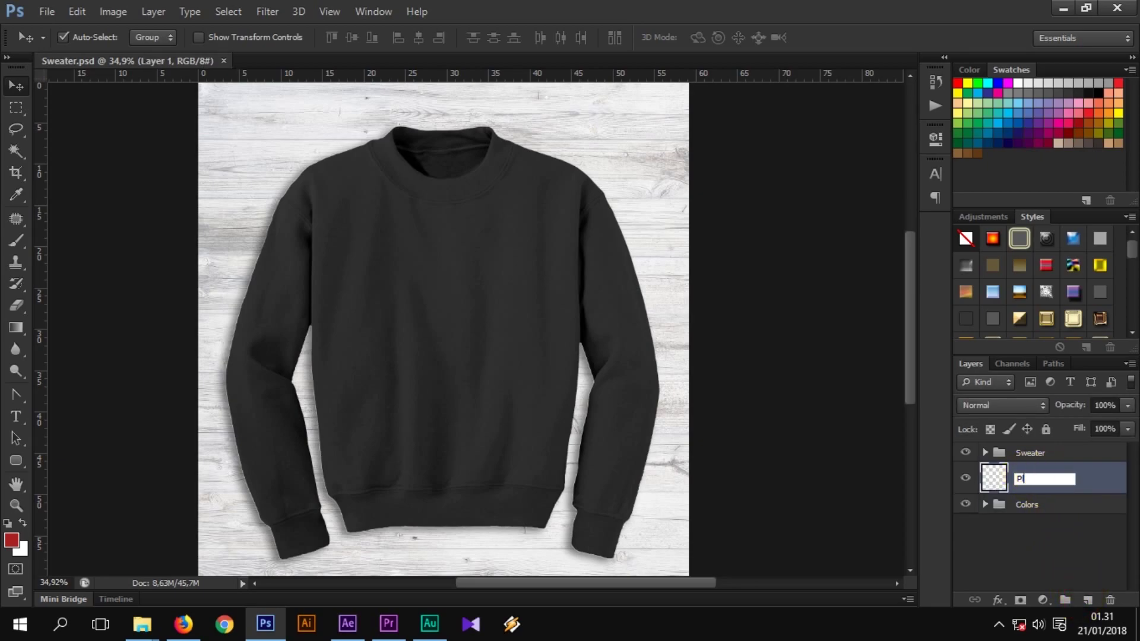
{"action": "type", "text": "ace Your Desig"}
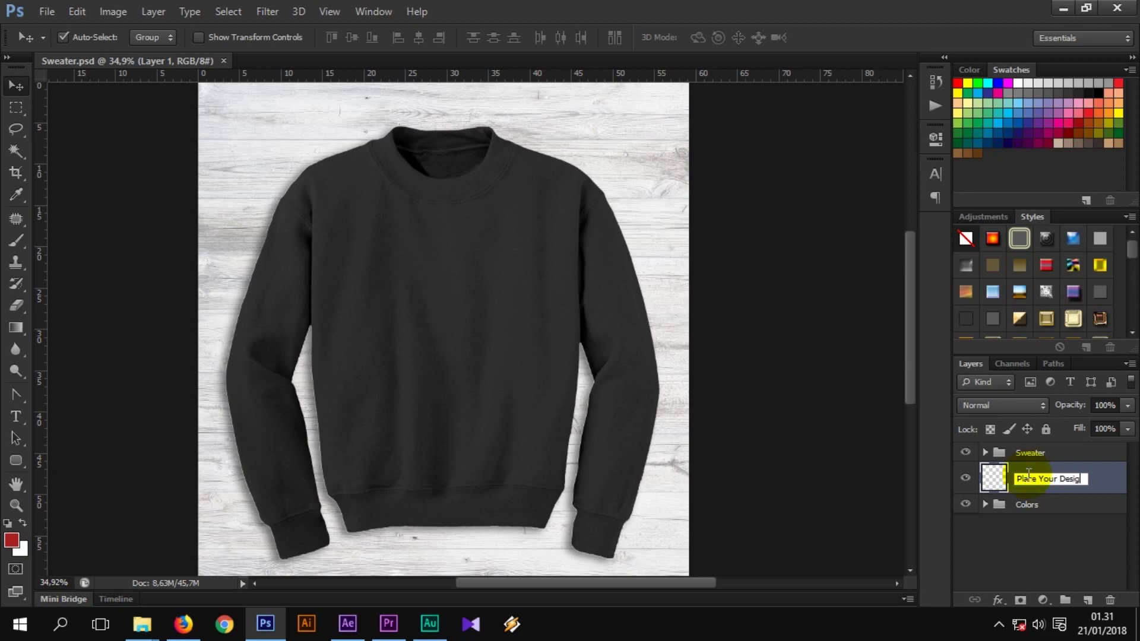
{"action": "type", "text": "n"}
{"action": "key", "text": "Return"}
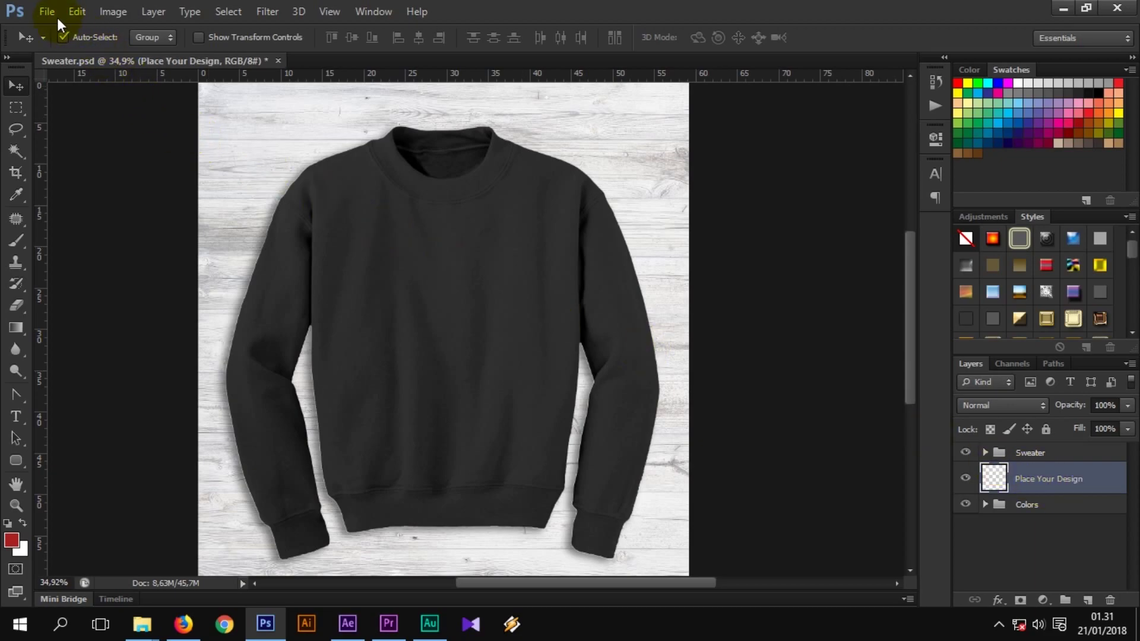
{"action": "left_click", "coordinate": [52, 13]}
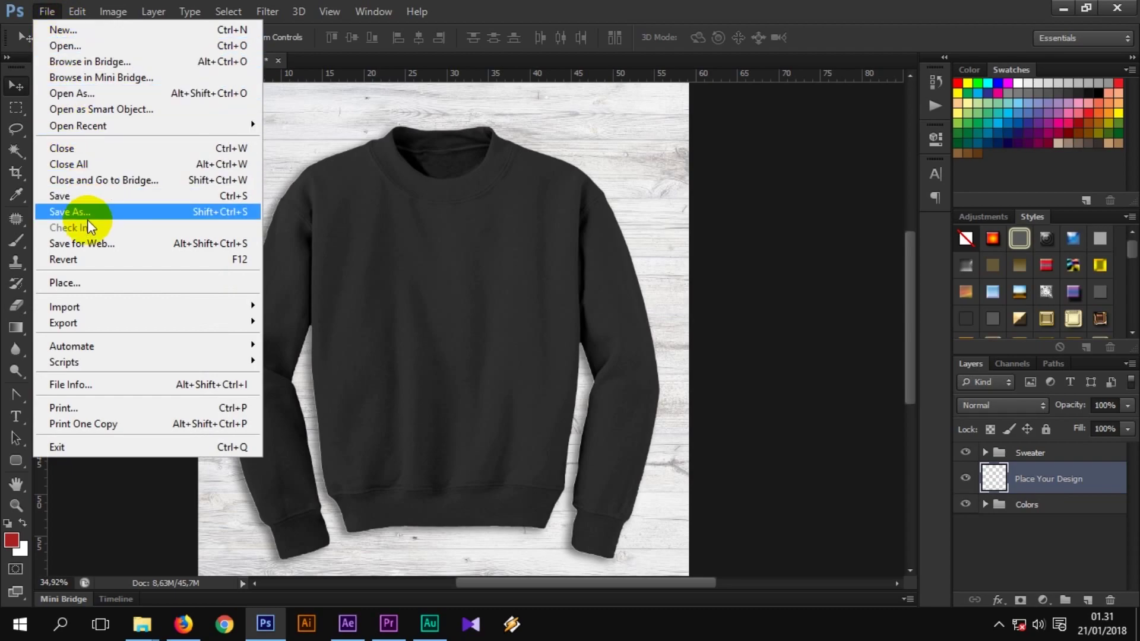
Place the Desain Bo-kun Kuma v1-01 design file into the document
{"action": "left_click", "coordinate": [95, 283]}
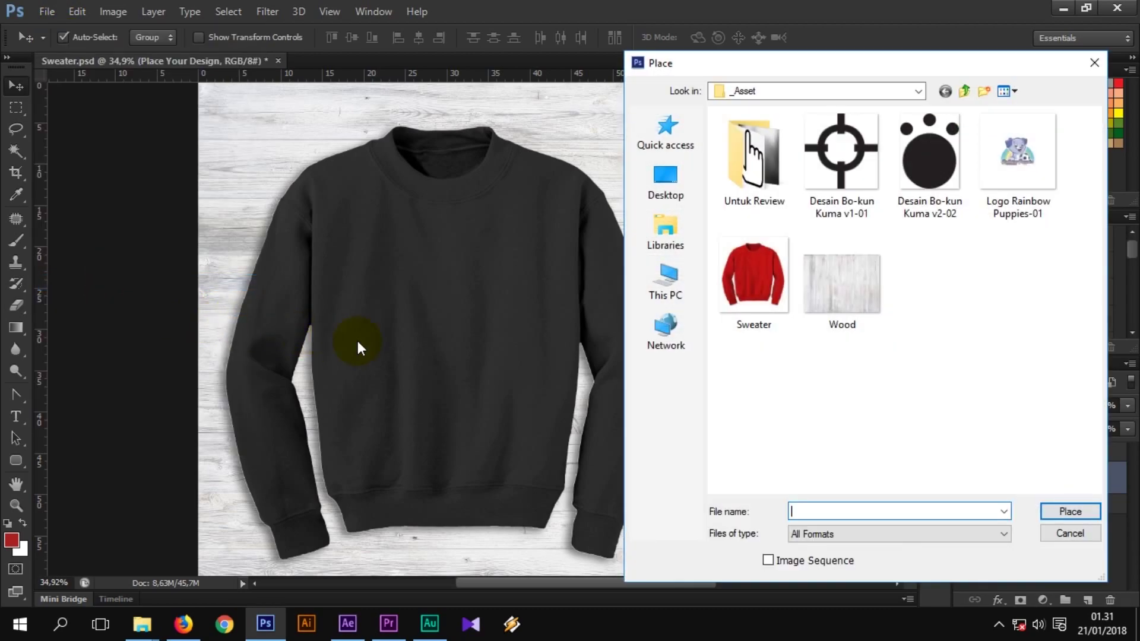
{"action": "left_click", "coordinate": [842, 179]}
{"action": "double_click", "coordinate": [849, 181]}
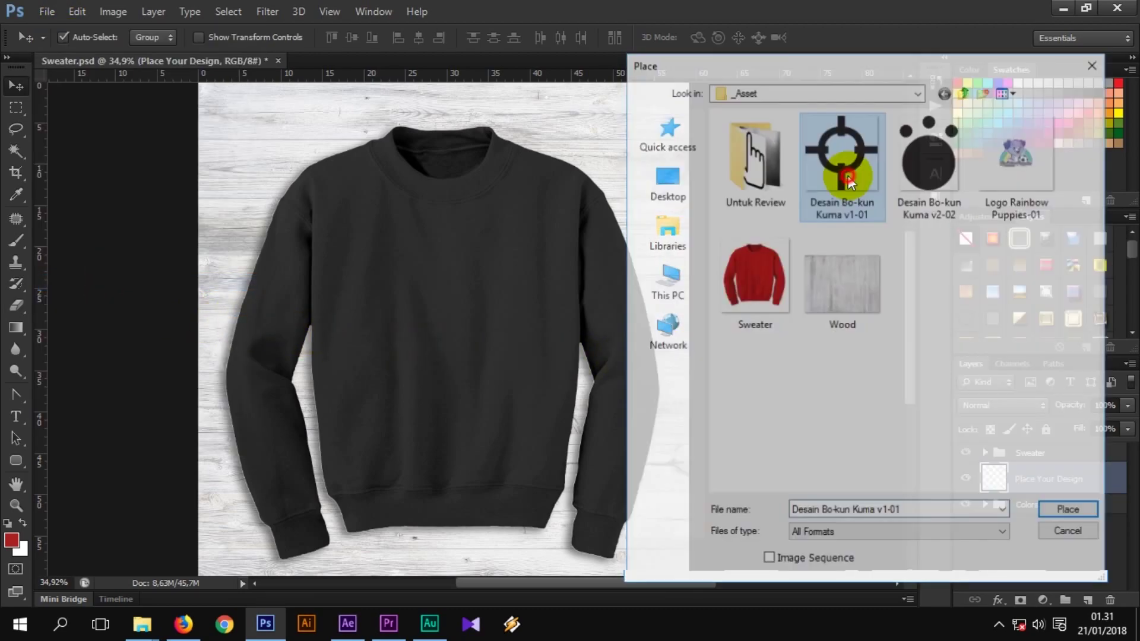
Scale the design to about 190% across the sweater's front and sleeves and commit
{"action": "left_click_drag", "start_coordinate": [539, 331], "coordinate": [508, 337]}
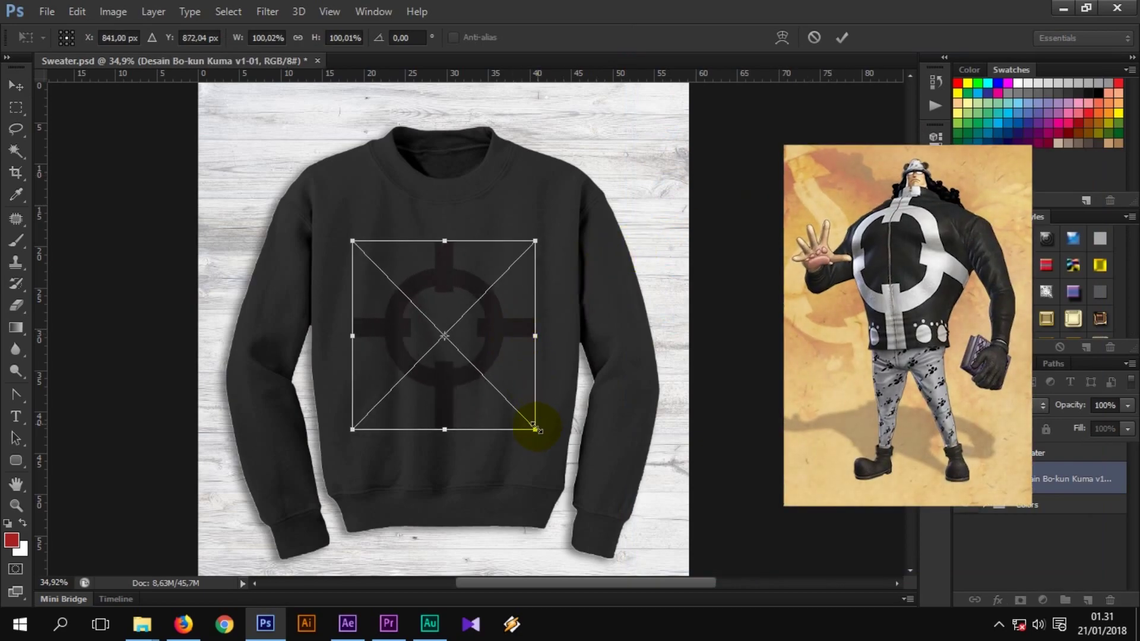
{"action": "mouse_move", "coordinate": [535, 427]}
{"action": "left_mouse_down"}
{"action": "mouse_move", "coordinate": [600, 475]}
{"action": "mouse_move", "coordinate": [599, 496]}
{"action": "left_mouse_up"}
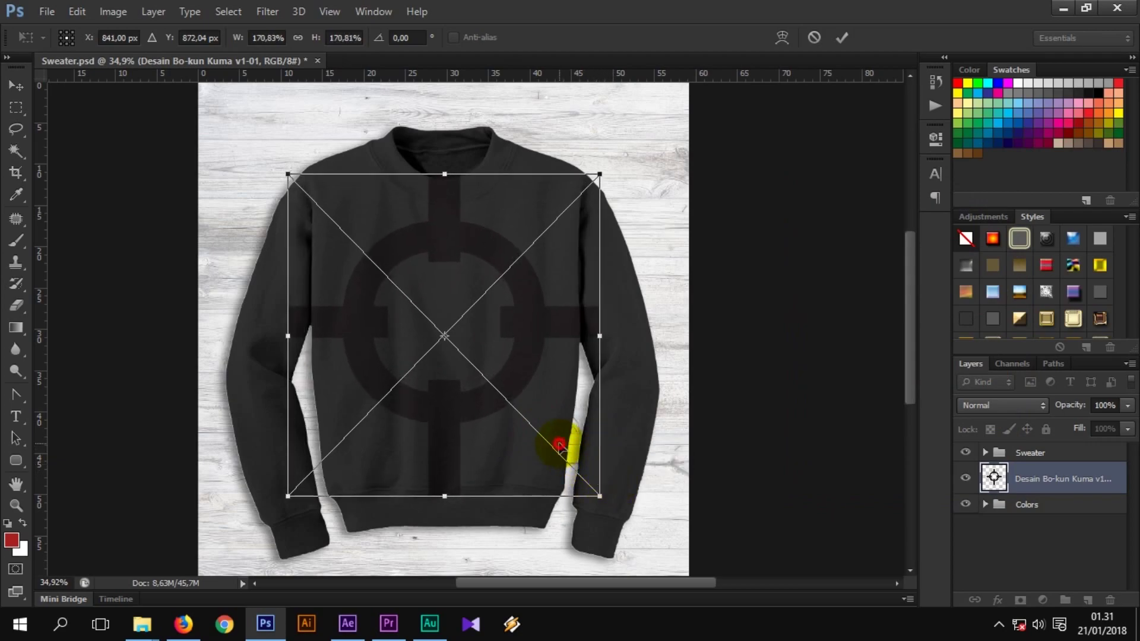
{"action": "left_click_drag", "start_coordinate": [560, 445], "coordinate": [567, 453]}
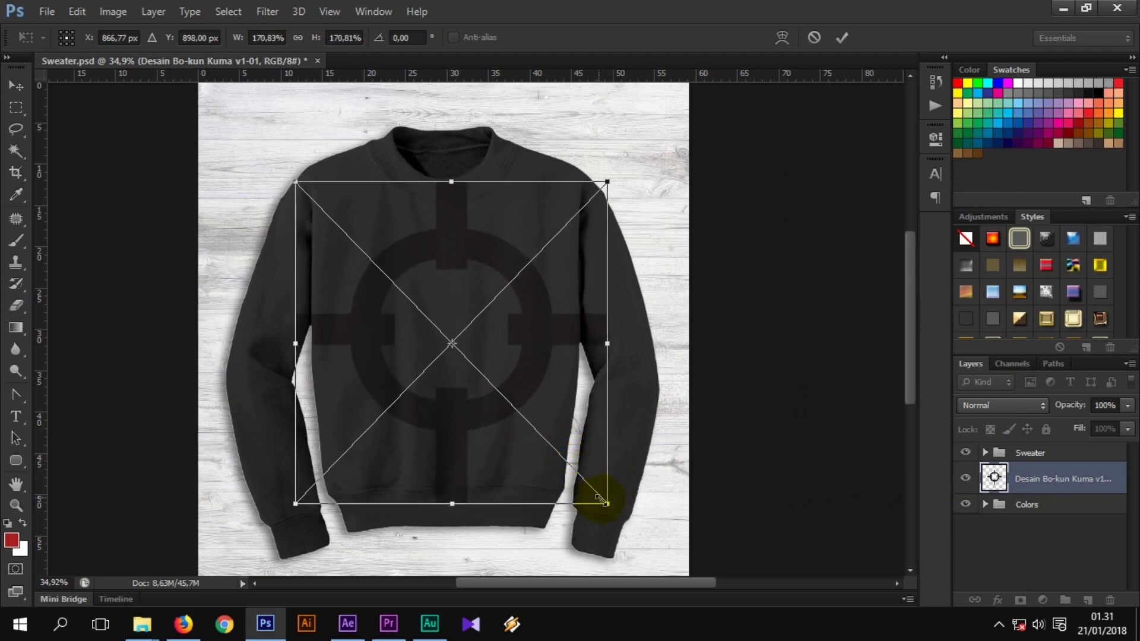
{"action": "left_click_drag", "start_coordinate": [600, 499], "coordinate": [632, 528]}
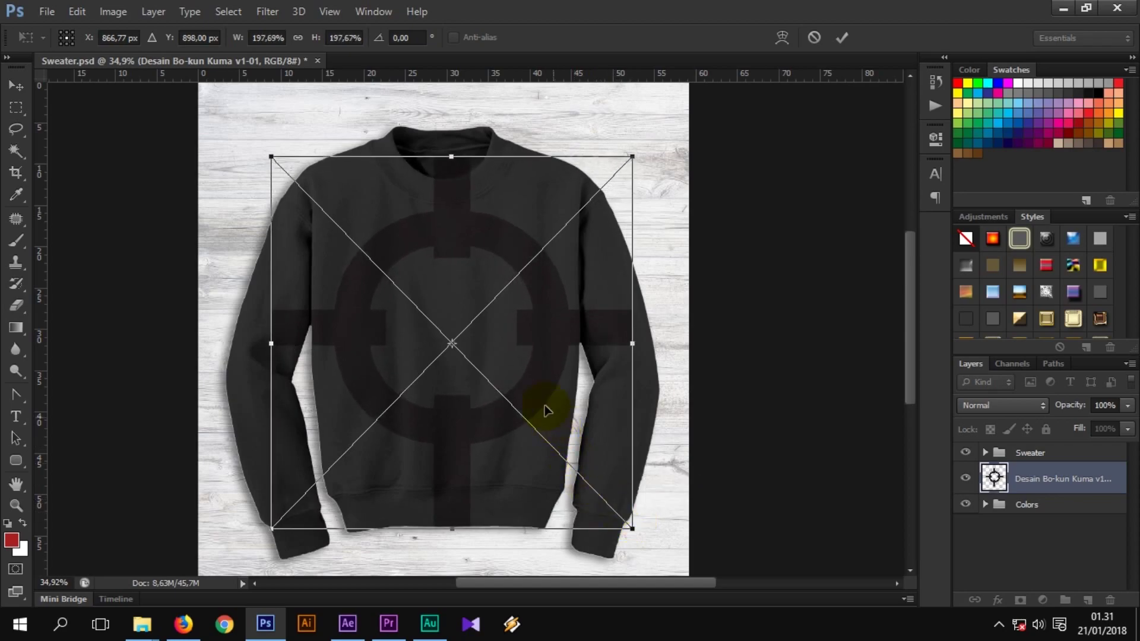
{"action": "left_click_drag", "start_coordinate": [521, 365], "coordinate": [521, 363]}
{"action": "left_click_drag", "start_coordinate": [628, 156], "coordinate": [618, 163]}
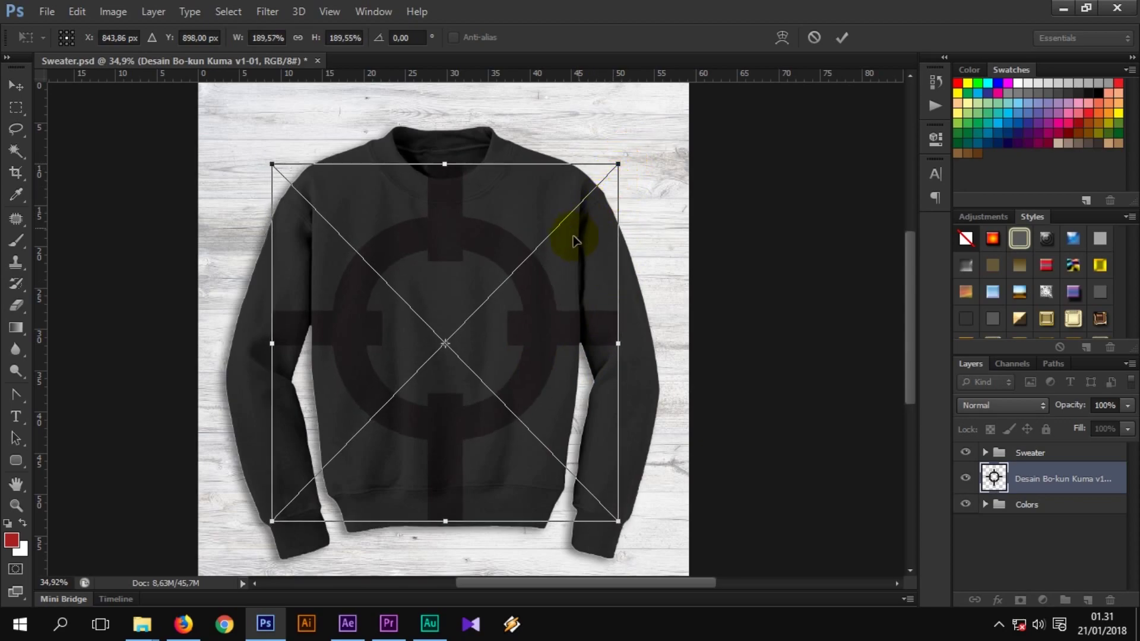
{"action": "key", "text": "Return"}
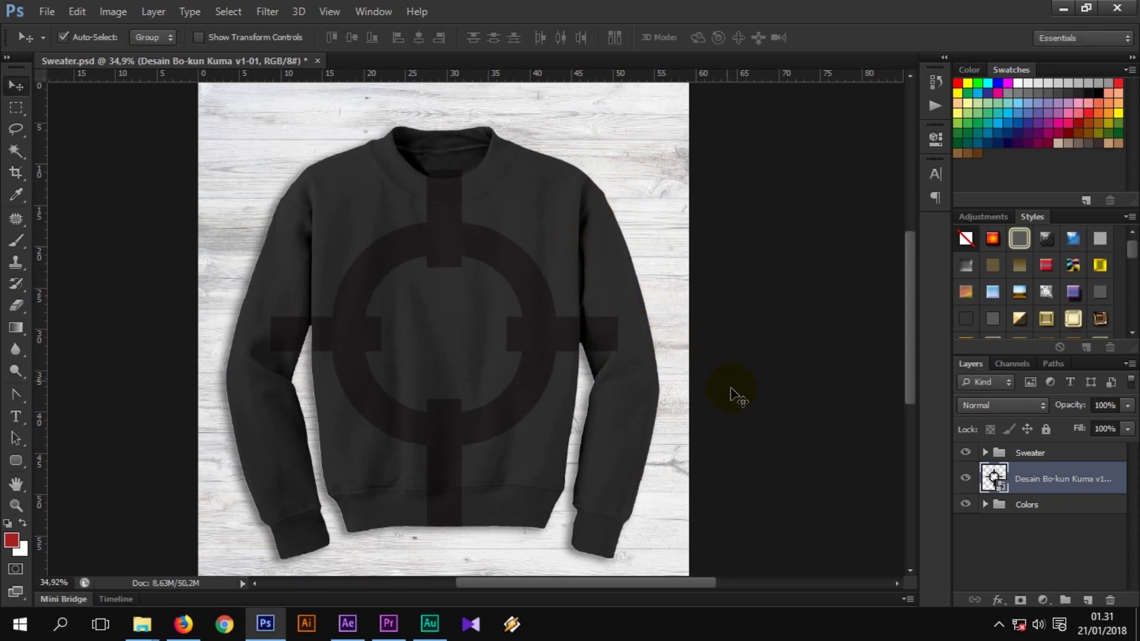
Rasterize the Desain Bo-kun Kuma v1-01 layer, invert it to light grey, and nudge it
{"action": "right_click", "coordinate": [1048, 482]}
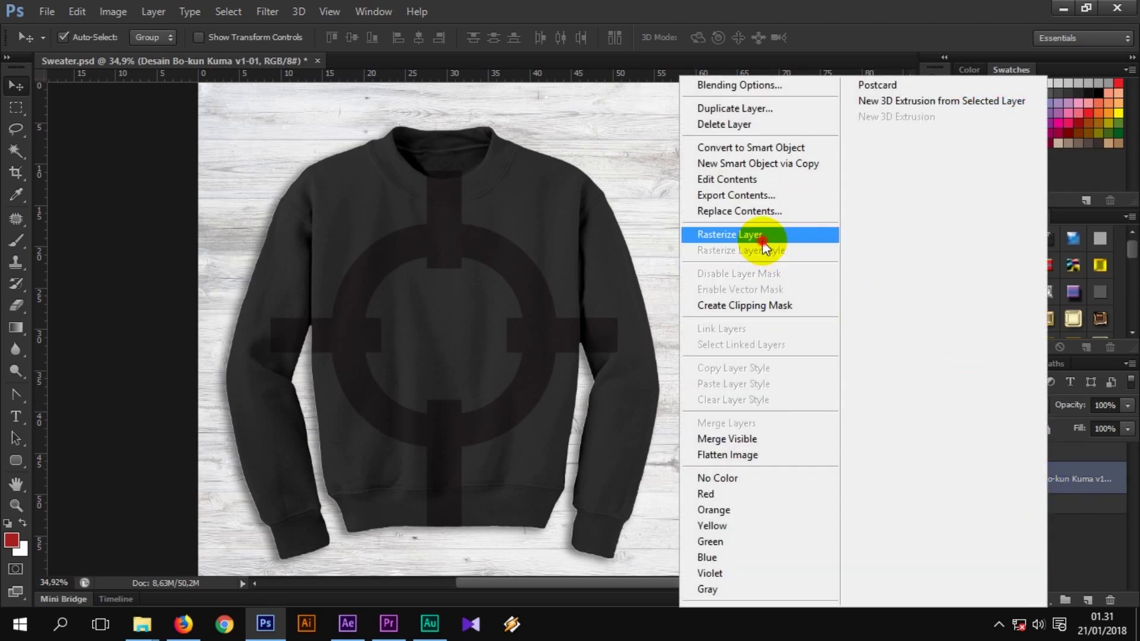
{"action": "left_click", "coordinate": [763, 236]}
{"action": "key", "text": "ctrl+i"}
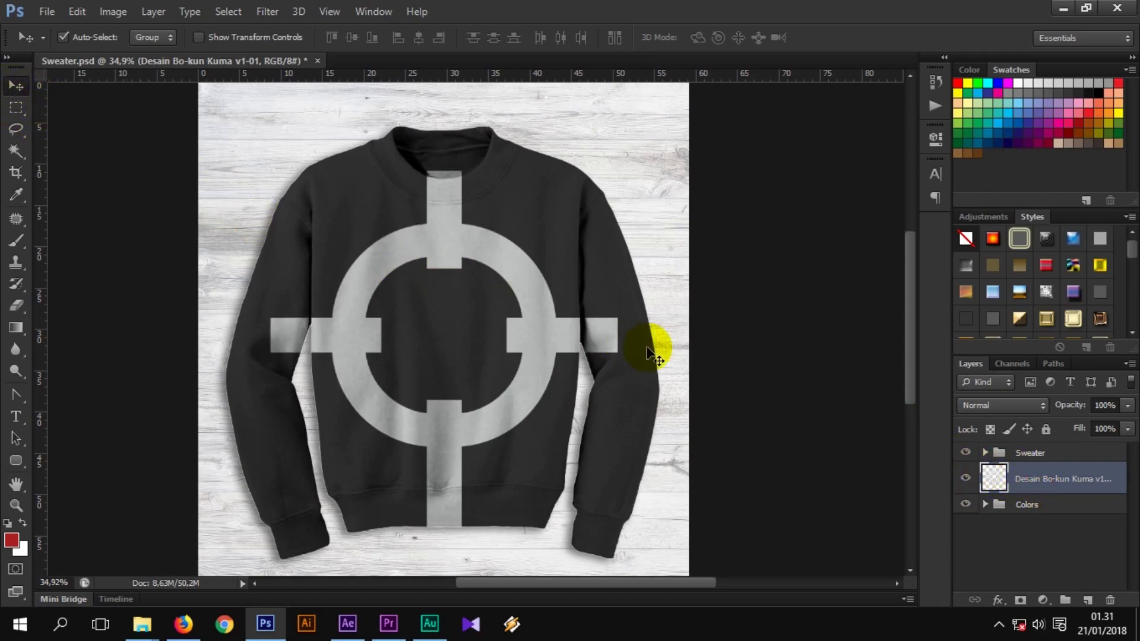
{"action": "left_click_drag", "start_coordinate": [656, 344], "coordinate": [660, 348]}
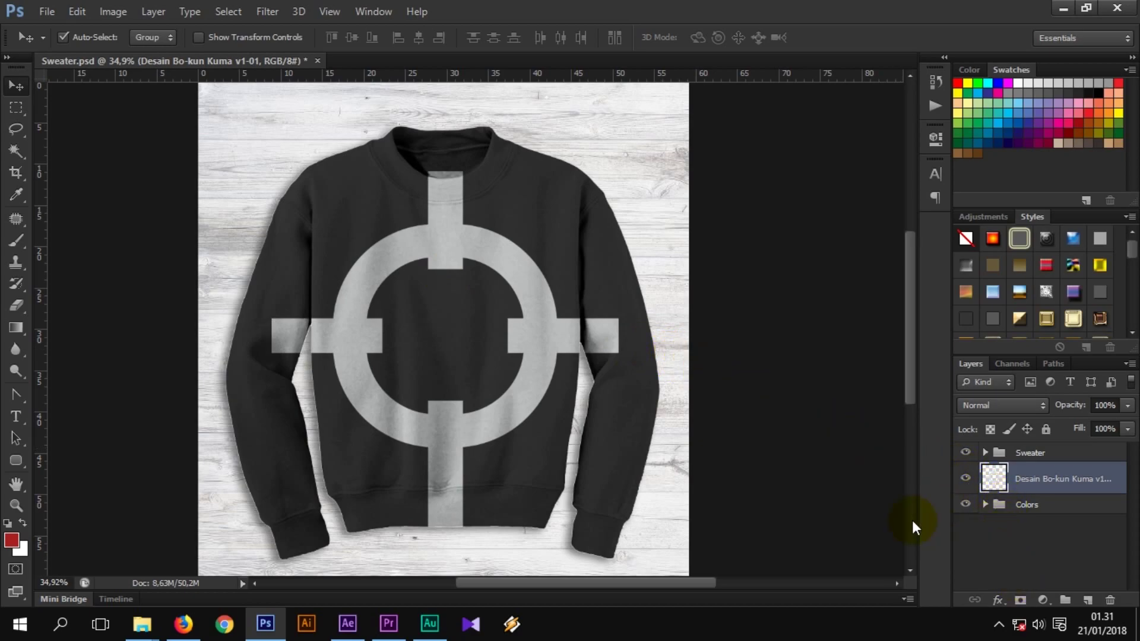
Lasso-select the design's stripe ends on both sleeves and above the collar
{"action": "key", "text": "l"}
{"action": "scroll", "coordinate": [607, 344], "scroll_direction": "up", "scroll_amount": 2}
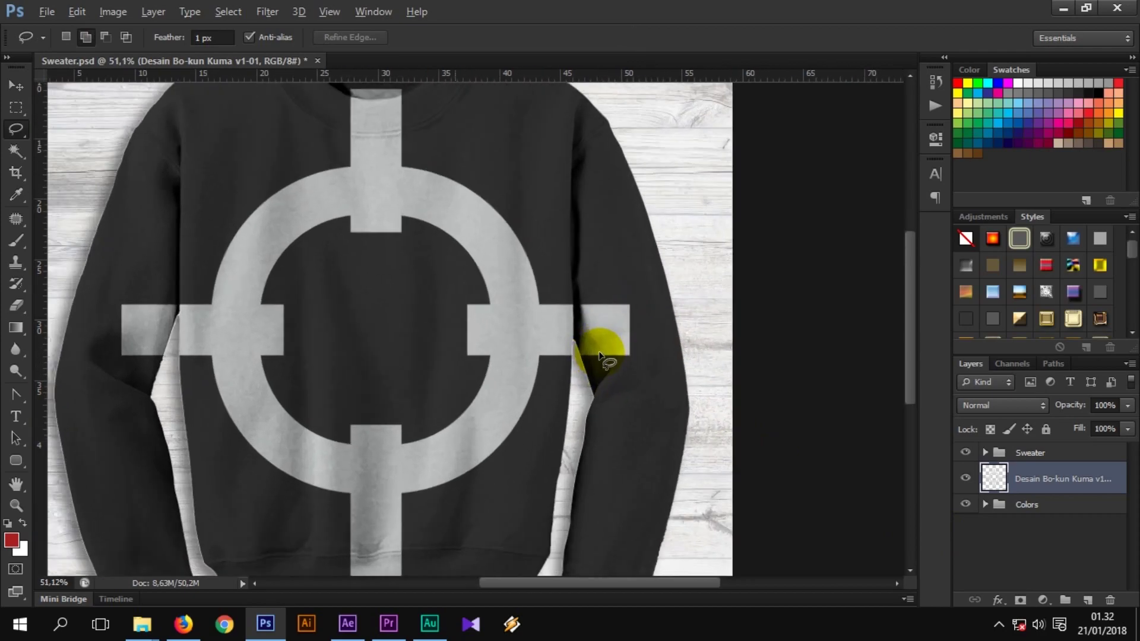
{"action": "left_click_drag", "start_coordinate": [595, 288], "coordinate": [623, 279]}
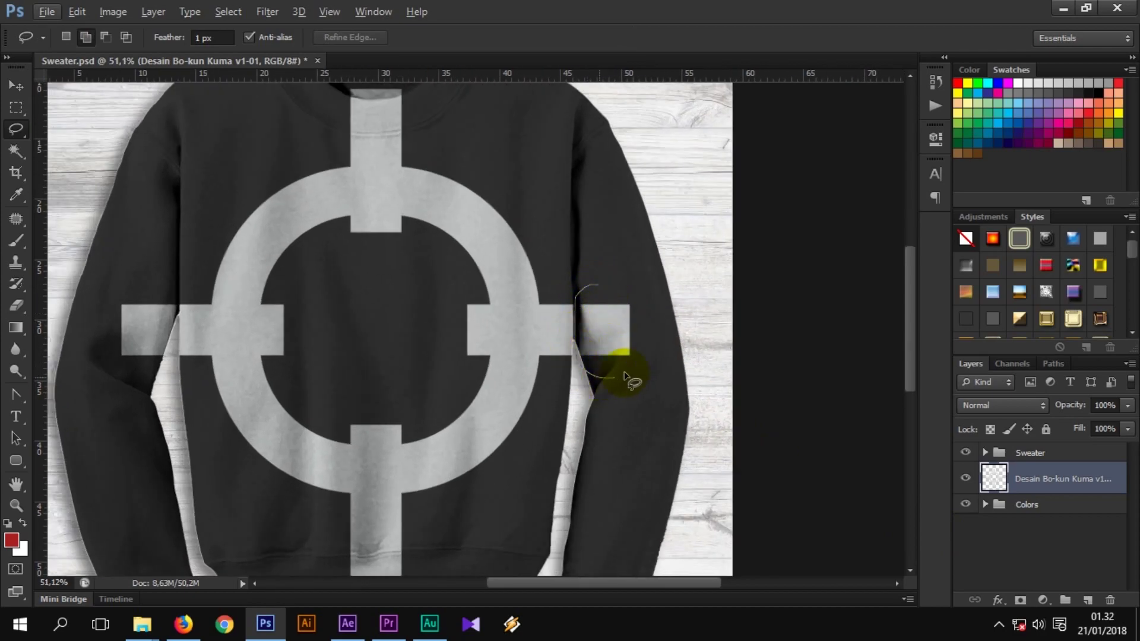
{"action": "left_click", "coordinate": [86, 38]}
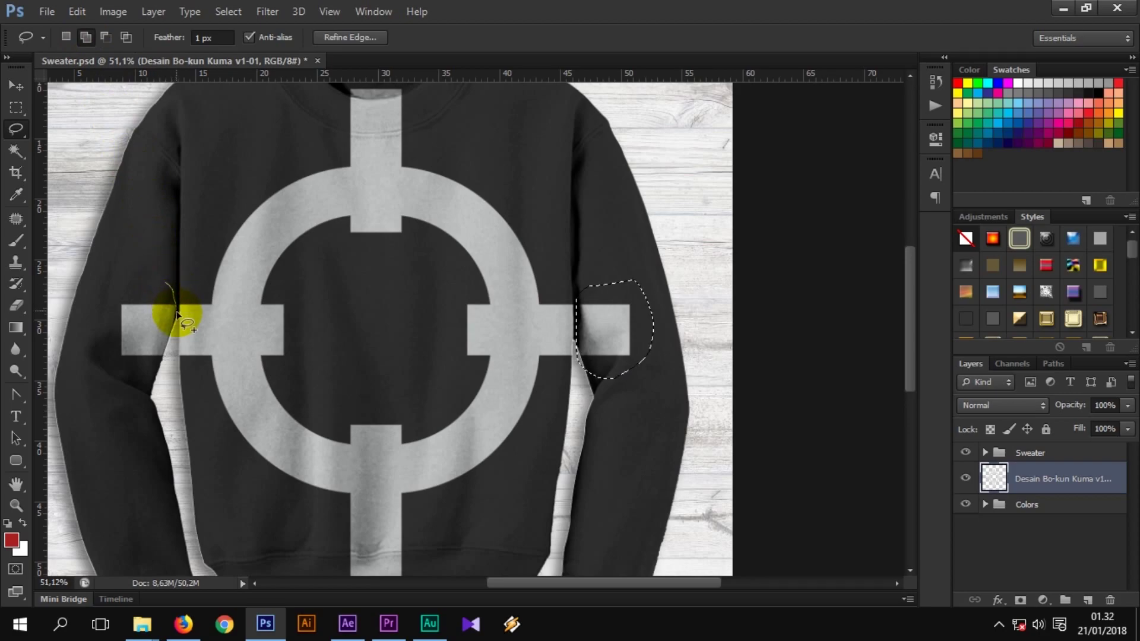
{"action": "left_click_drag", "start_coordinate": [177, 312], "coordinate": [138, 369]}
{"action": "left_click_drag", "start_coordinate": [117, 295], "coordinate": [122, 296]}
{"action": "scroll", "coordinate": [305, 376], "scroll_direction": "up", "scroll_amount": 2}
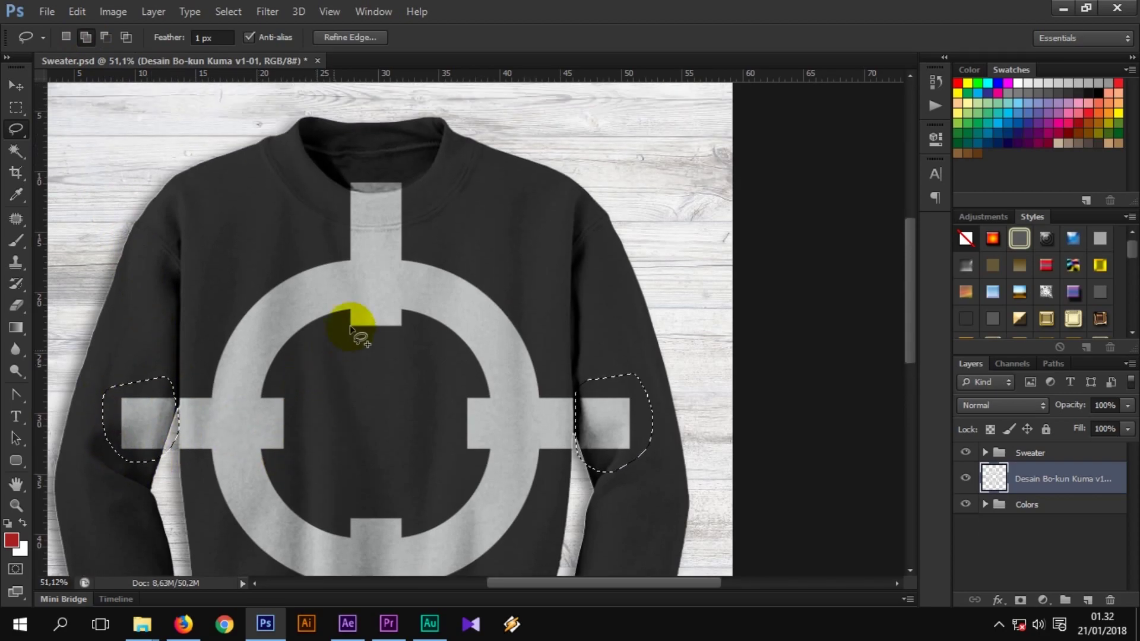
{"action": "scroll", "coordinate": [341, 175], "scroll_direction": "up", "scroll_amount": 1}
{"action": "scroll", "coordinate": [341, 175], "scroll_direction": "up", "scroll_amount": 2}
{"action": "scroll", "coordinate": [341, 176], "scroll_direction": "up", "scroll_amount": 2}
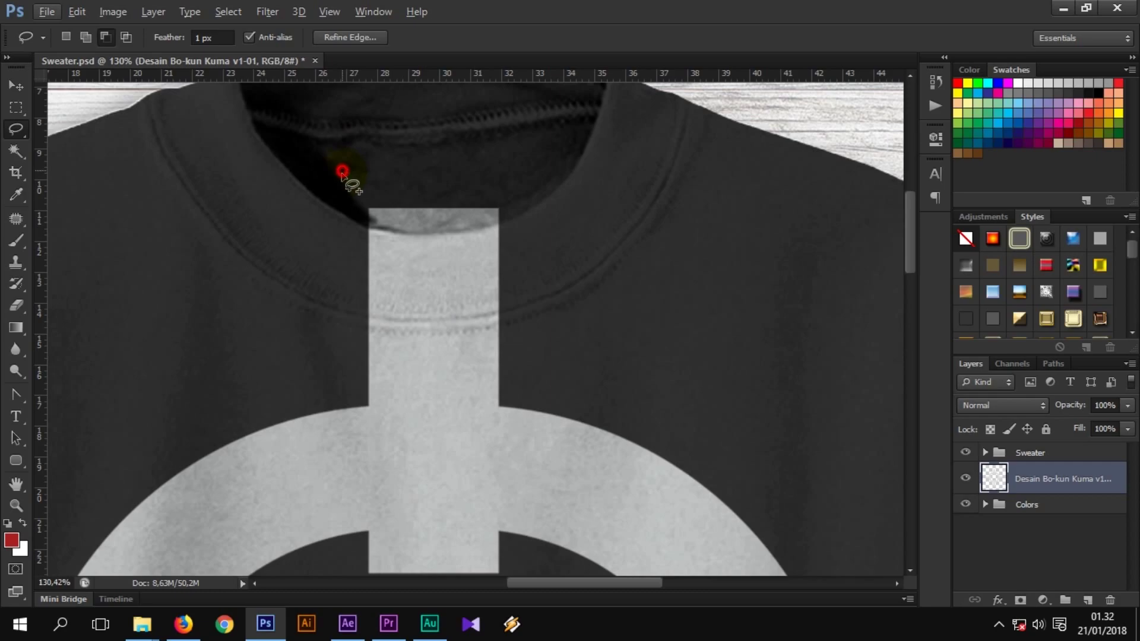
{"action": "left_click_drag", "start_coordinate": [371, 228], "coordinate": [513, 198]}
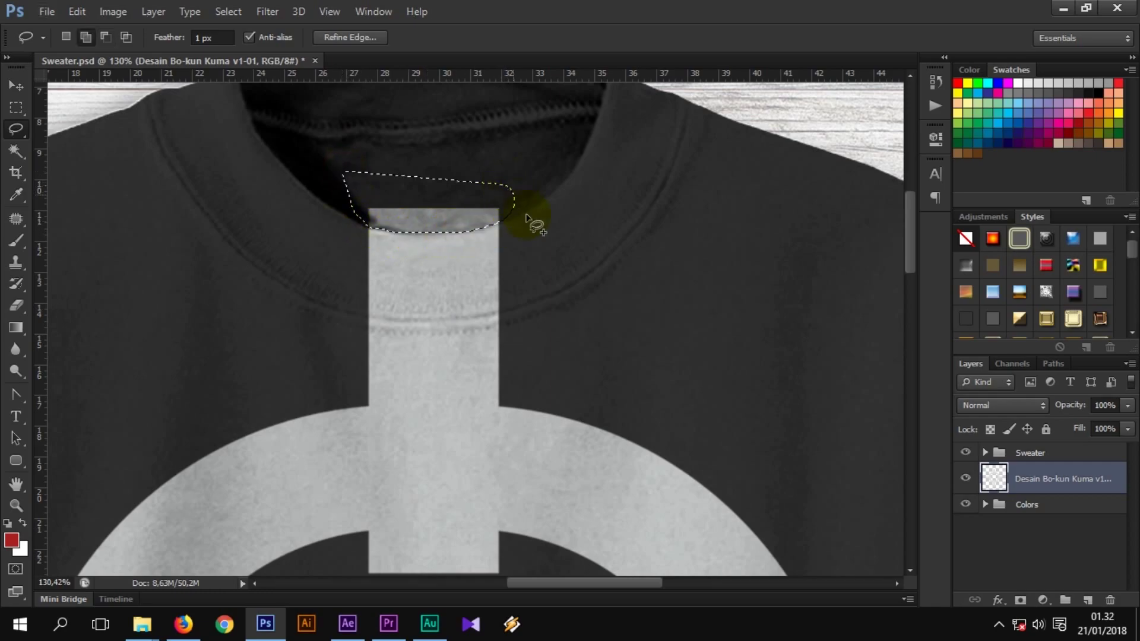
{"action": "scroll", "coordinate": [567, 285], "scroll_direction": "down", "scroll_amount": 1}
{"action": "scroll", "coordinate": [567, 285], "scroll_direction": "down", "scroll_amount": 2}
{"action": "scroll", "coordinate": [579, 305], "scroll_direction": "down", "scroll_amount": 1}
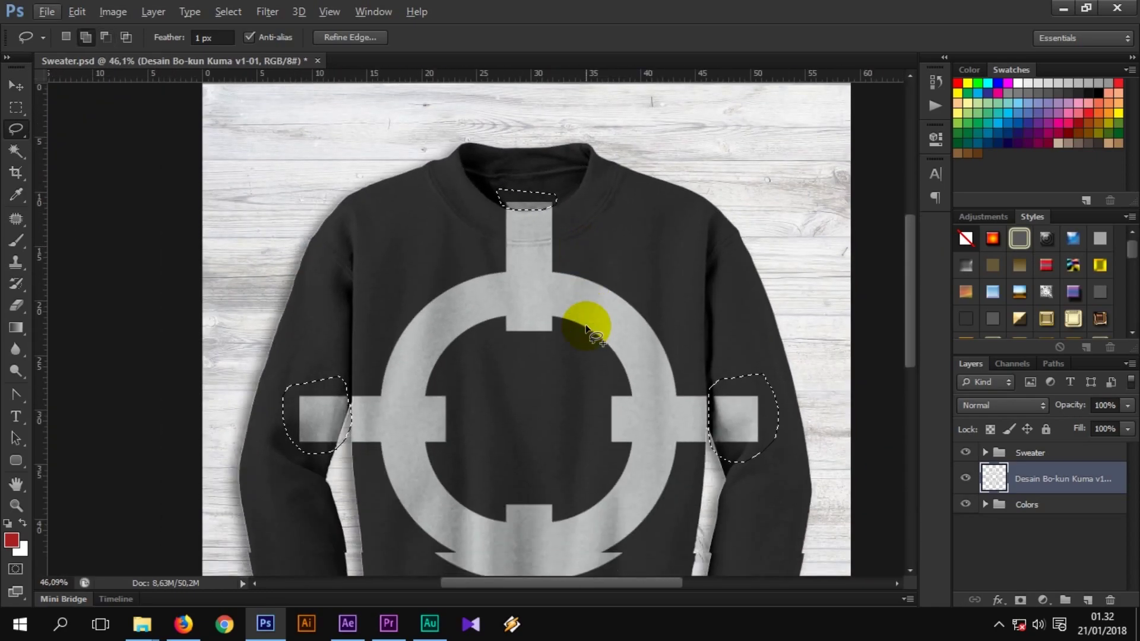
{"action": "scroll", "coordinate": [585, 323], "scroll_direction": "down", "scroll_amount": 2}
{"action": "scroll", "coordinate": [587, 330], "scroll_direction": "down", "scroll_amount": 2}
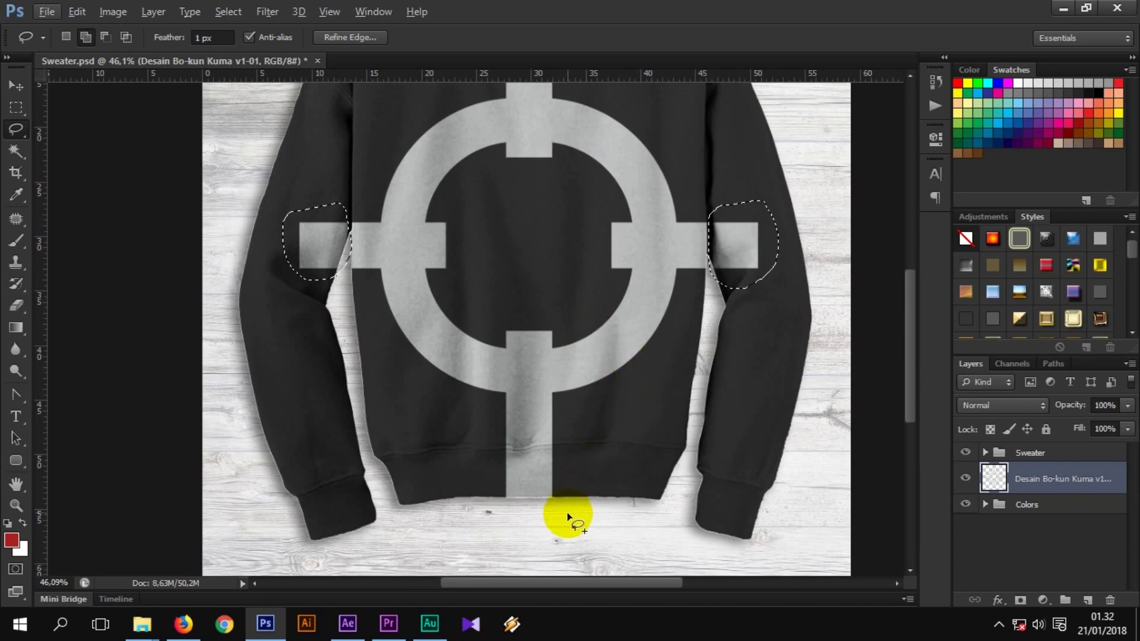
{"action": "scroll", "coordinate": [590, 471], "scroll_direction": "down", "scroll_amount": 1}
{"action": "scroll", "coordinate": [588, 468], "scroll_direction": "down", "scroll_amount": 2}
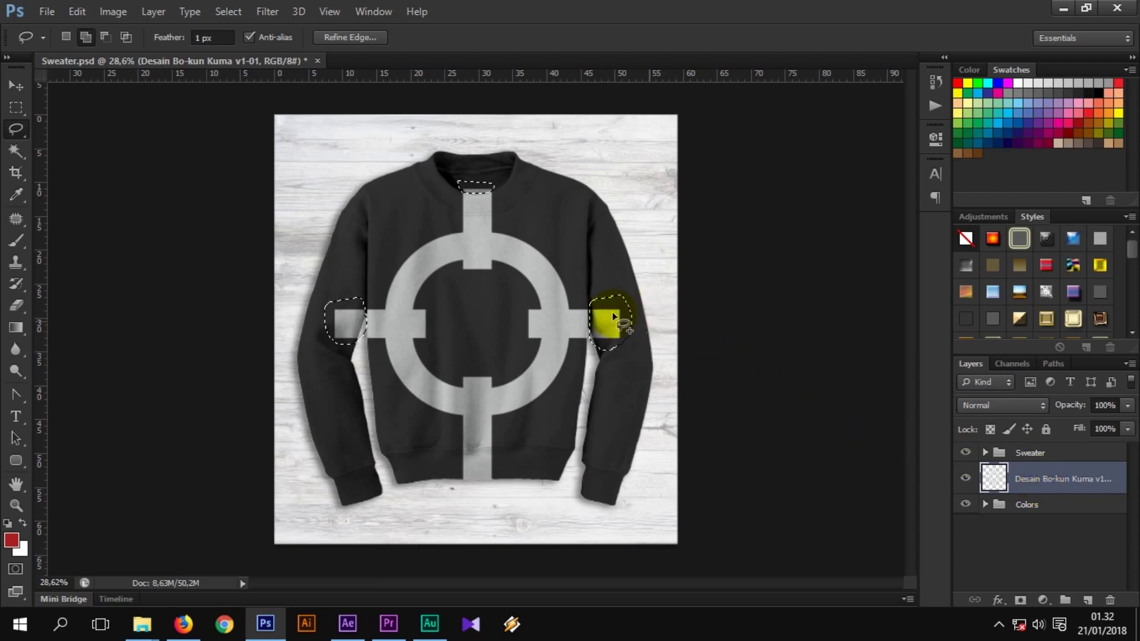
Invert the selection and add a layer mask hiding those stripe ends
{"action": "key", "text": "ctrl+shift+i"}
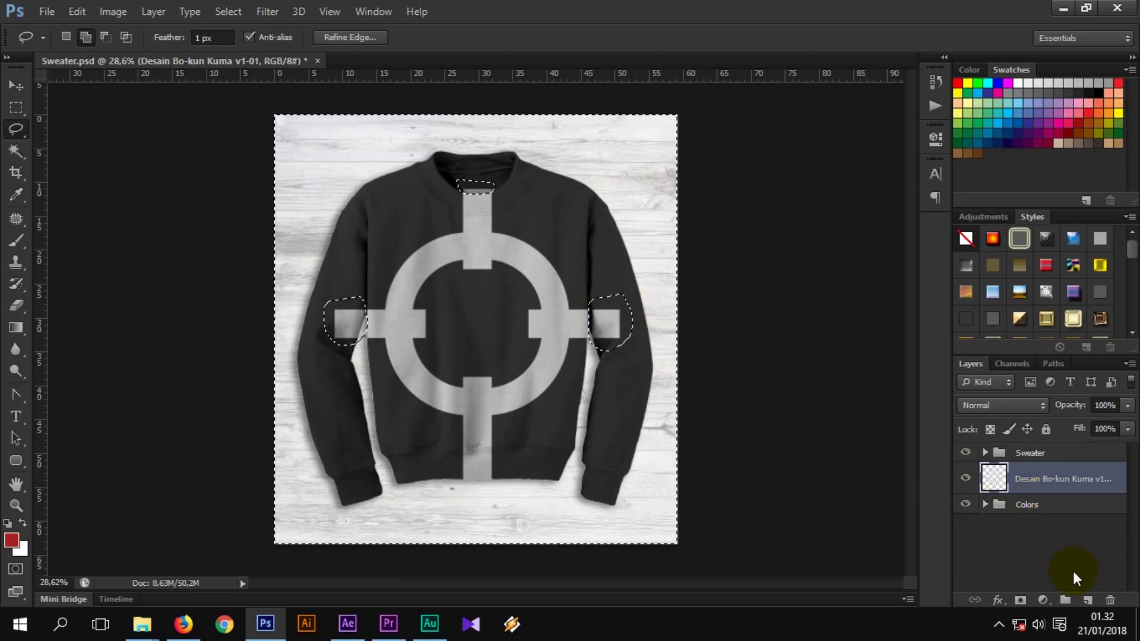
{"action": "left_click", "coordinate": [1023, 600]}
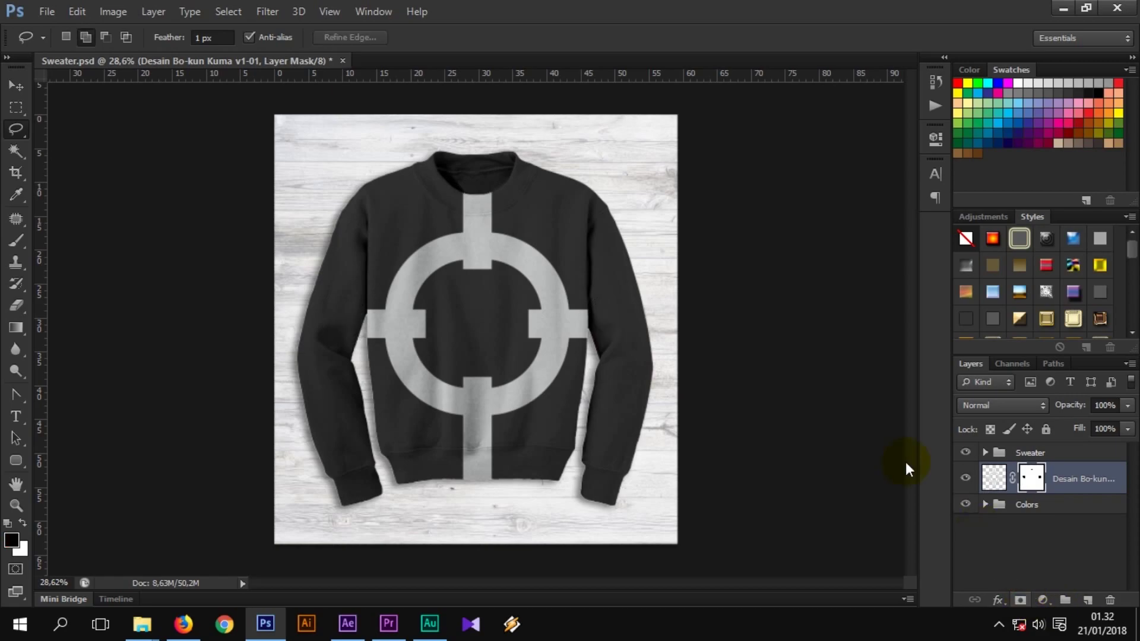
{"action": "left_click", "coordinate": [474, 227]}
{"action": "scroll", "coordinate": [466, 373], "scroll_direction": "up", "scroll_amount": 1}
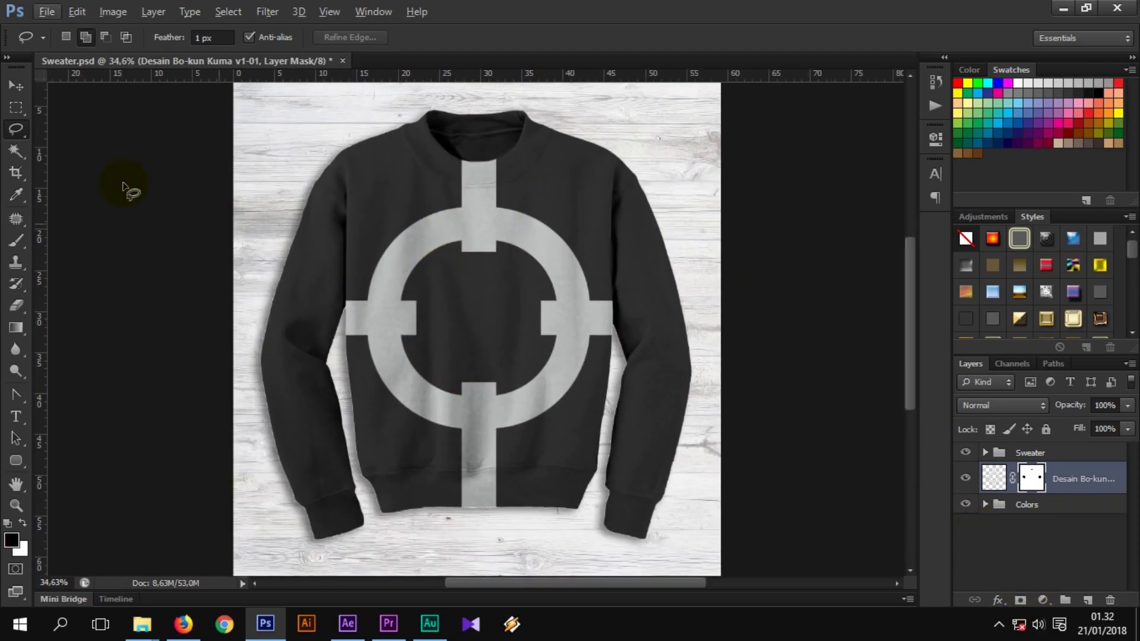
{"action": "left_click", "coordinate": [12, 87]}
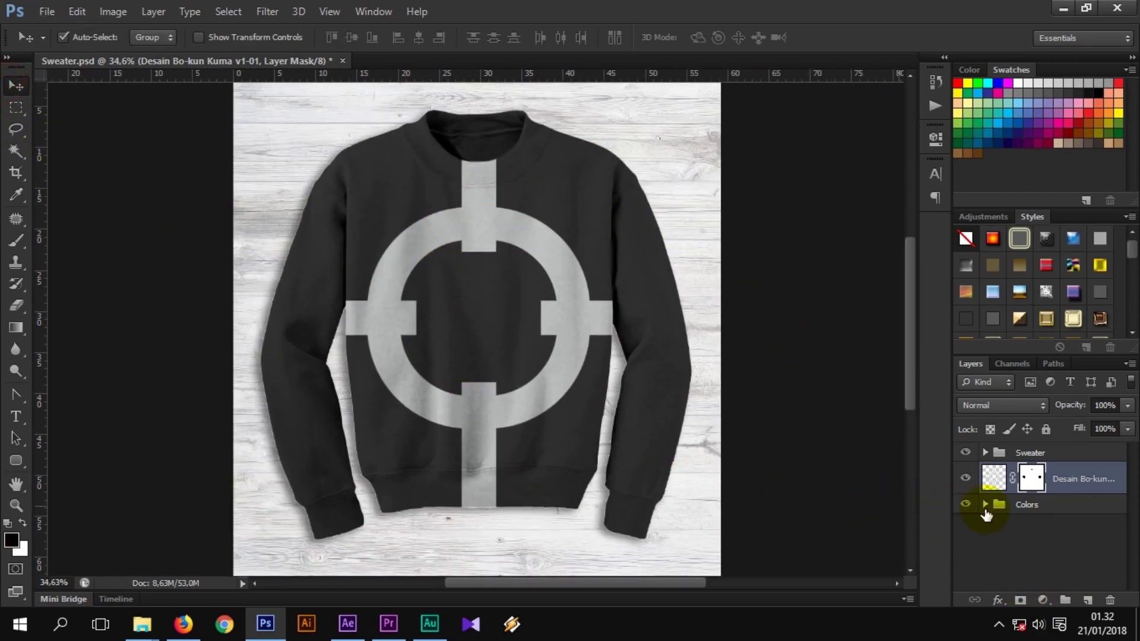
{"action": "left_click", "coordinate": [993, 477]}
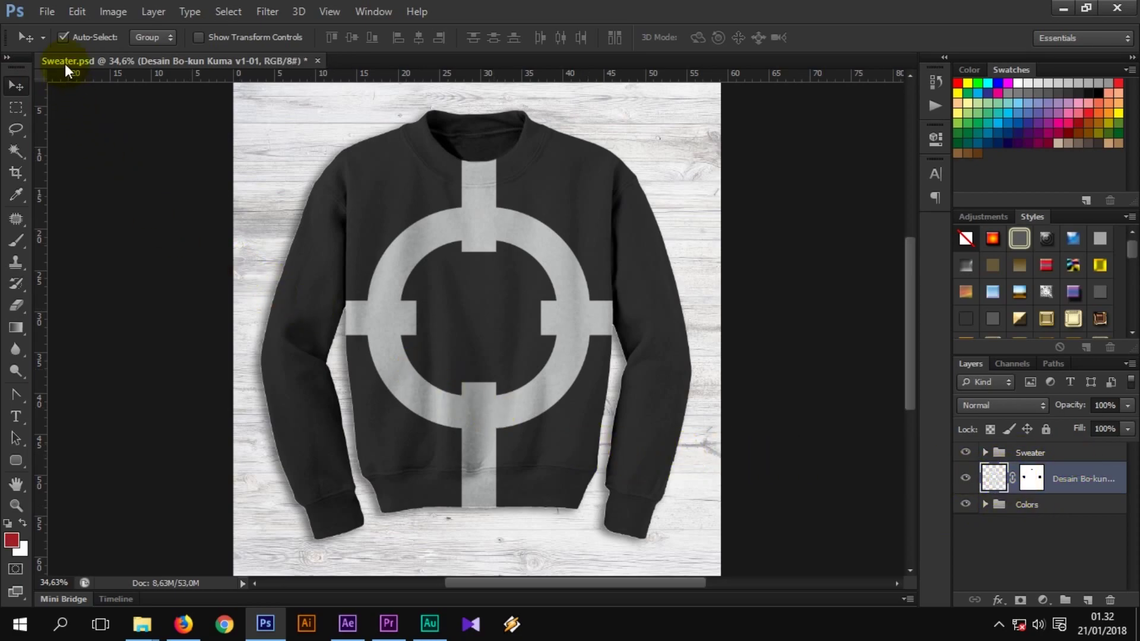
Add an empty Layer 1 above the masked design layer
{"action": "left_click", "coordinate": [46, 11]}
{"action": "left_click", "coordinate": [178, 84]}
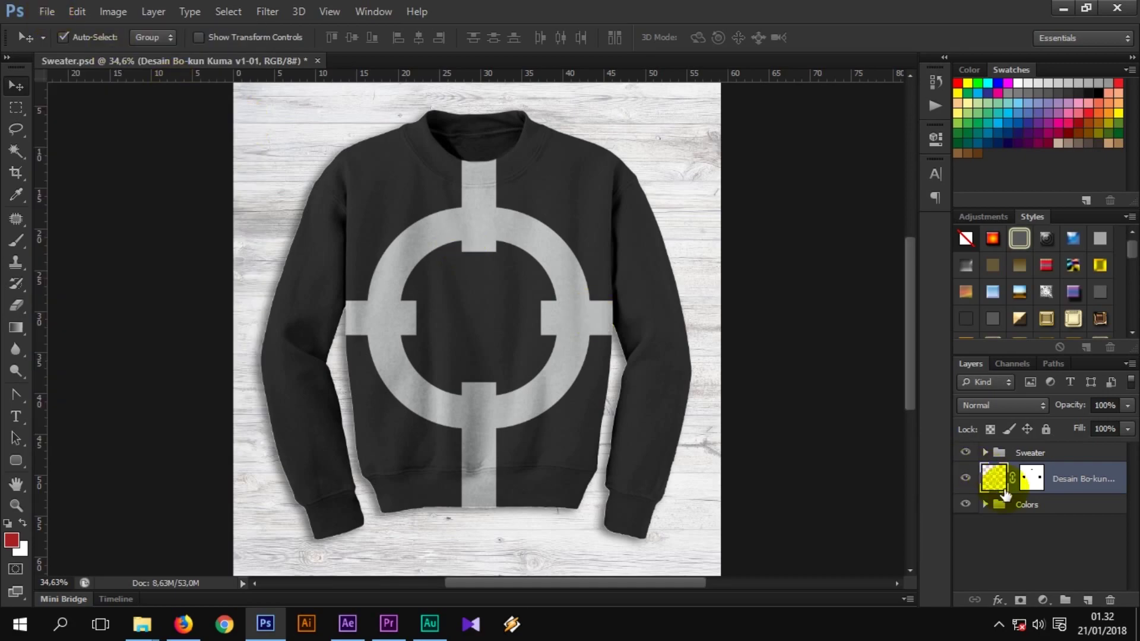
{"action": "left_click", "coordinate": [1089, 599]}
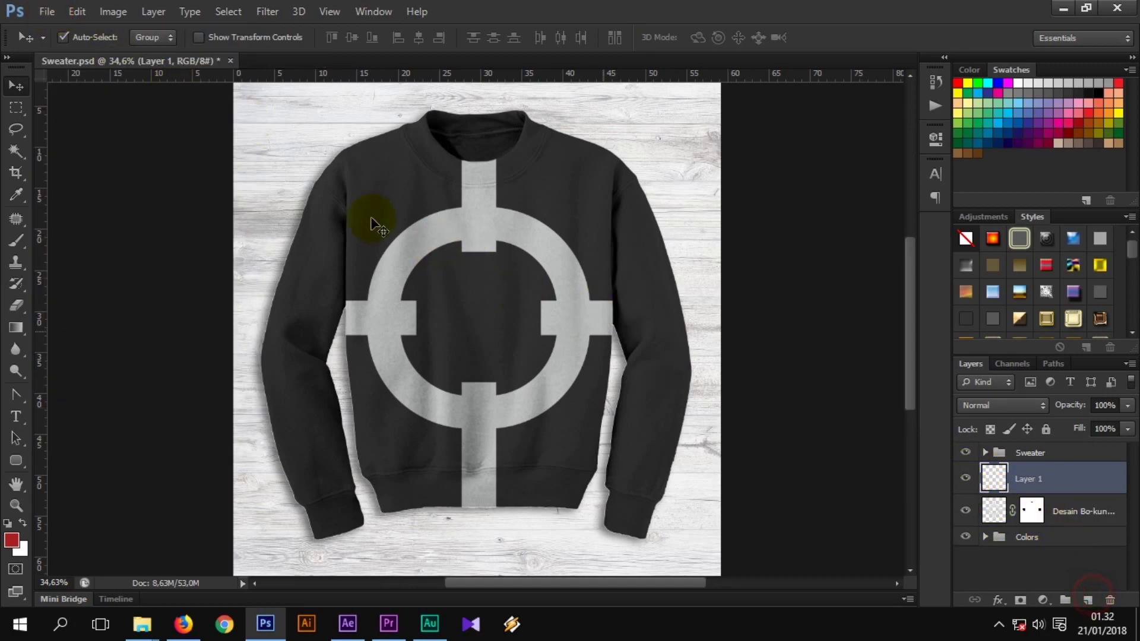
Place the Desain Bo-kun Kuma v2-02 paw image and commit it
{"action": "left_click", "coordinate": [54, 13]}
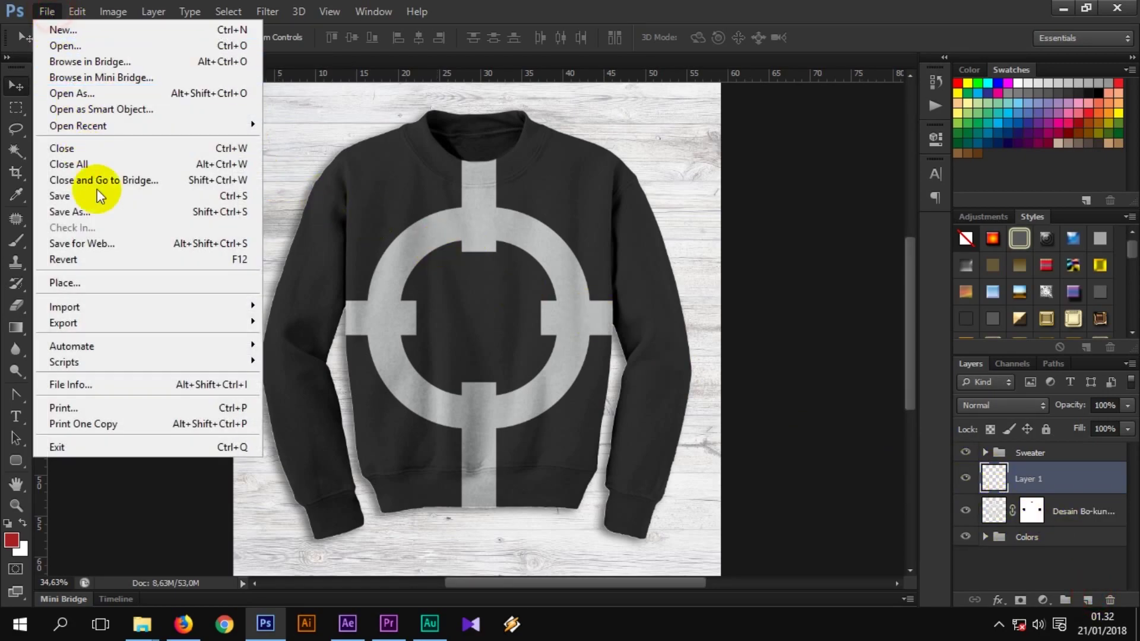
{"action": "left_click", "coordinate": [101, 283]}
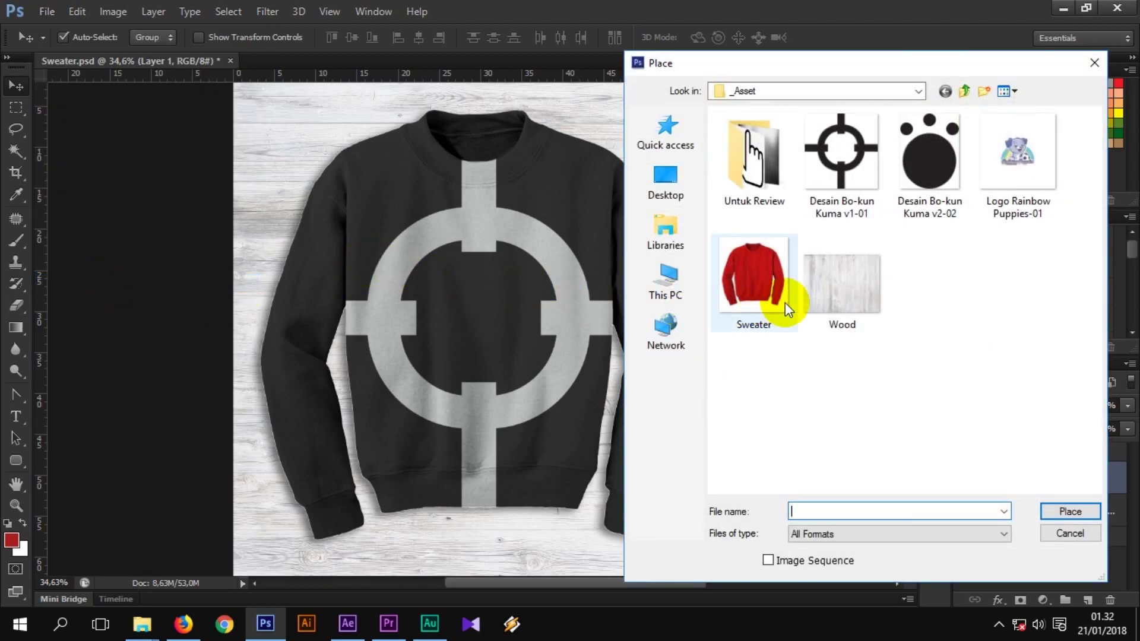
{"action": "double_click", "coordinate": [914, 178]}
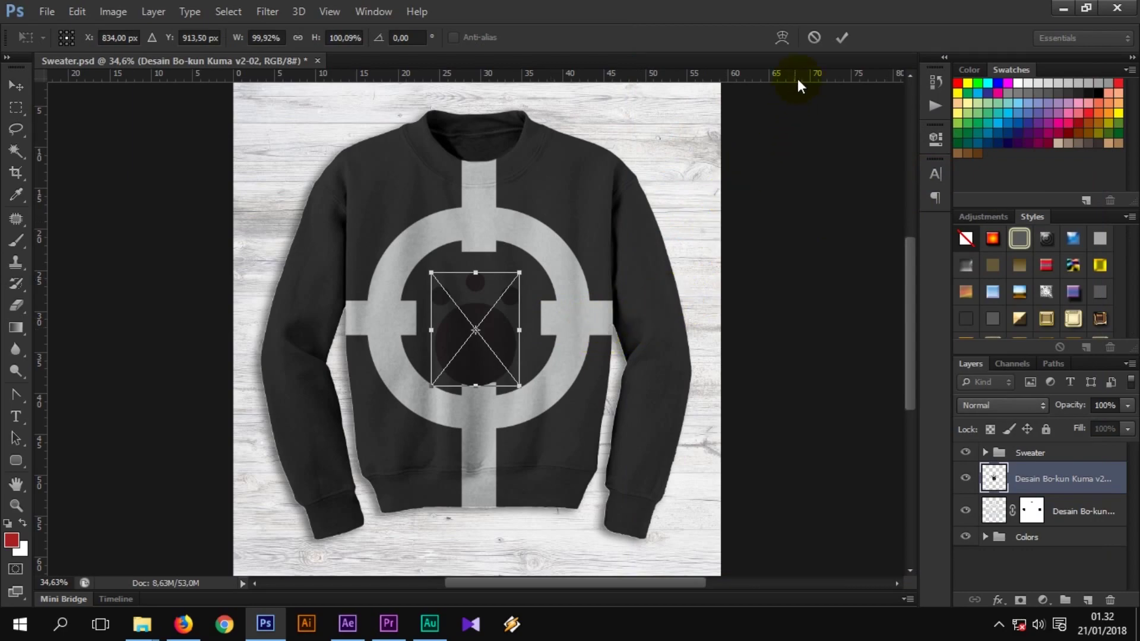
{"action": "left_click", "coordinate": [842, 38]}
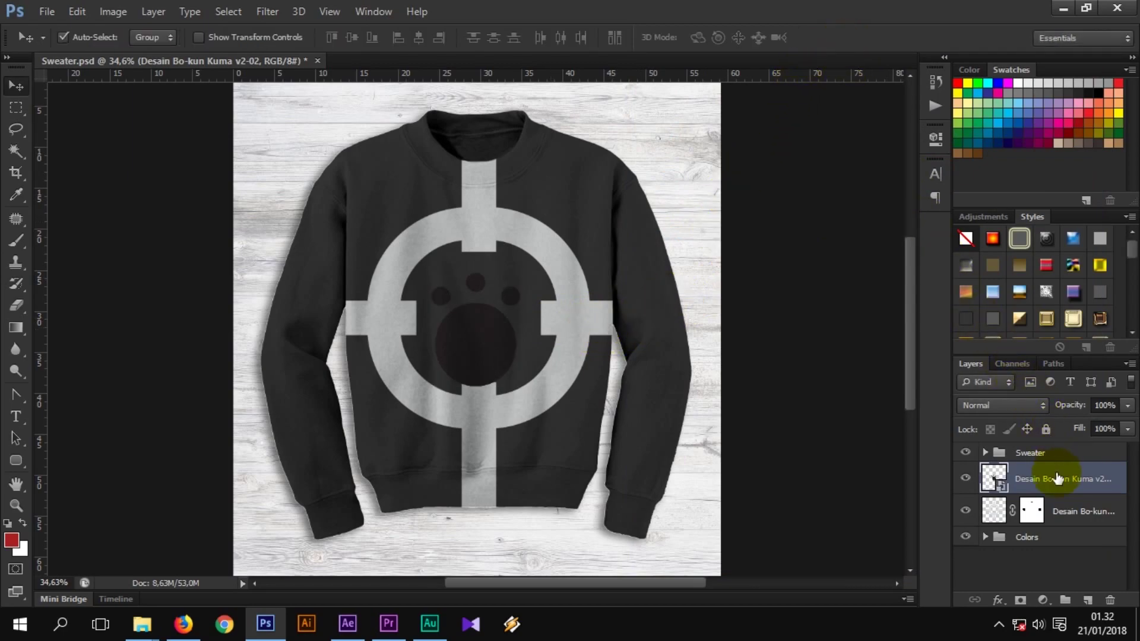
Rasterize the placed paw-print layer
{"action": "right_click", "coordinate": [1057, 479]}
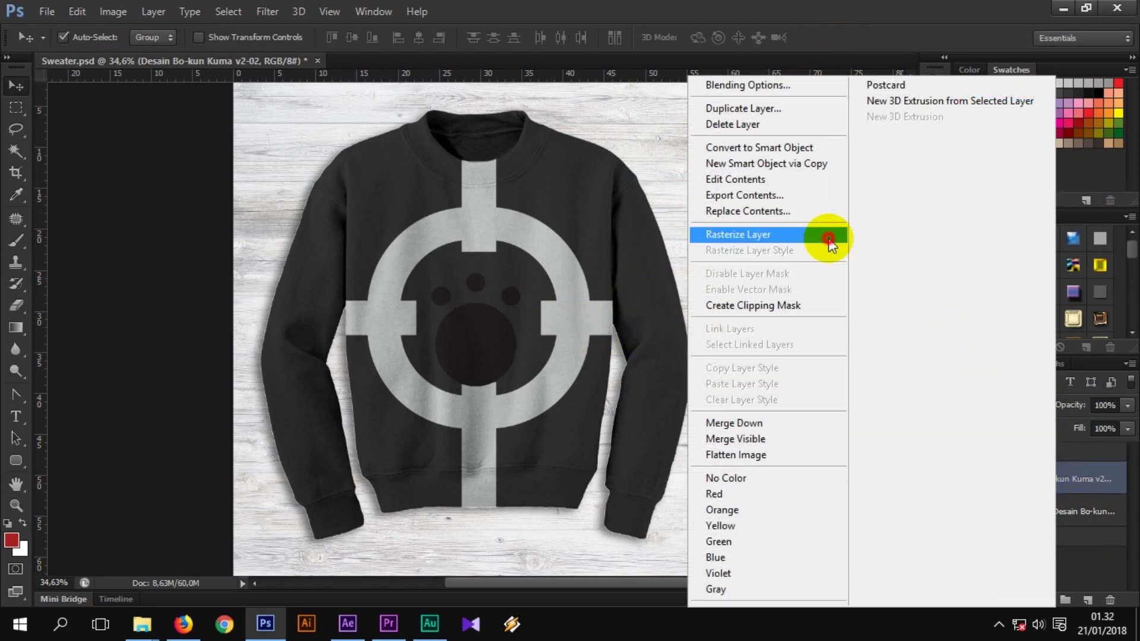
{"action": "left_click", "coordinate": [828, 235]}
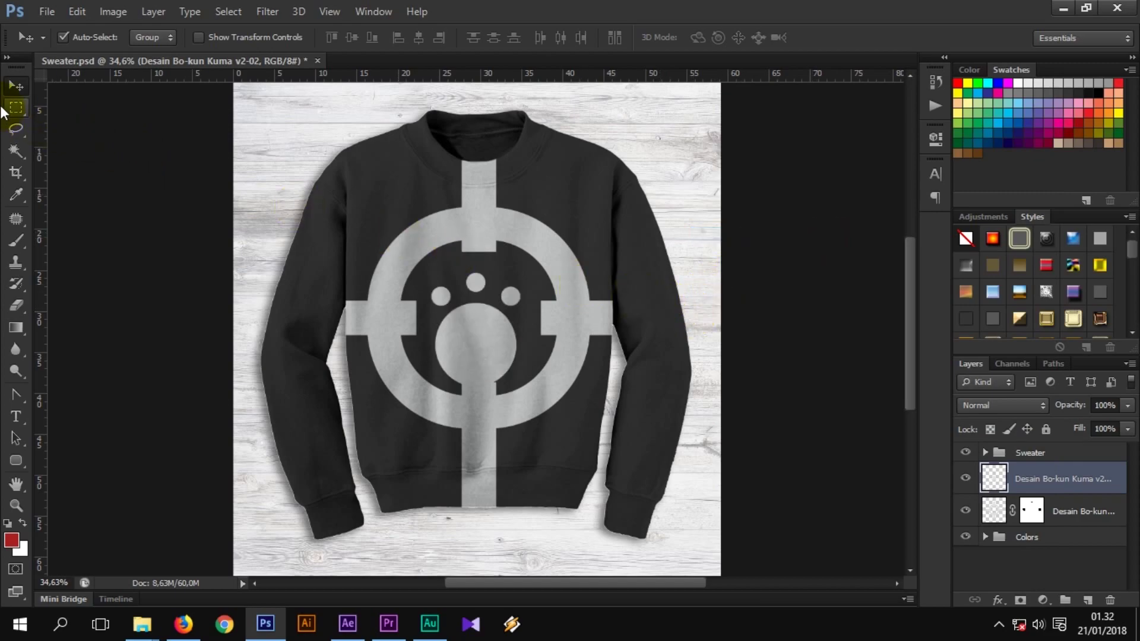
{"action": "left_click", "coordinate": [382, 323]}
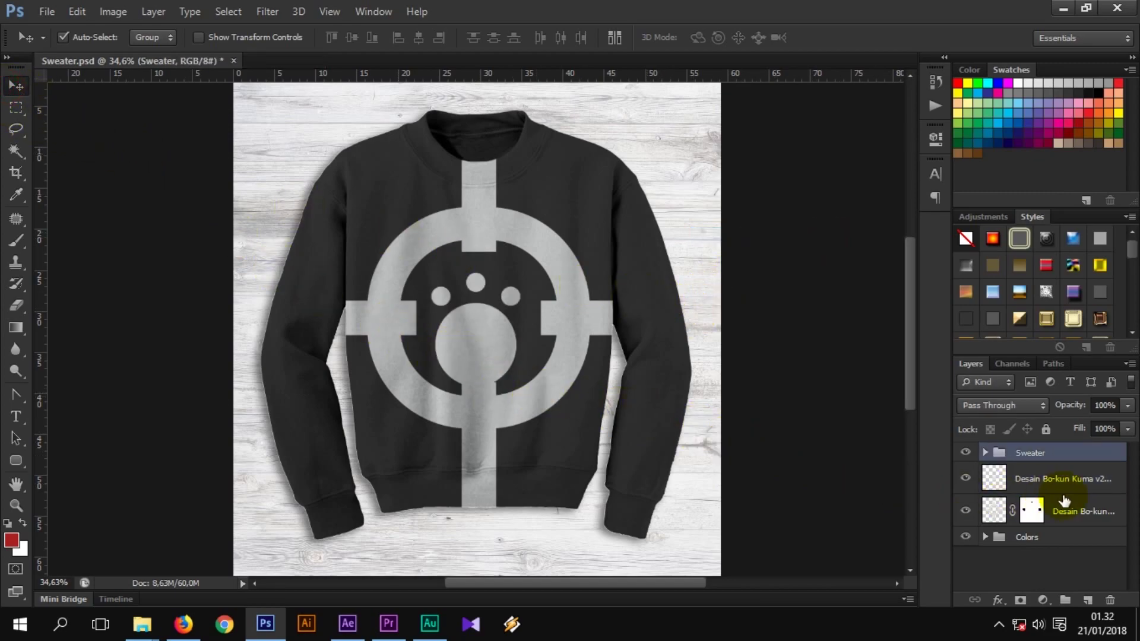
Shrink the paw print to about 46% and move it to the sweater's hem
{"action": "left_click", "coordinate": [1063, 487]}
{"action": "key", "text": "ctrl+t"}
{"action": "scroll", "coordinate": [474, 436], "scroll_direction": "up", "scroll_amount": 2}
{"action": "left_click_drag", "start_coordinate": [475, 356], "coordinate": [445, 460]}
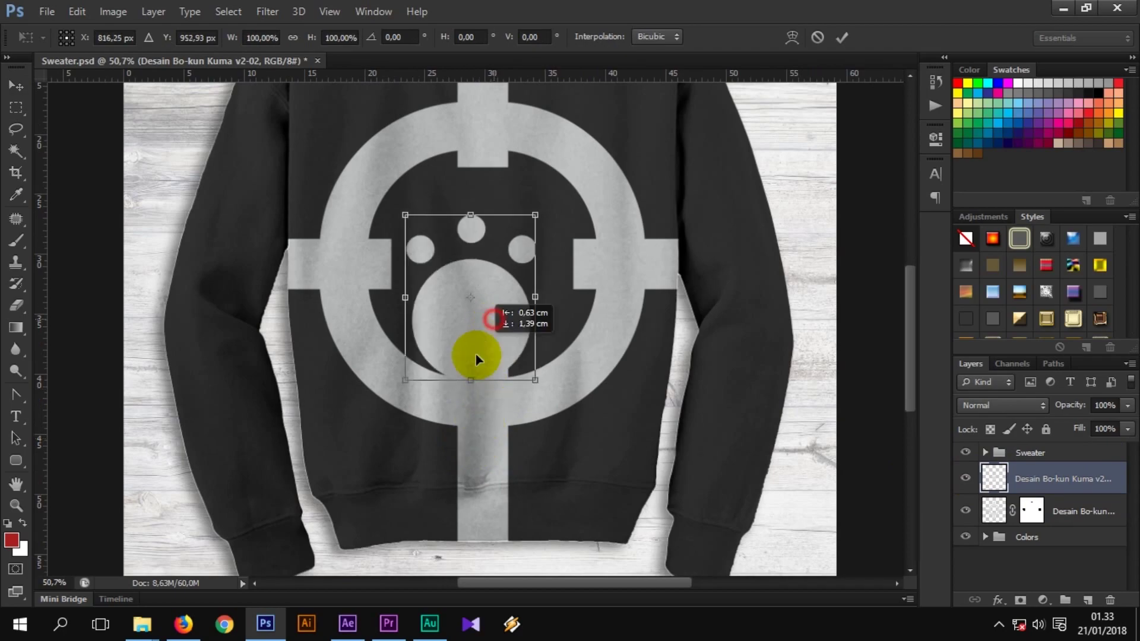
{"action": "left_click_drag", "start_coordinate": [489, 356], "coordinate": [461, 390]}
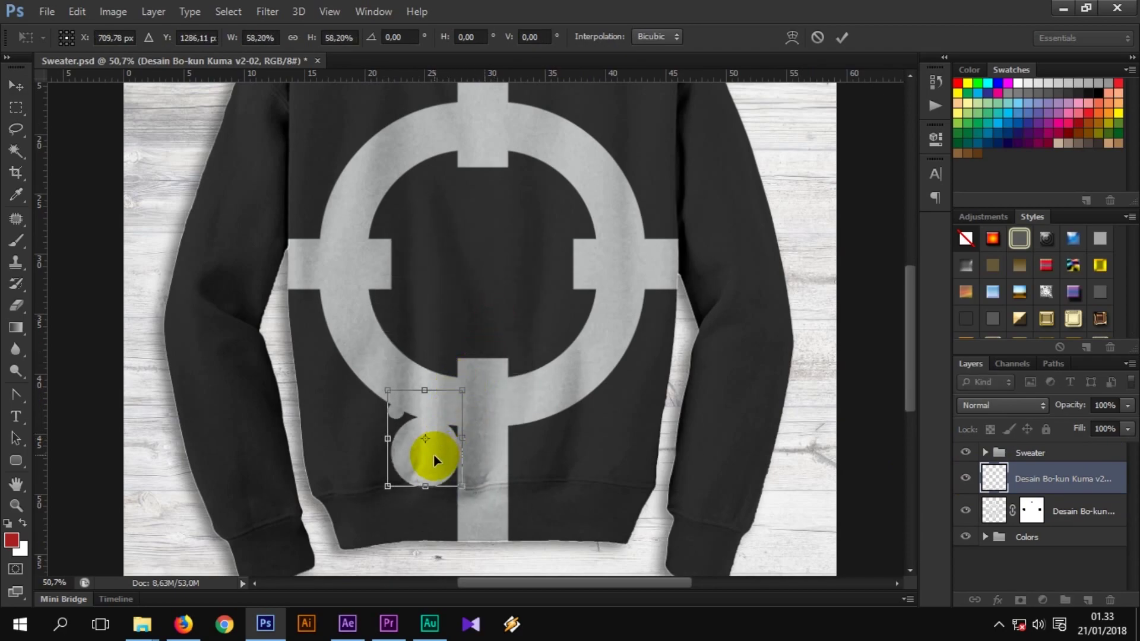
{"action": "left_click_drag", "start_coordinate": [435, 463], "coordinate": [432, 511]}
{"action": "left_click_drag", "start_coordinate": [457, 432], "coordinate": [436, 464]}
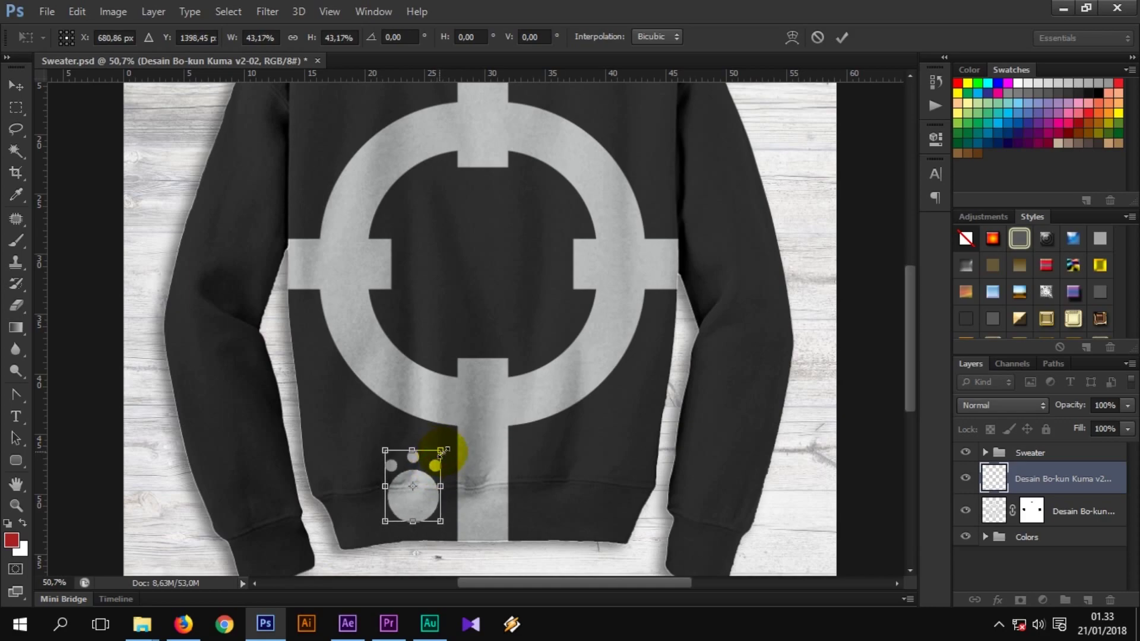
{"action": "key", "text": "Return"}
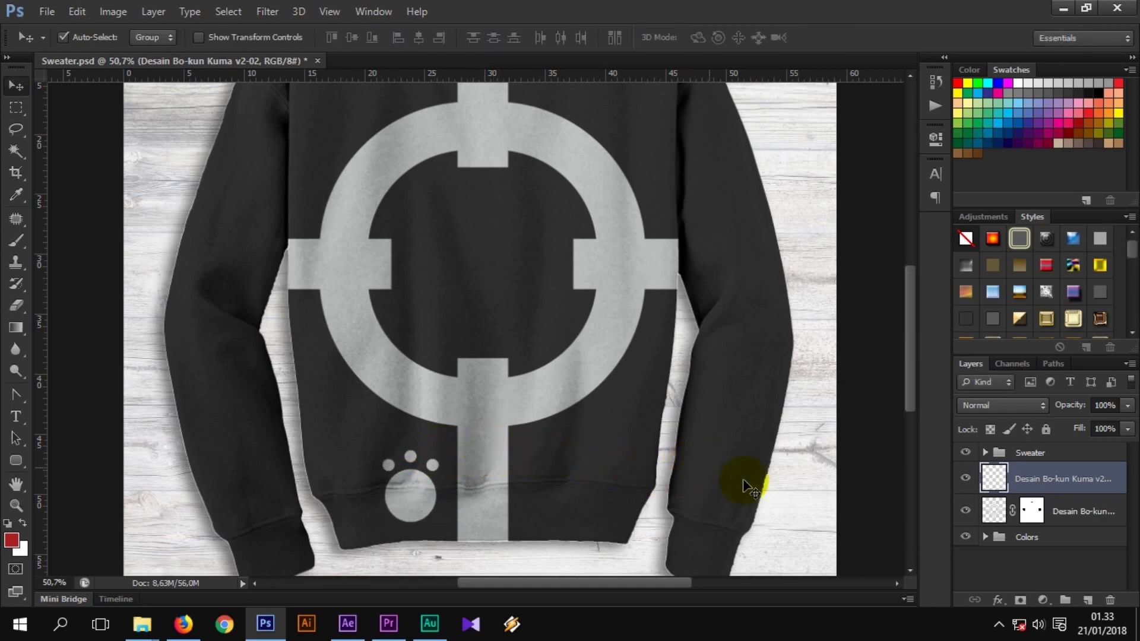
Duplicate the paw twice, placing copies right of the centre bar along the hem
{"action": "key", "text": "ctrl+j"}
{"action": "key", "text": "ctrl+t"}
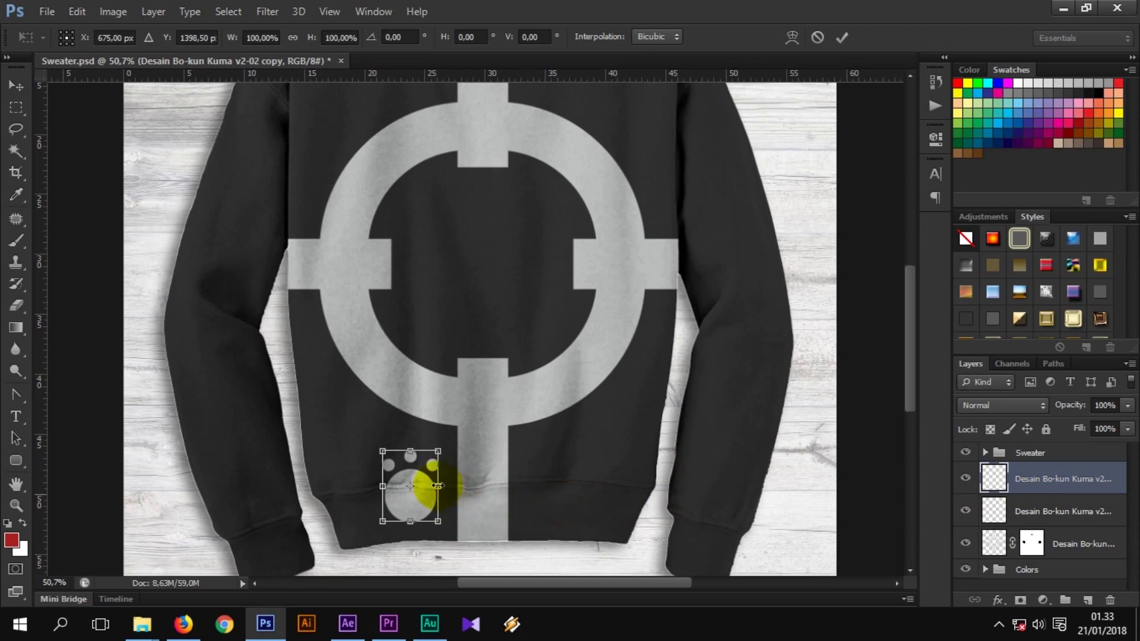
{"action": "left_click_drag", "start_coordinate": [443, 469], "coordinate": [588, 469]}
{"action": "key", "text": "Return"}
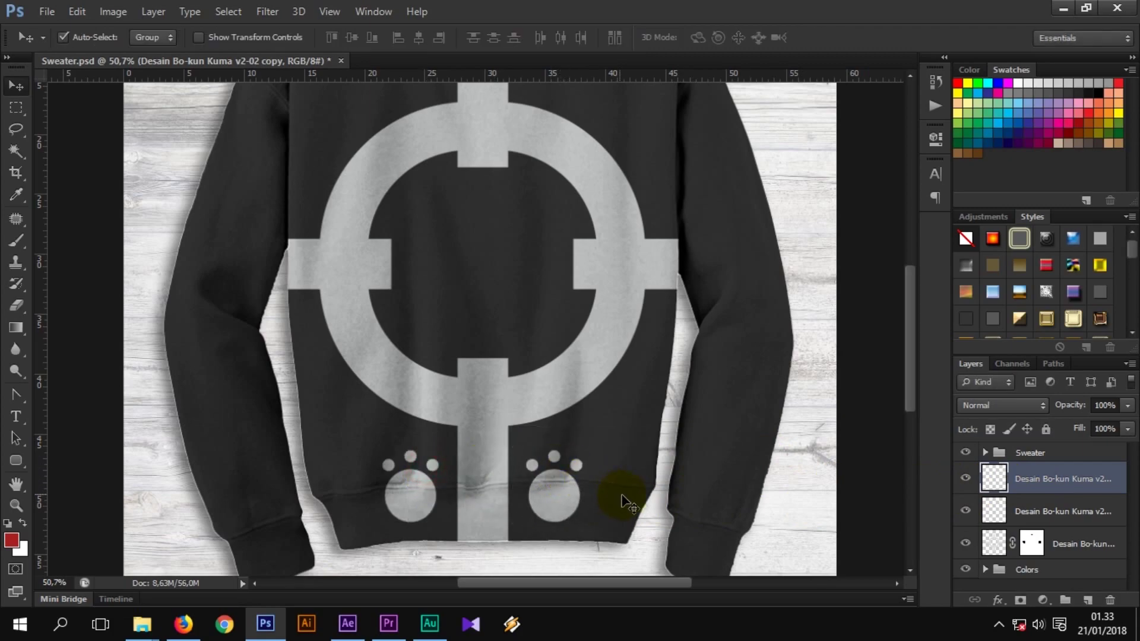
{"action": "key", "text": "ctrl+j"}
{"action": "key", "text": "ctrl+t"}
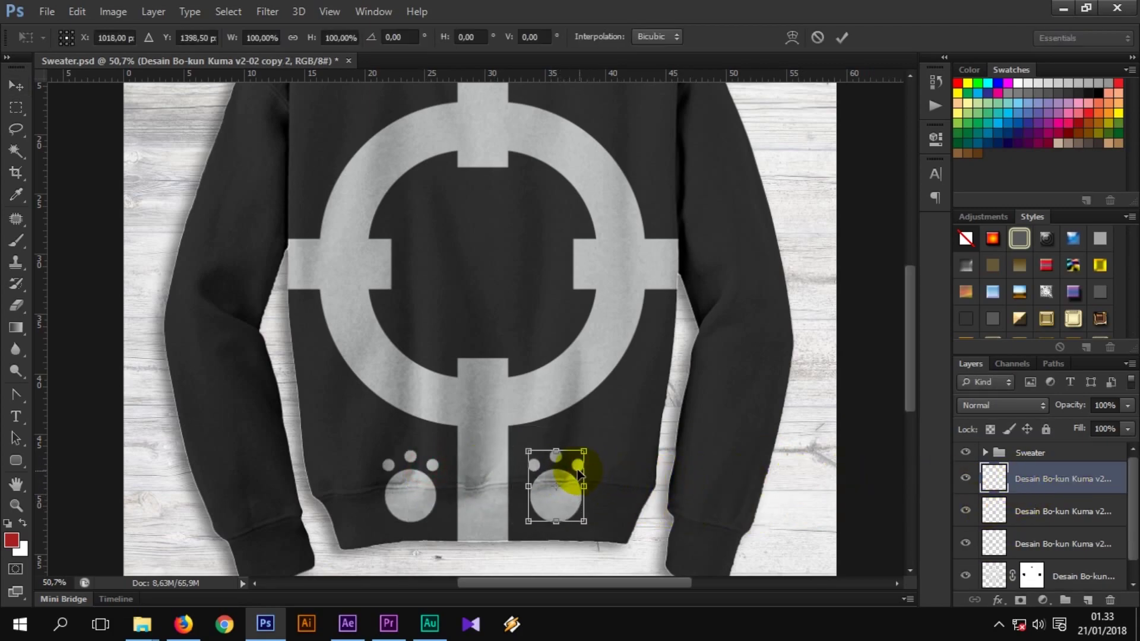
{"action": "mouse_move", "coordinate": [577, 472]}
{"action": "left_mouse_down"}
{"action": "mouse_move", "coordinate": [649, 472]}
{"action": "mouse_move", "coordinate": [702, 450]}
{"action": "left_mouse_up"}
{"action": "key", "text": "Return"}
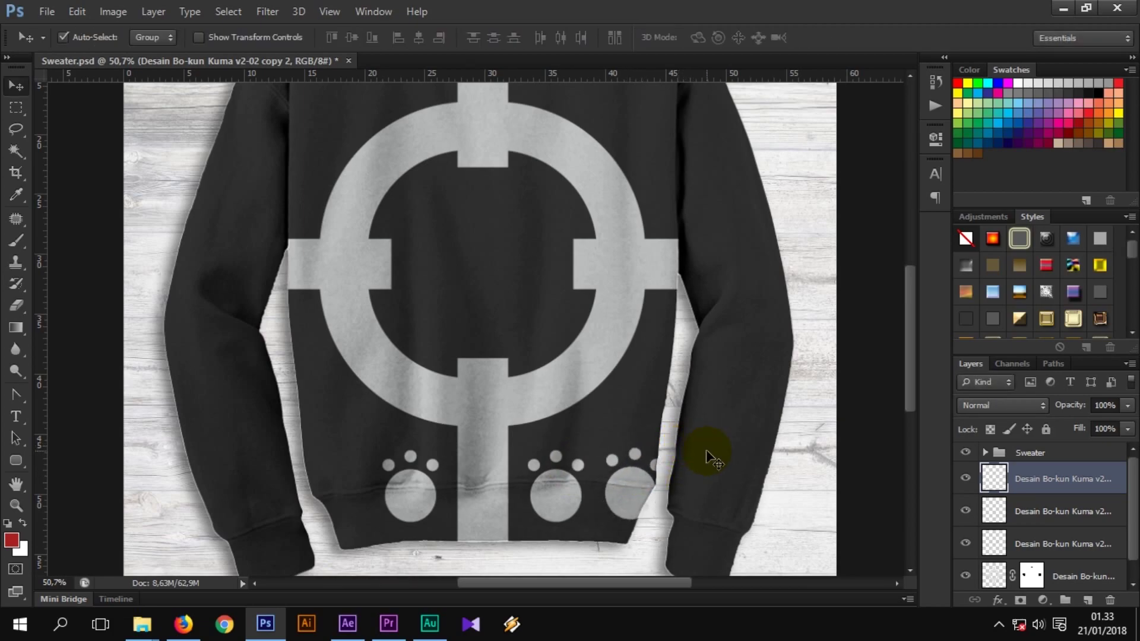
Add a horizontally flipped paw copy at the far left hem, then select all paw layers
{"action": "key", "text": "ctrl+j"}
{"action": "key", "text": "ctrl+t"}
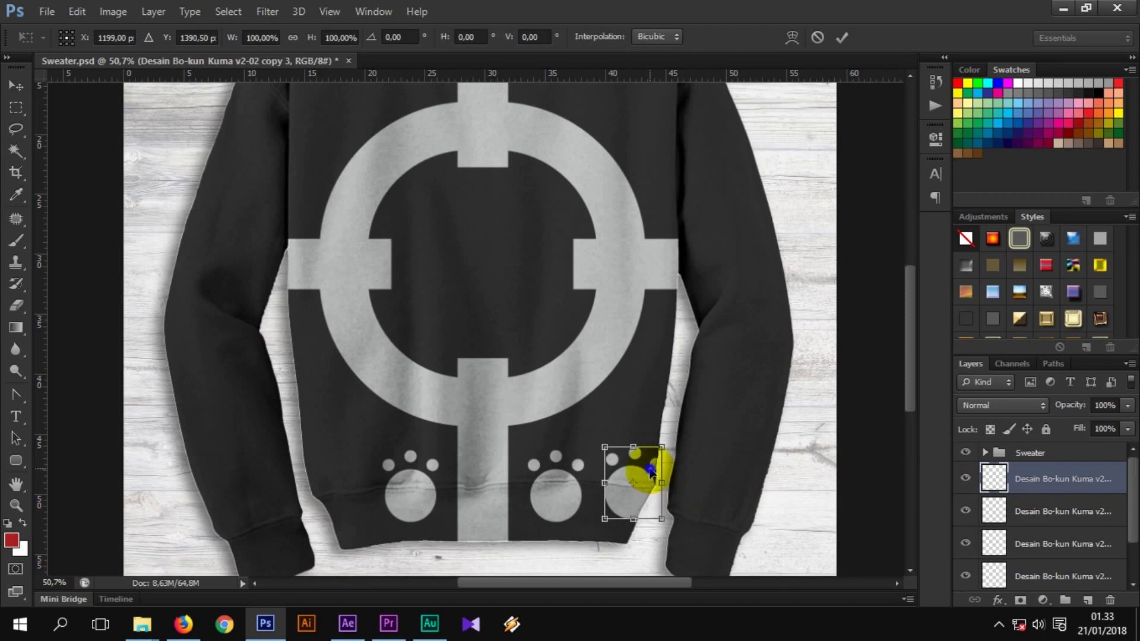
{"action": "right_click", "coordinate": [650, 470]}
{"action": "left_click", "coordinate": [692, 454]}
{"action": "left_click_drag", "start_coordinate": [635, 466], "coordinate": [341, 473]}
{"action": "key", "text": "Return"}
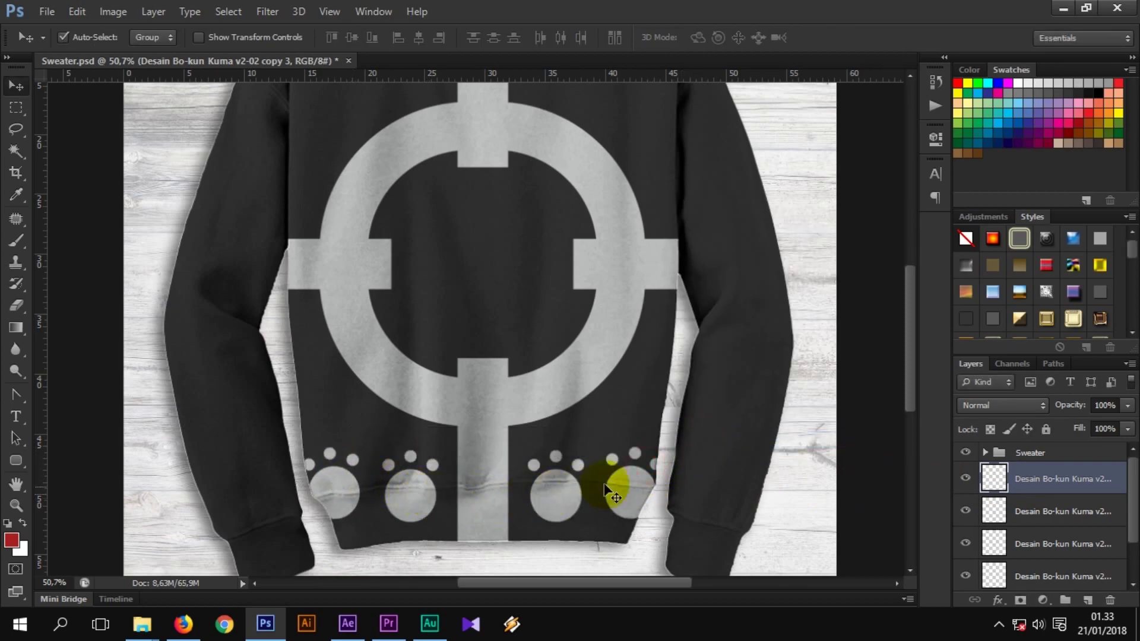
{"action": "key", "text": "ctrl+0"}
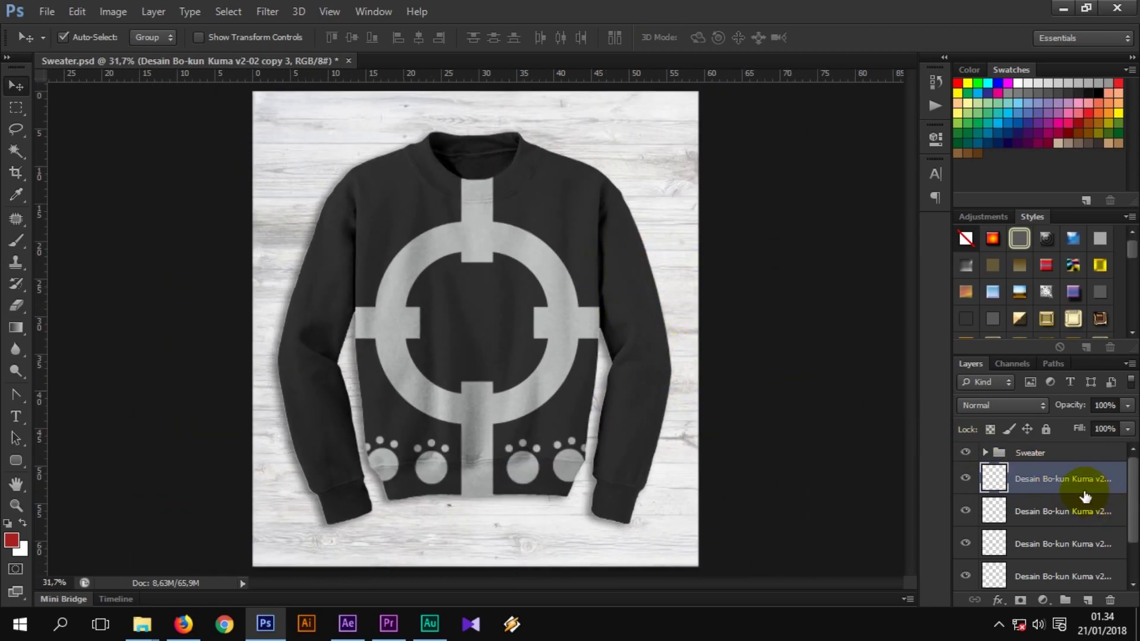
{"action": "scroll", "coordinate": [1085, 495], "scroll_direction": "down", "scroll_amount": 1}
{"action": "left_click", "coordinate": [1075, 530], "text": "shift"}
Merge the paw-print layers into one and toggle the paw prints and target design to check them
{"action": "key", "text": "ctrl+e"}
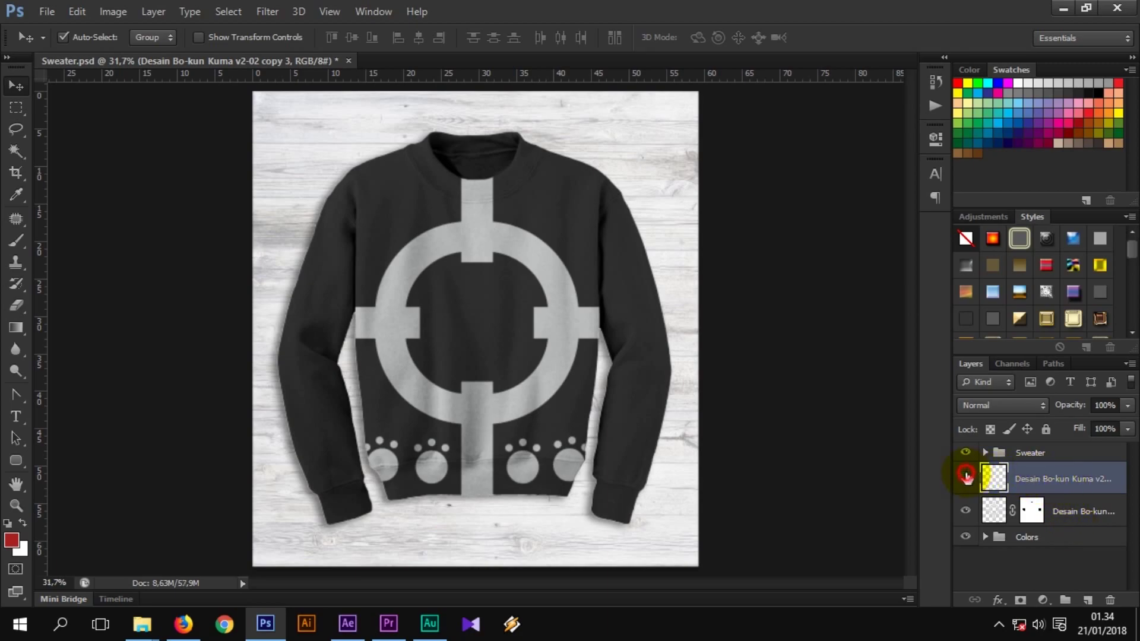
{"action": "left_click", "coordinate": [966, 475]}
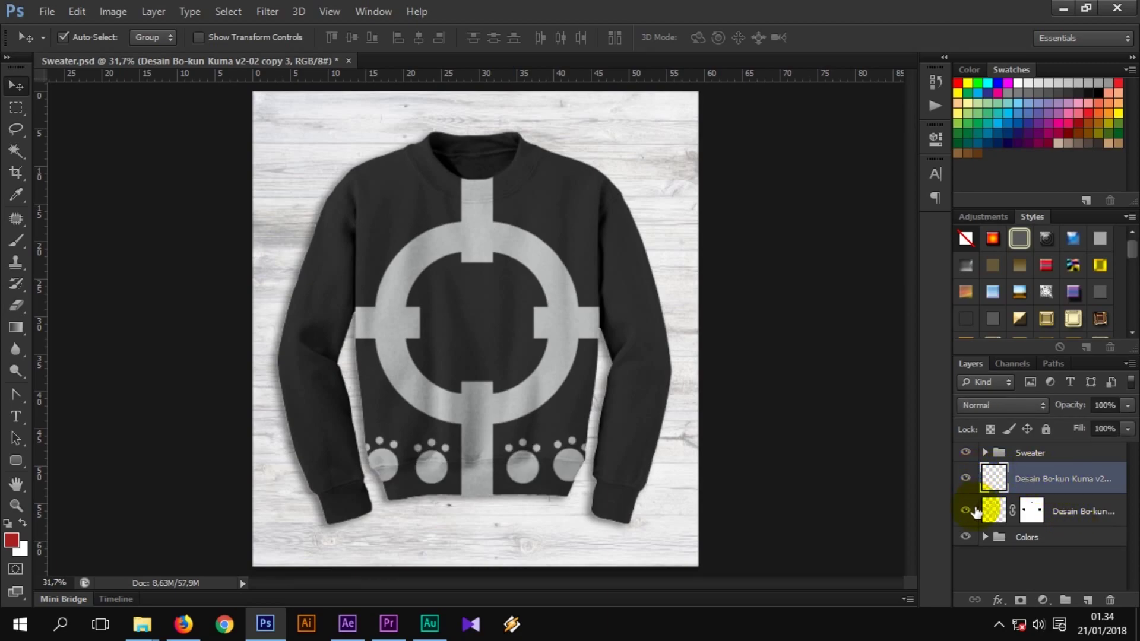
{"action": "left_click", "coordinate": [970, 511]}
{"action": "left_click", "coordinate": [969, 511]}
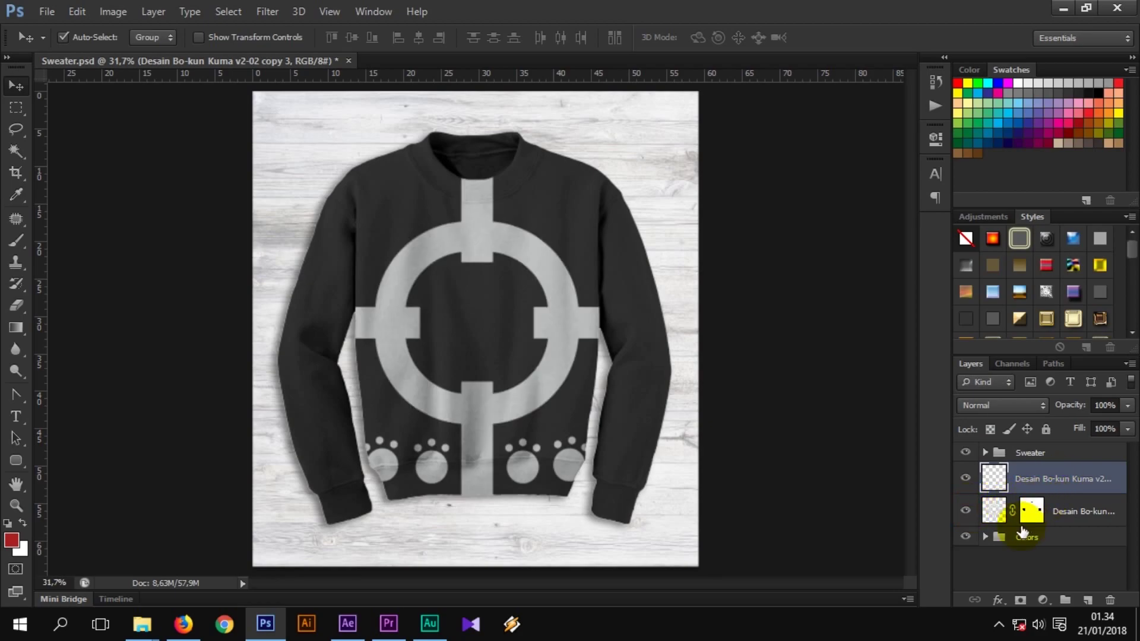
Preview the sweater in Sport Grey, Texas Orange and navy, then return to charcoal
{"action": "left_click", "coordinate": [985, 537]}
{"action": "scroll", "coordinate": [1009, 523], "scroll_direction": "down", "scroll_amount": 2}
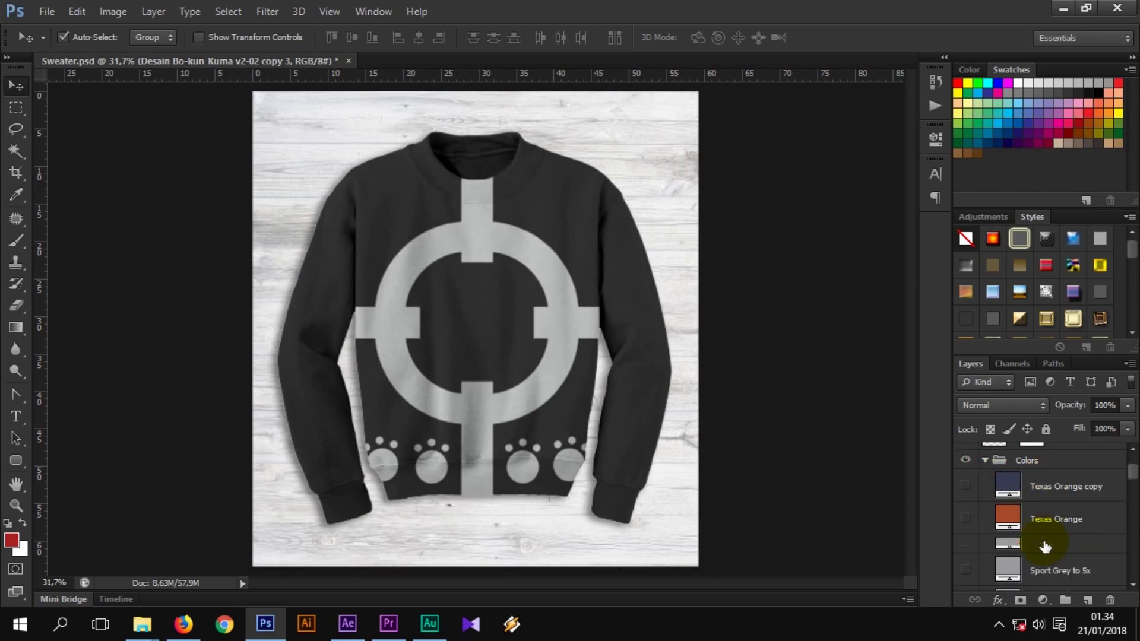
{"action": "scroll", "coordinate": [1031, 534], "scroll_direction": "down", "scroll_amount": 1}
{"action": "left_click", "coordinate": [965, 513]}
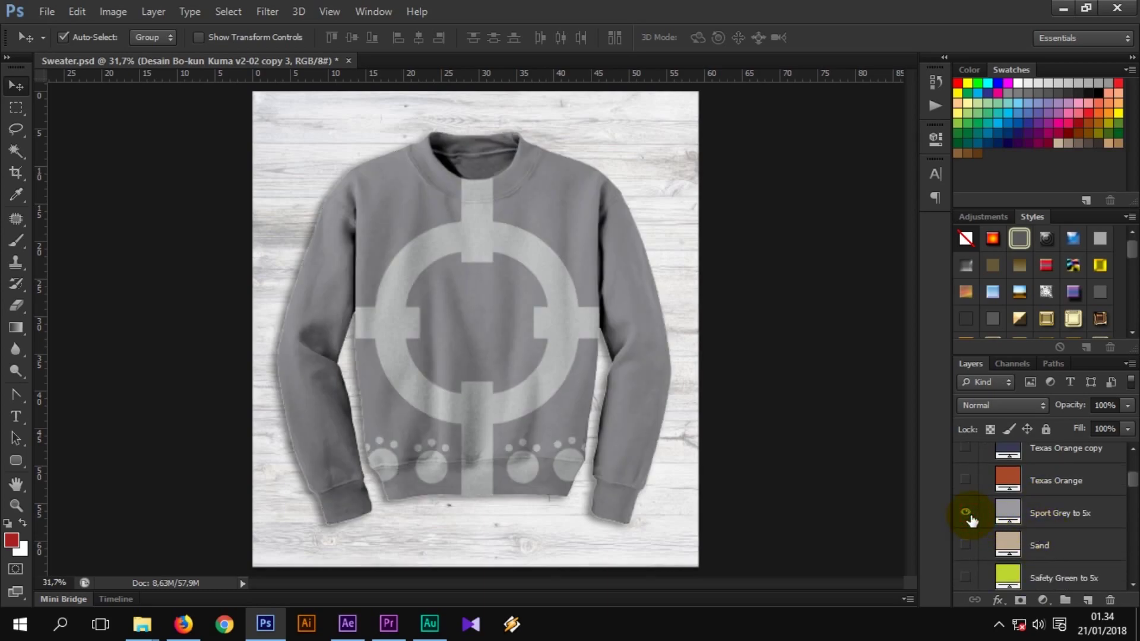
{"action": "left_click", "coordinate": [967, 514]}
{"action": "left_click", "coordinate": [967, 492]}
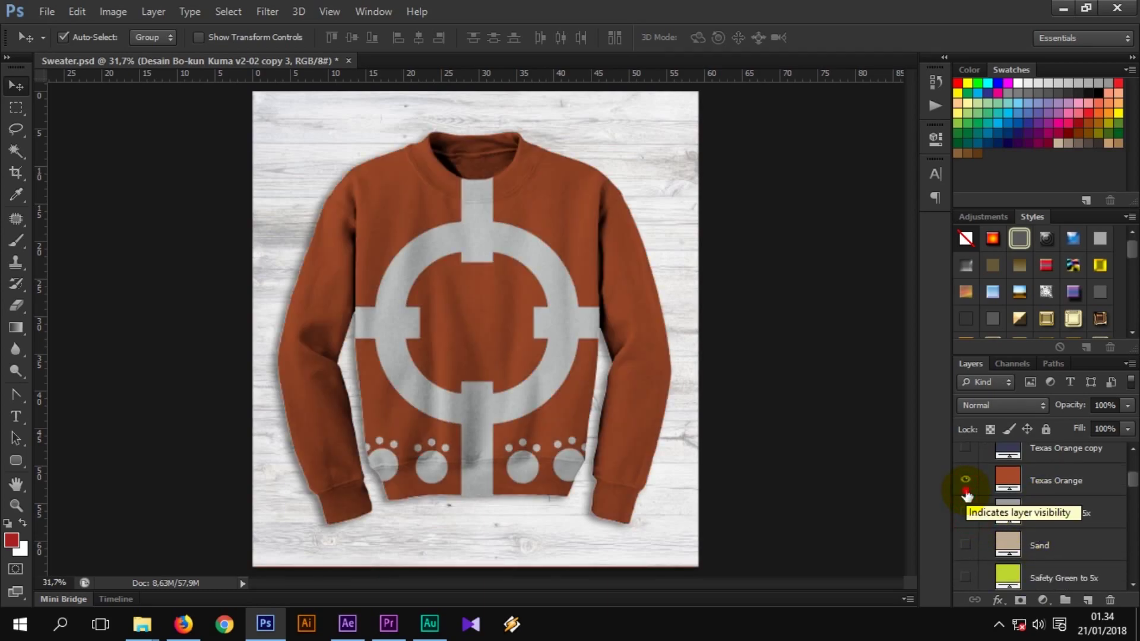
{"action": "left_click", "coordinate": [968, 491]}
{"action": "scroll", "coordinate": [967, 490], "scroll_direction": "up", "scroll_amount": 1}
{"action": "left_click", "coordinate": [965, 468]}
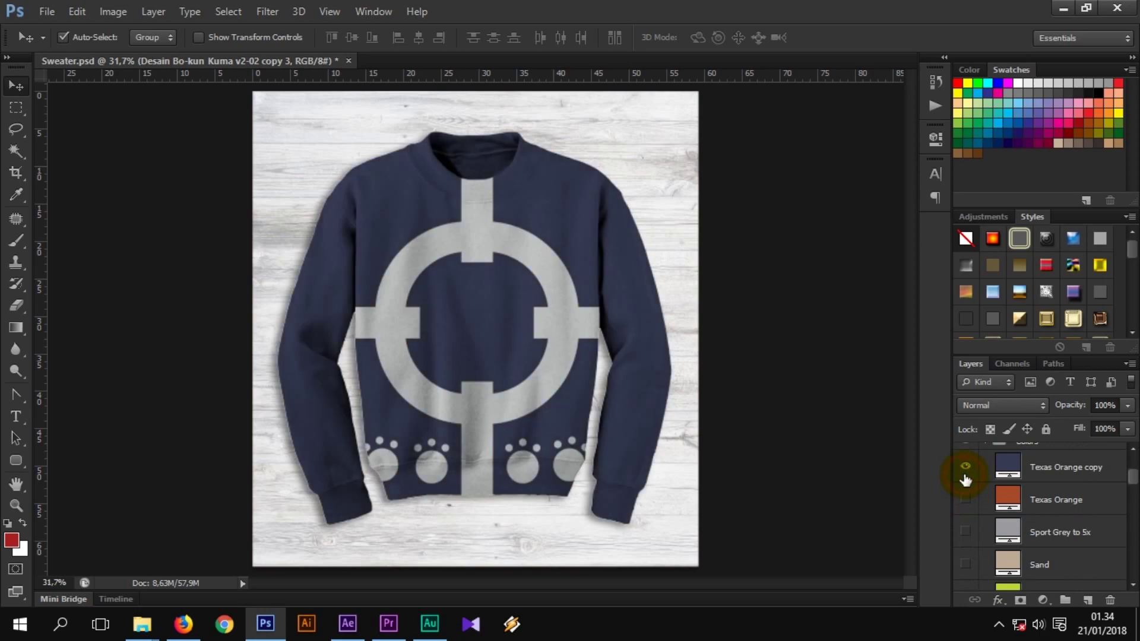
{"action": "left_click", "coordinate": [965, 469]}
{"action": "scroll", "coordinate": [997, 482], "scroll_direction": "up", "scroll_amount": 1}
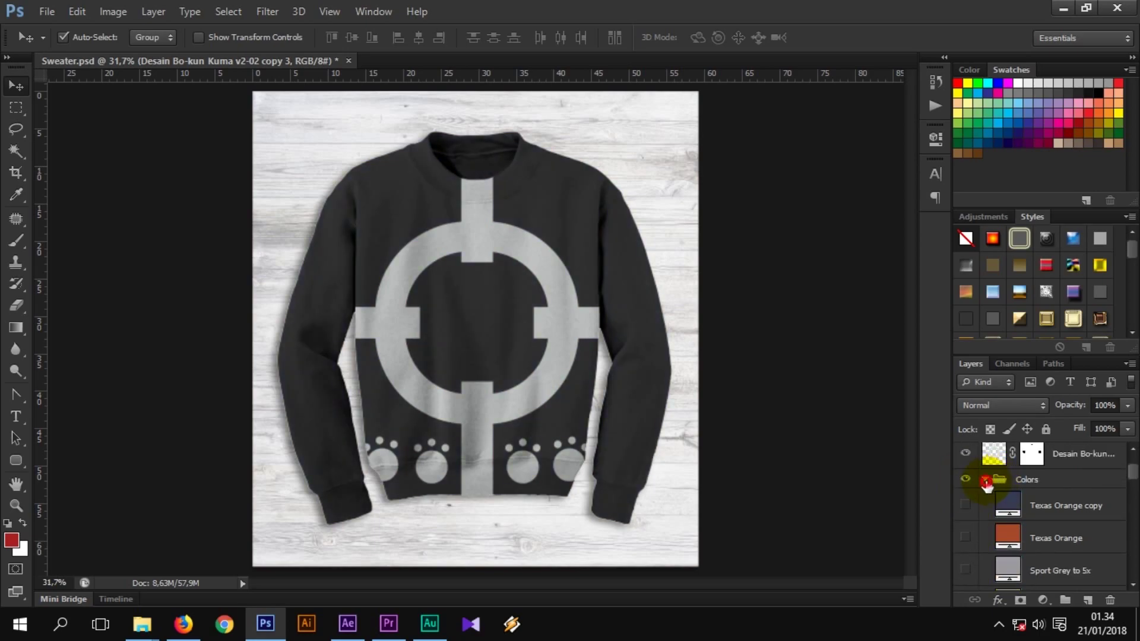
{"action": "left_click", "coordinate": [985, 482]}
Save the mockup as Sweater.psd in _Master, replacing the old file with Maximize Compatibility on
{"action": "left_click", "coordinate": [1072, 511]}
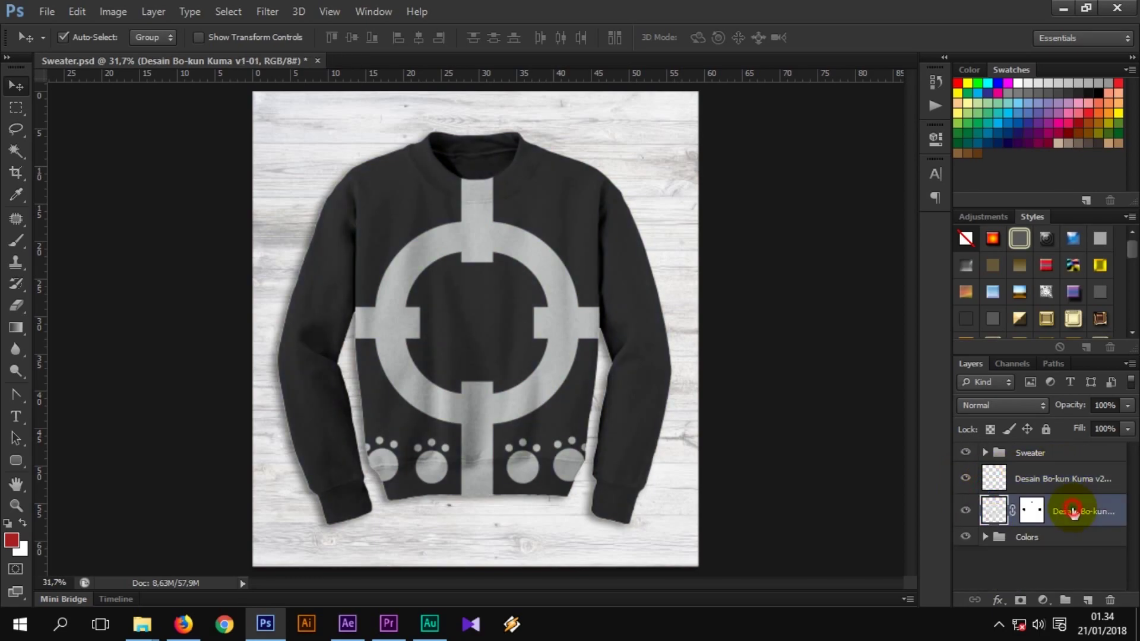
{"action": "key", "text": "ctrl+shift+s"}
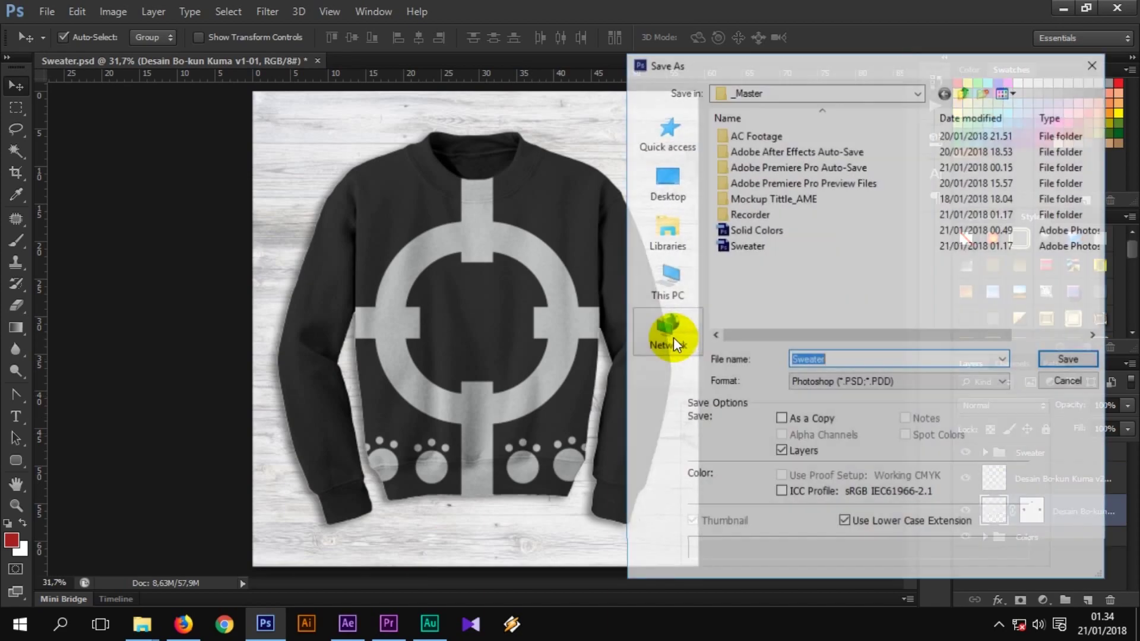
{"action": "left_click", "coordinate": [749, 245]}
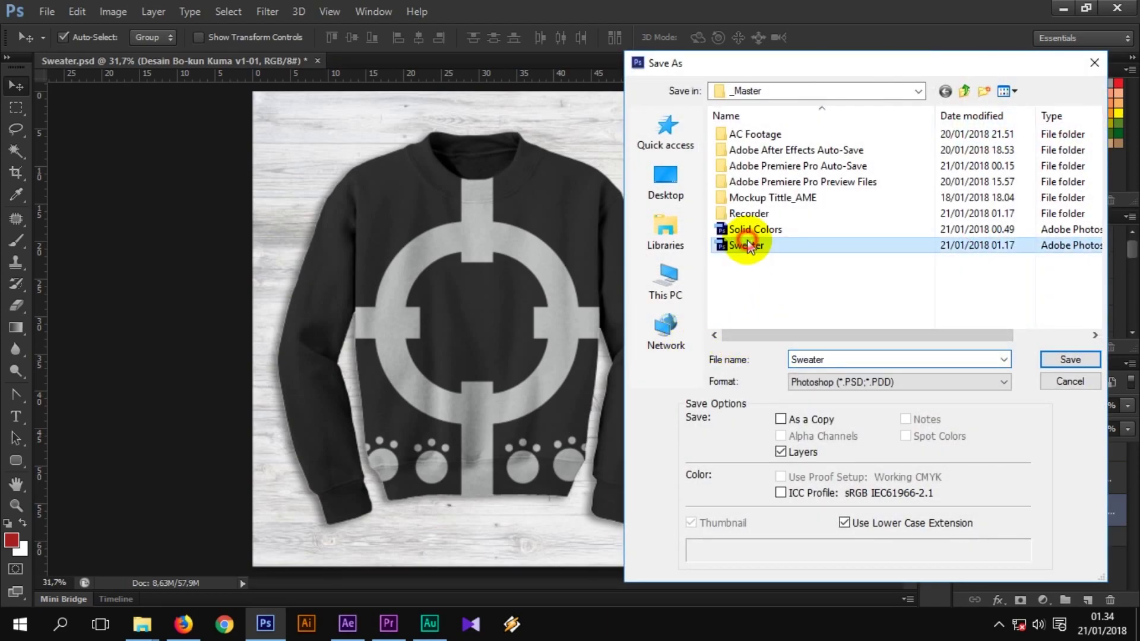
{"action": "left_click", "coordinate": [1058, 358]}
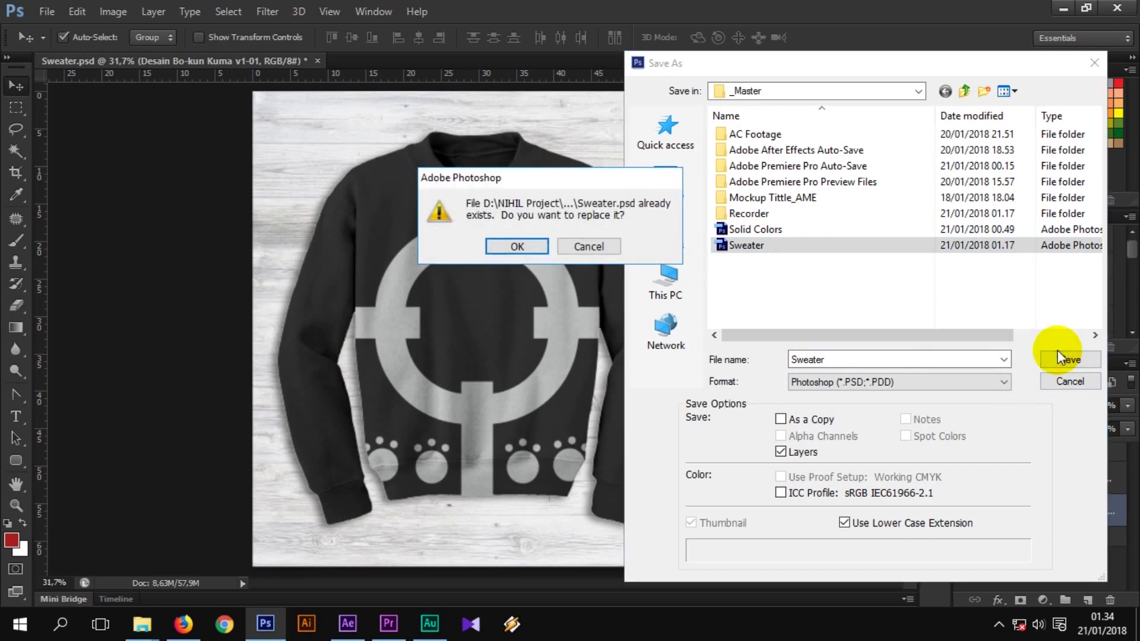
{"action": "left_click", "coordinate": [541, 251]}
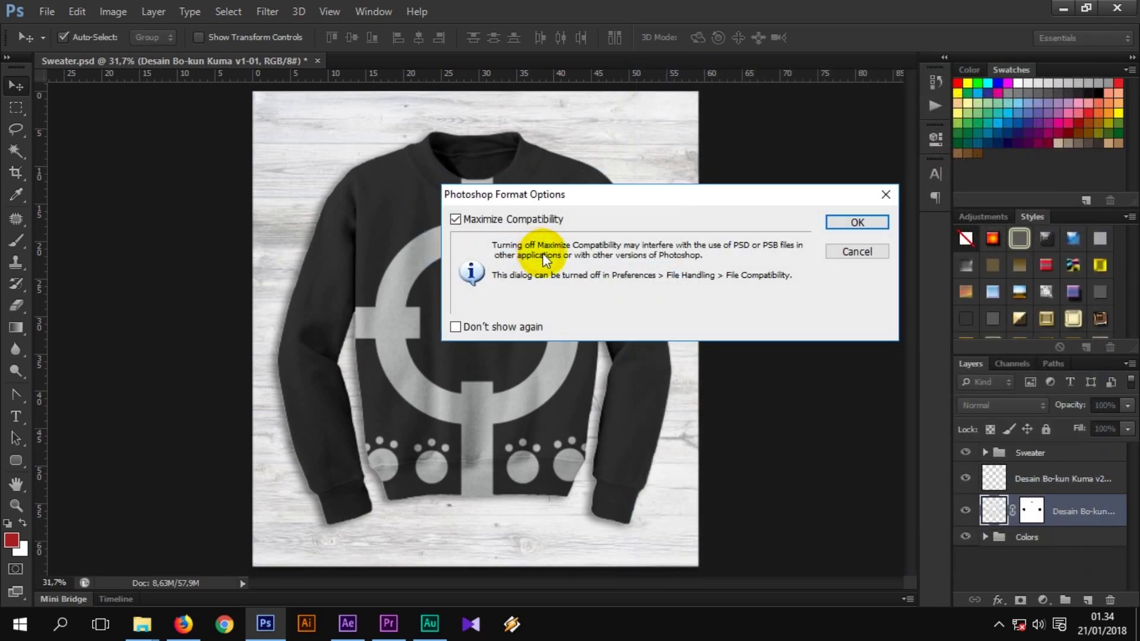
{"action": "left_click", "coordinate": [838, 222]}
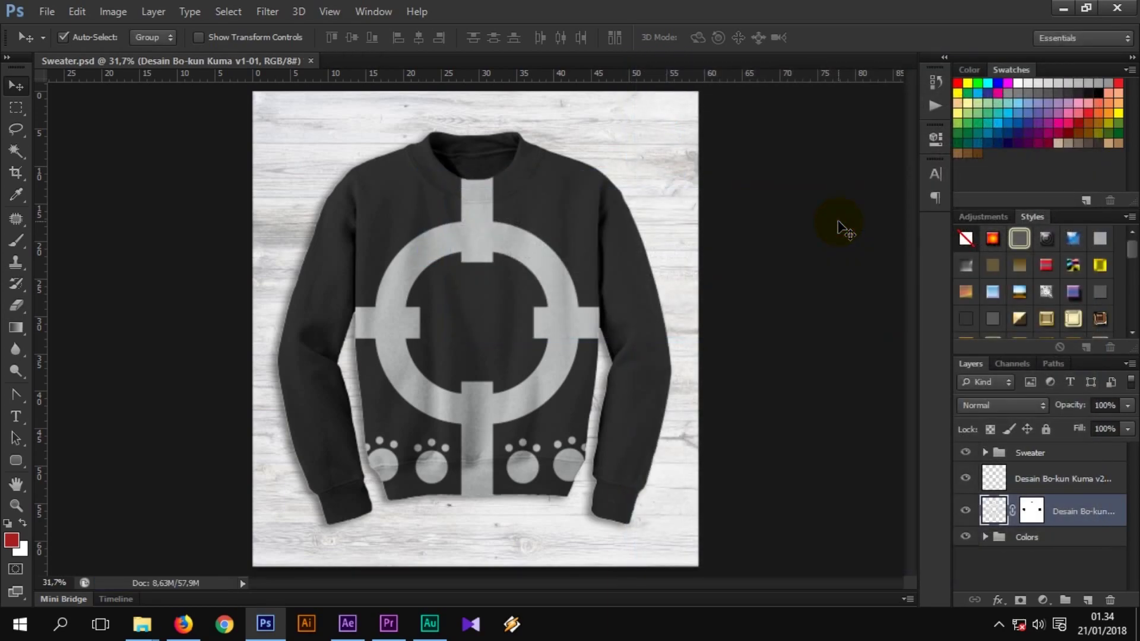